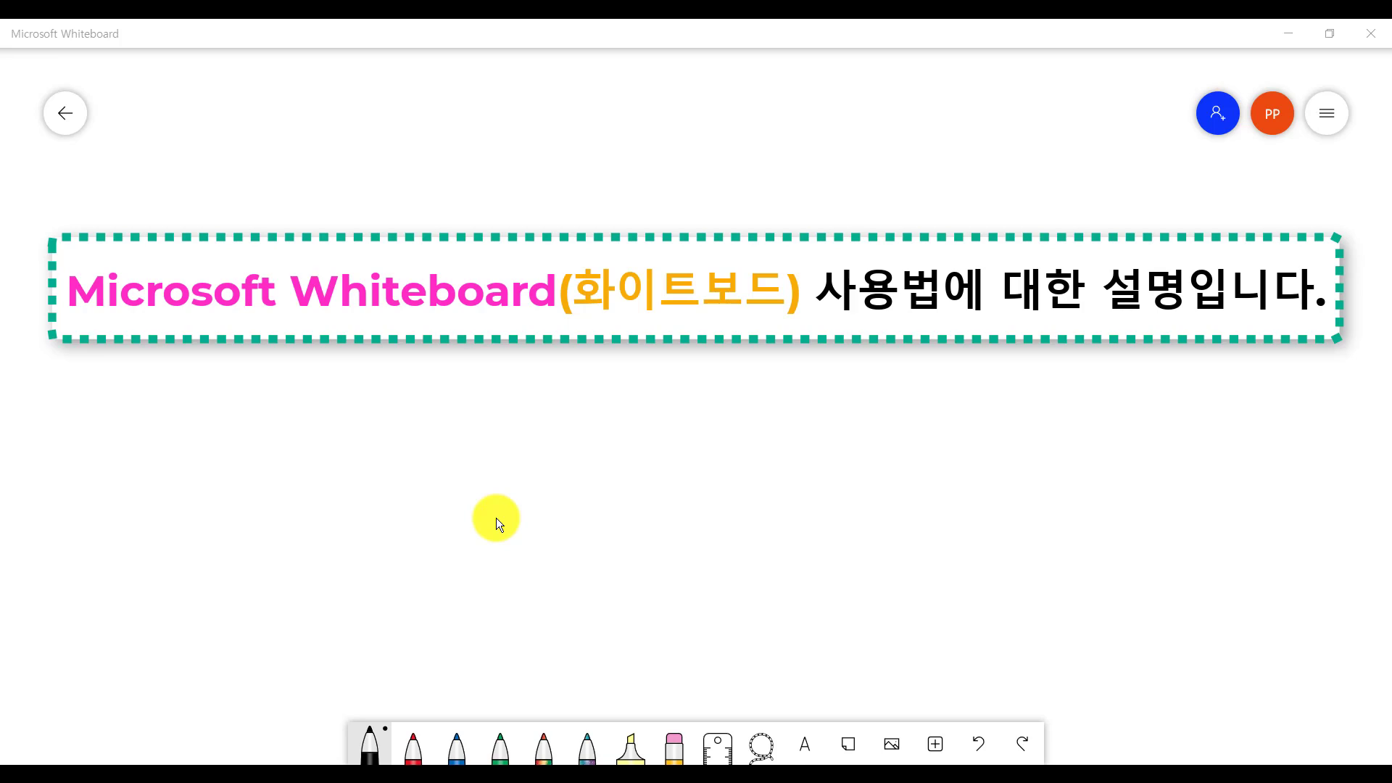
Step: Search Windows for "store" and open Microsoft Store
{"action": "left_click", "coordinate": [29, 756]}
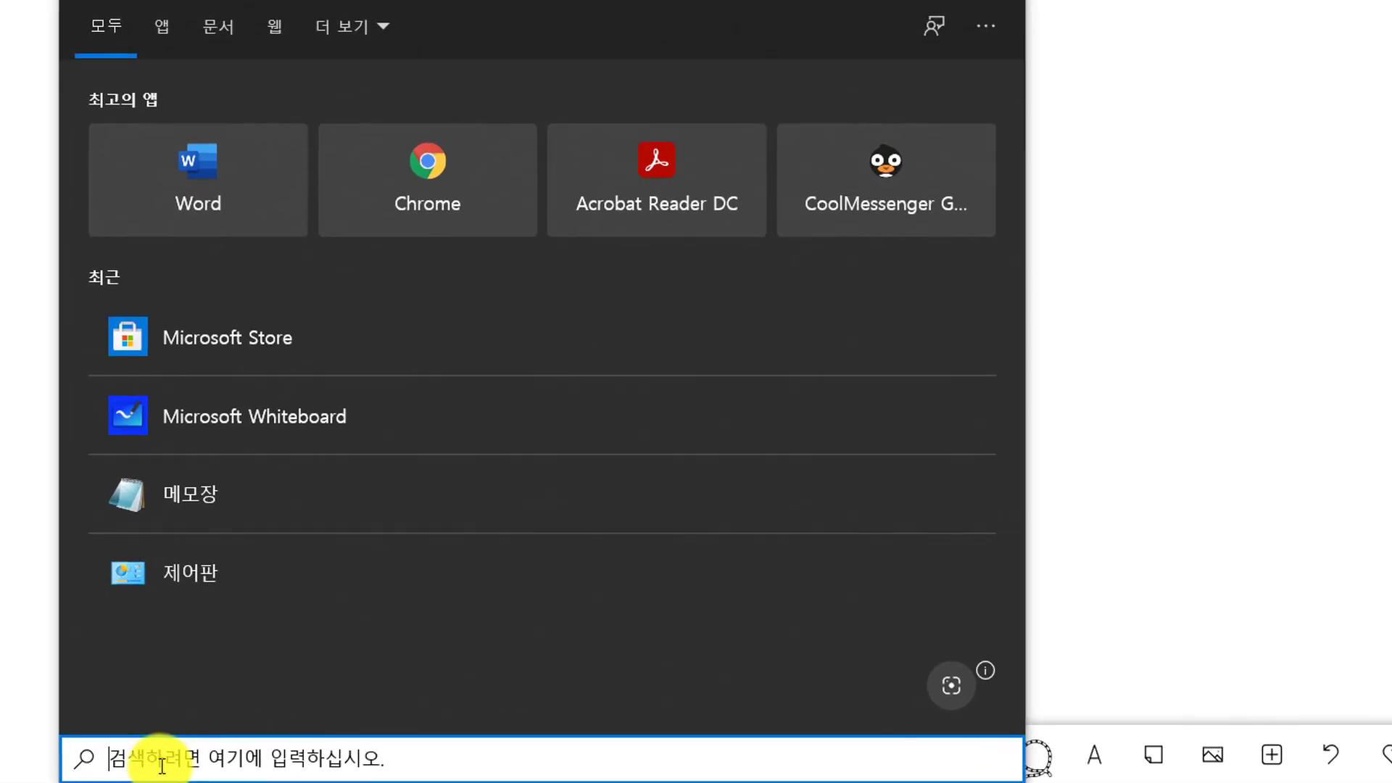
{"action": "type", "text": "store"}
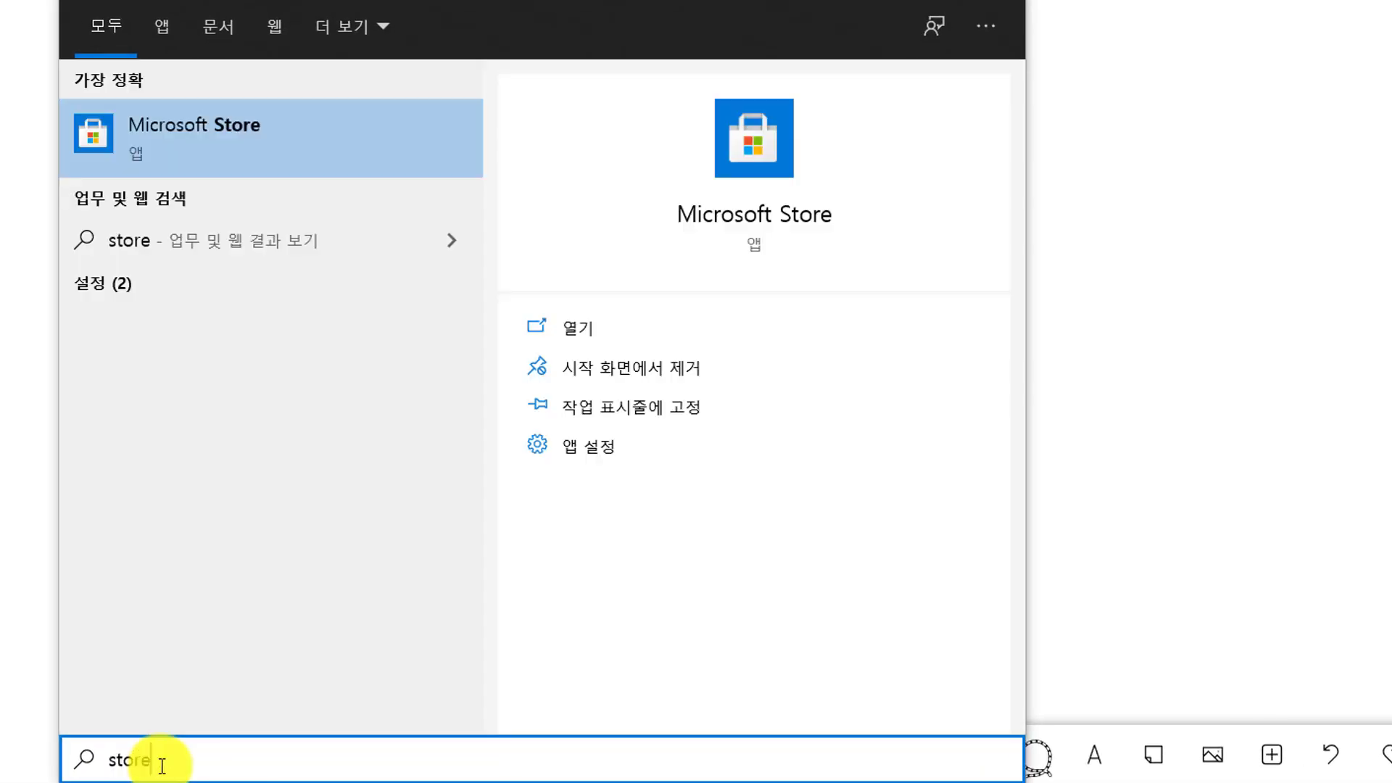
{"action": "left_click", "coordinate": [319, 129]}
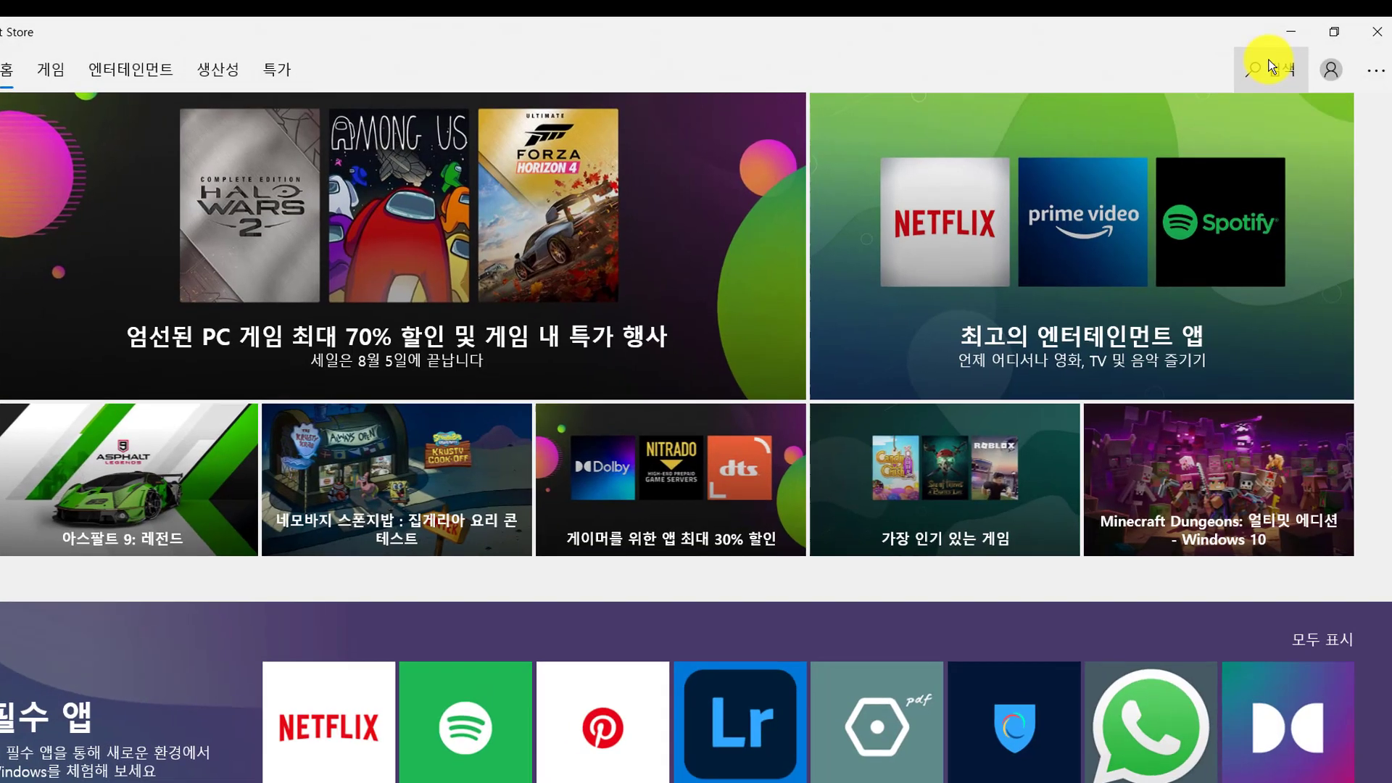
Step: Search the store for "whiteboard", view the Microsoft Whiteboard product page, and close the store
{"action": "left_click", "coordinate": [1270, 67]}
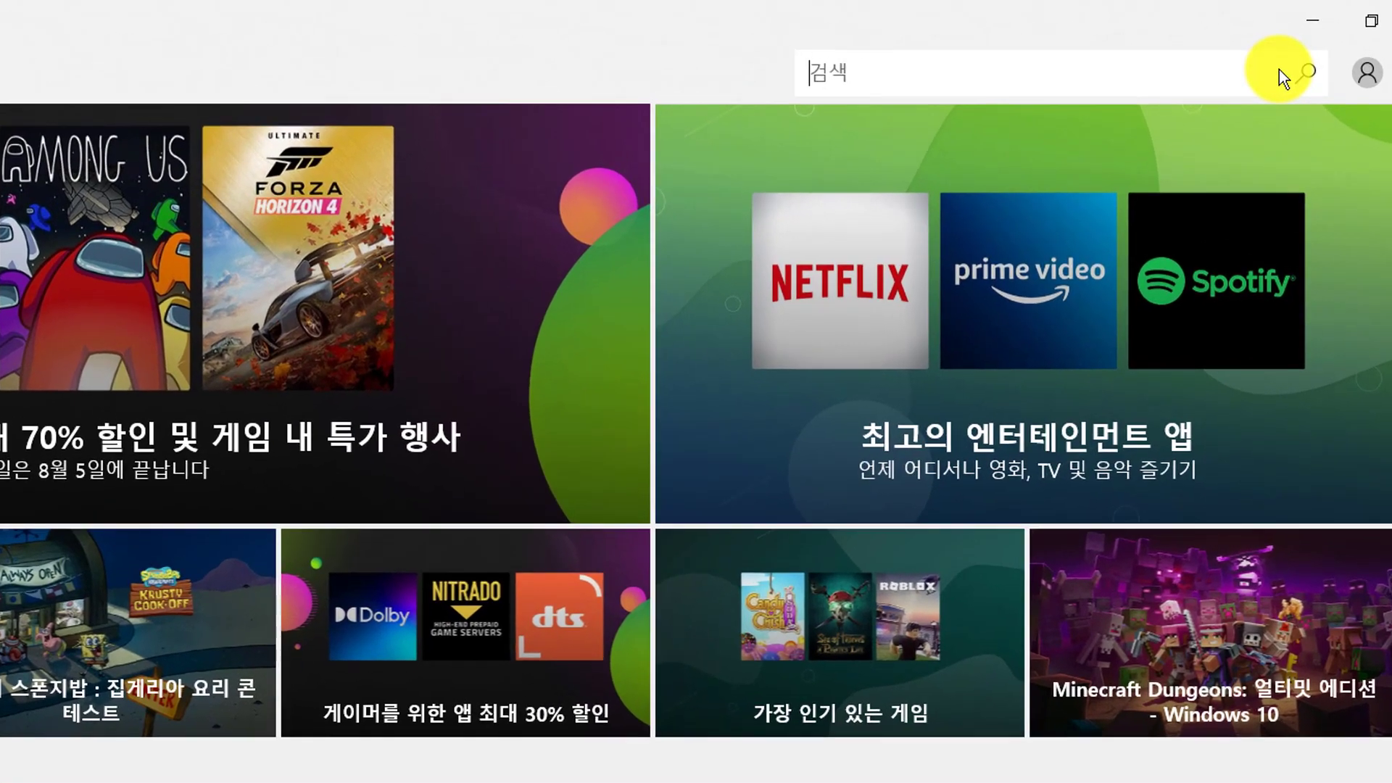
{"action": "type", "text": "whiteboard"}
{"action": "key", "text": "Return"}
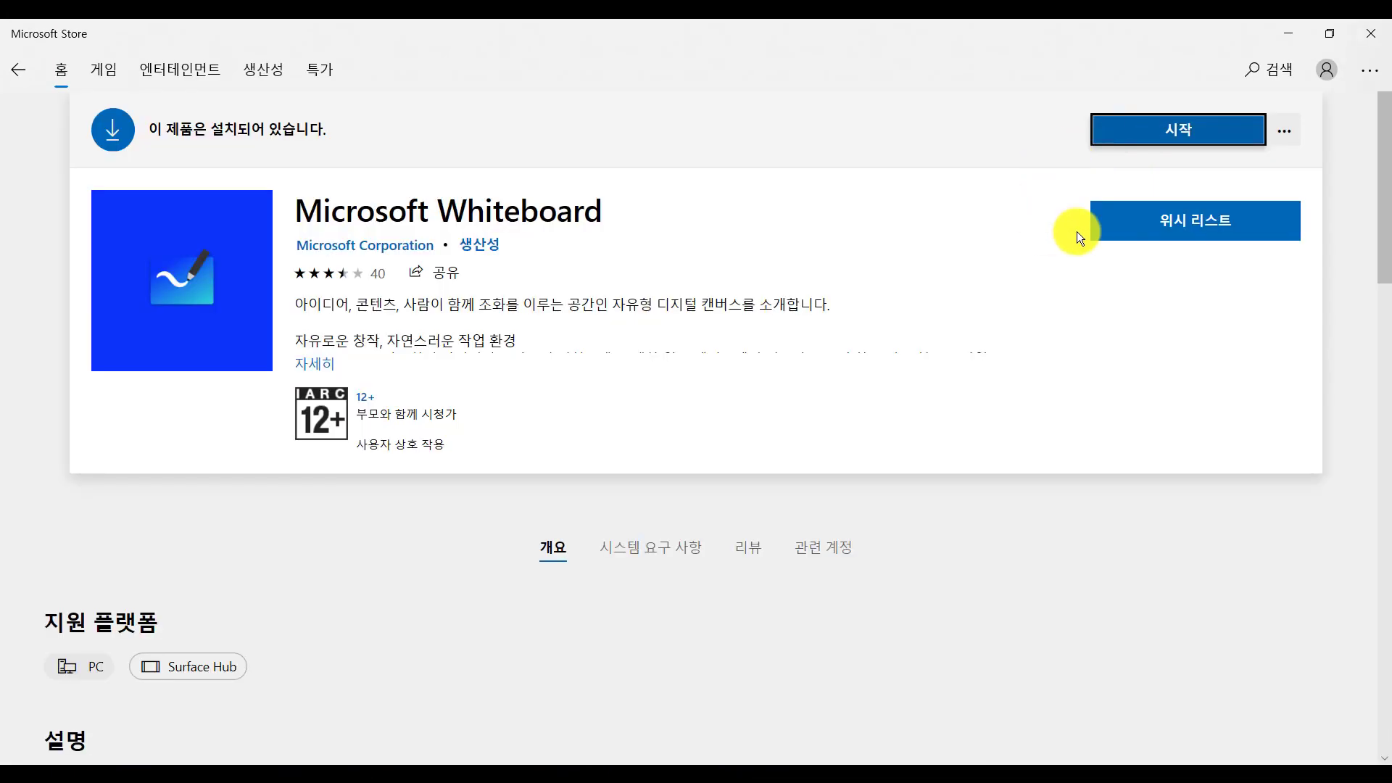
{"action": "left_click", "coordinate": [1360, 42]}
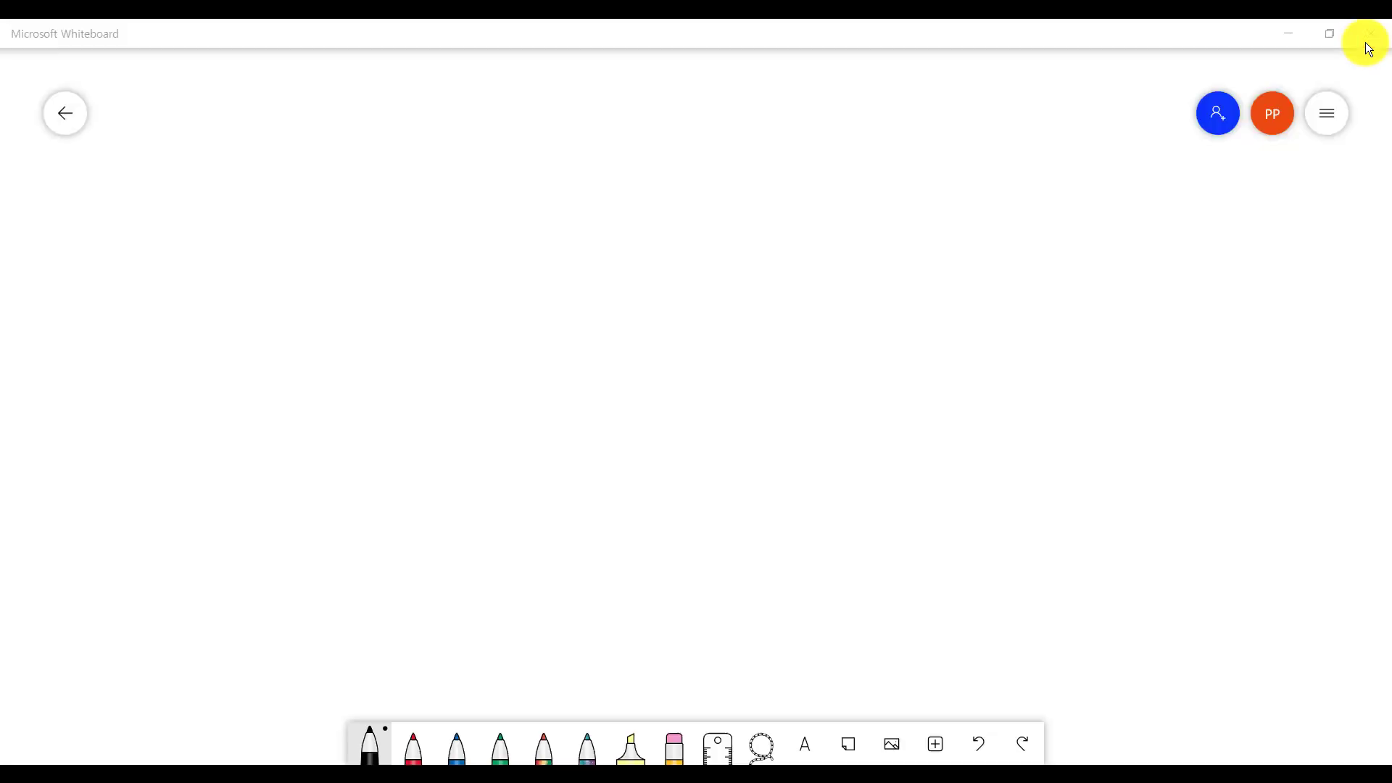
{"action": "key", "text": "super"}
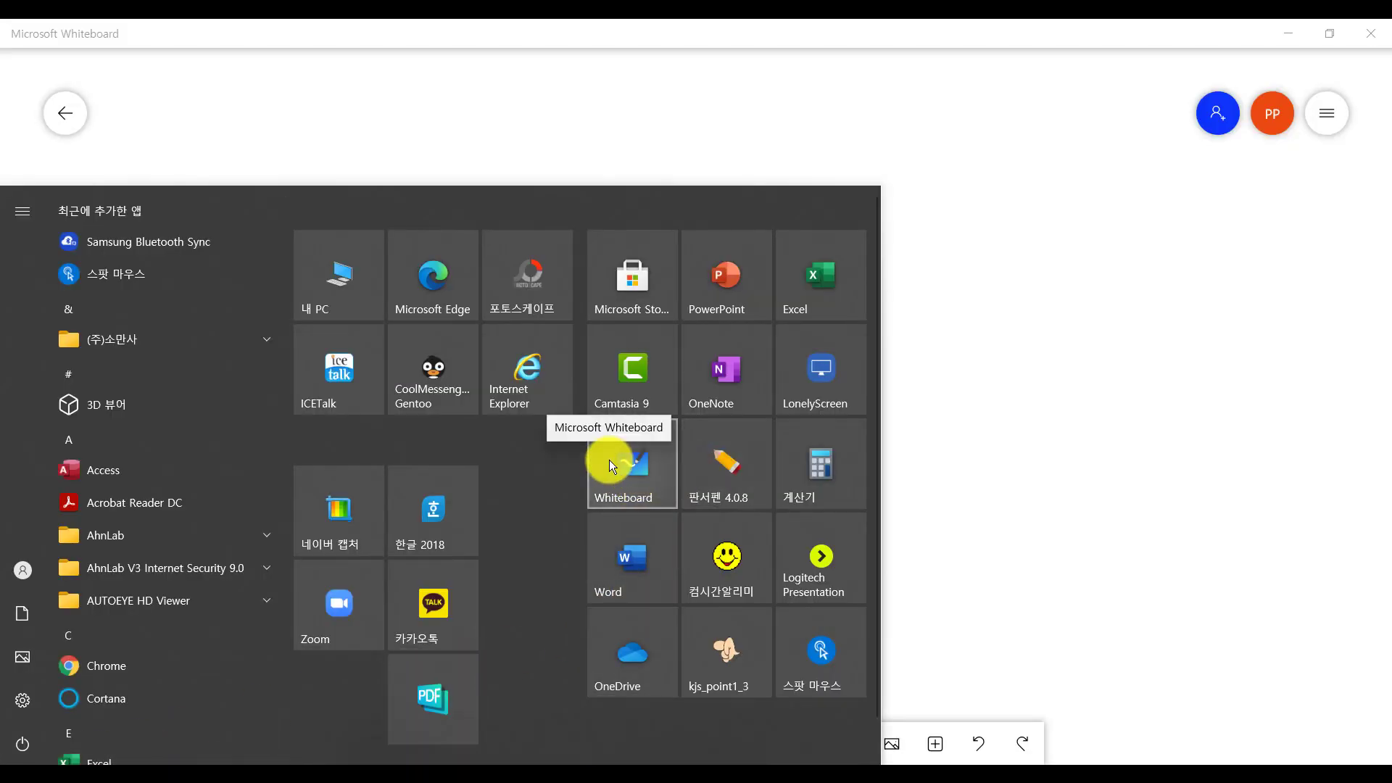
{"action": "left_click", "coordinate": [1243, 634]}
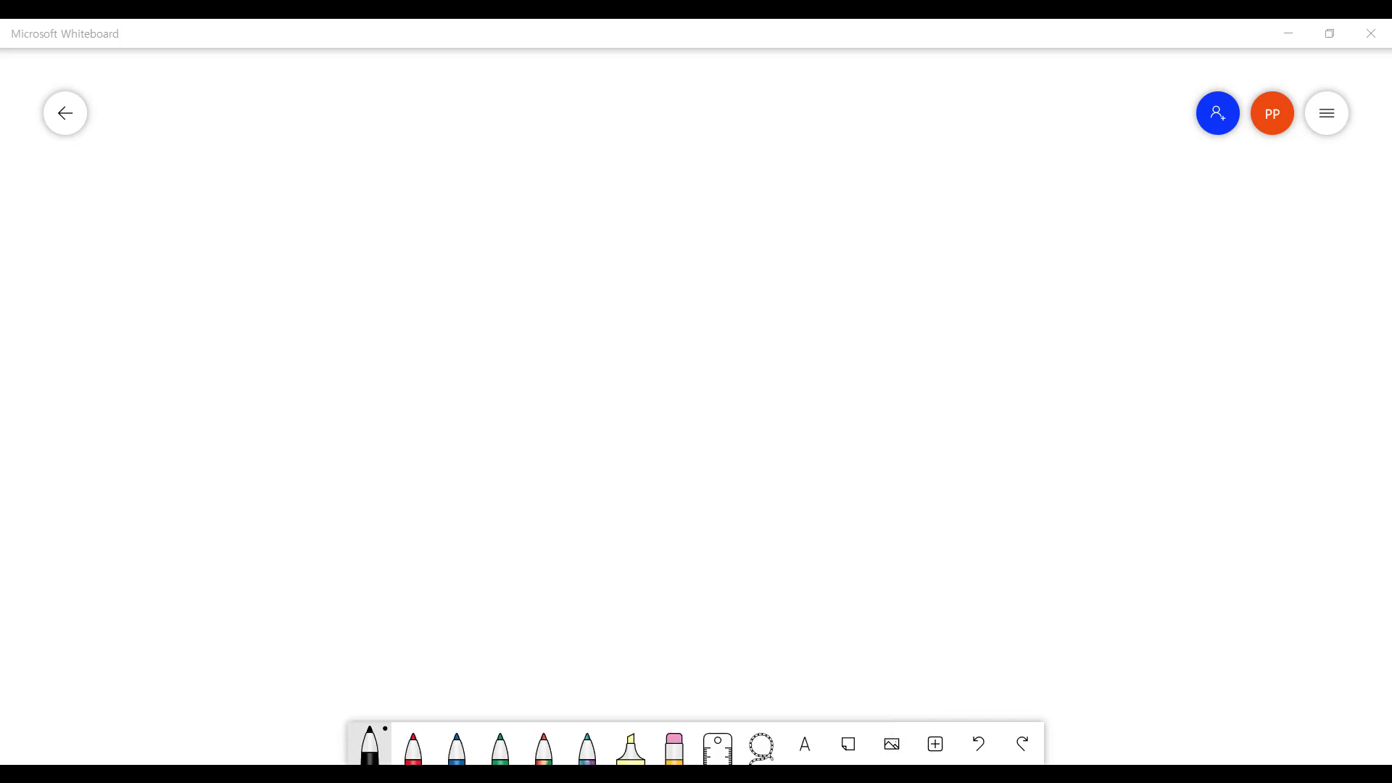
Step: From the desktop, launch Whiteboard through the Windows Ink Workspace and open the most recently edited blank board
{"action": "key", "text": "super+d"}
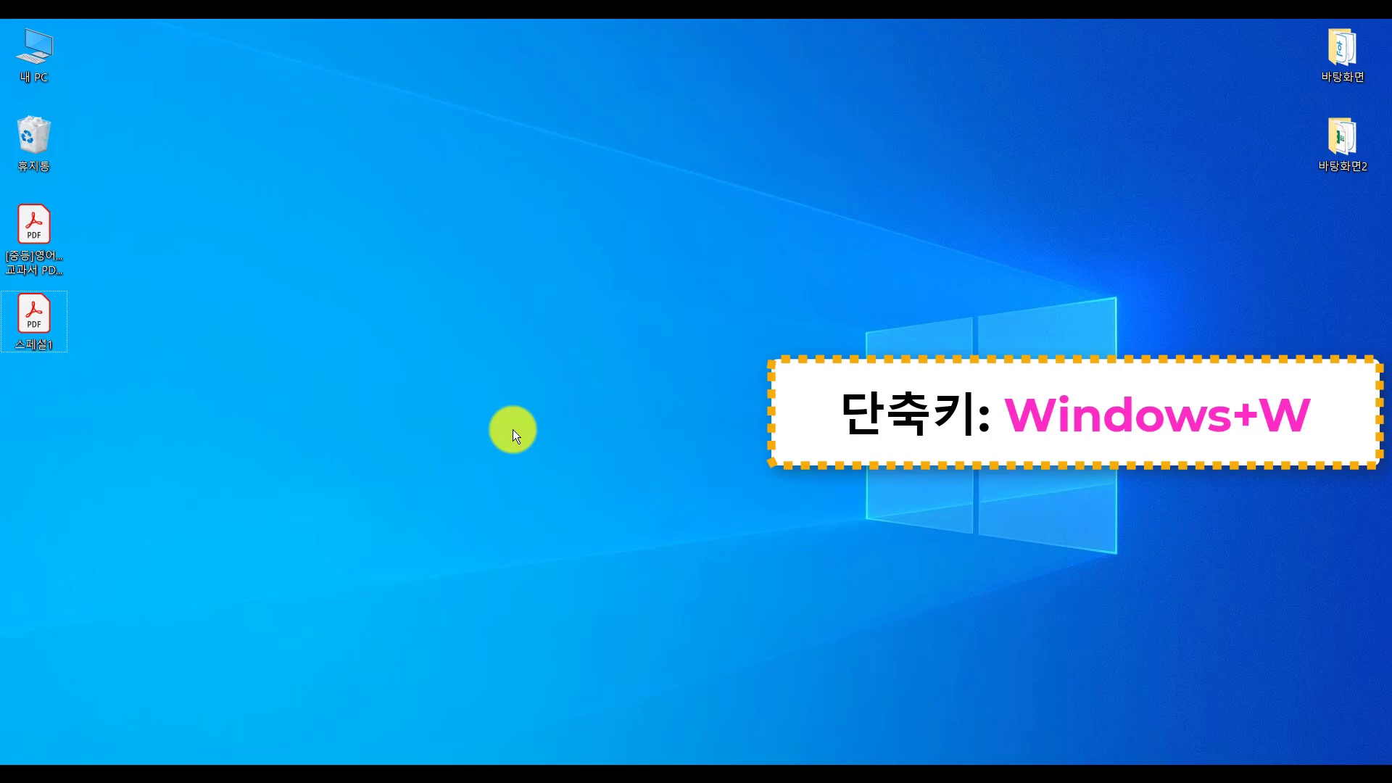
{"action": "key", "text": "super+w"}
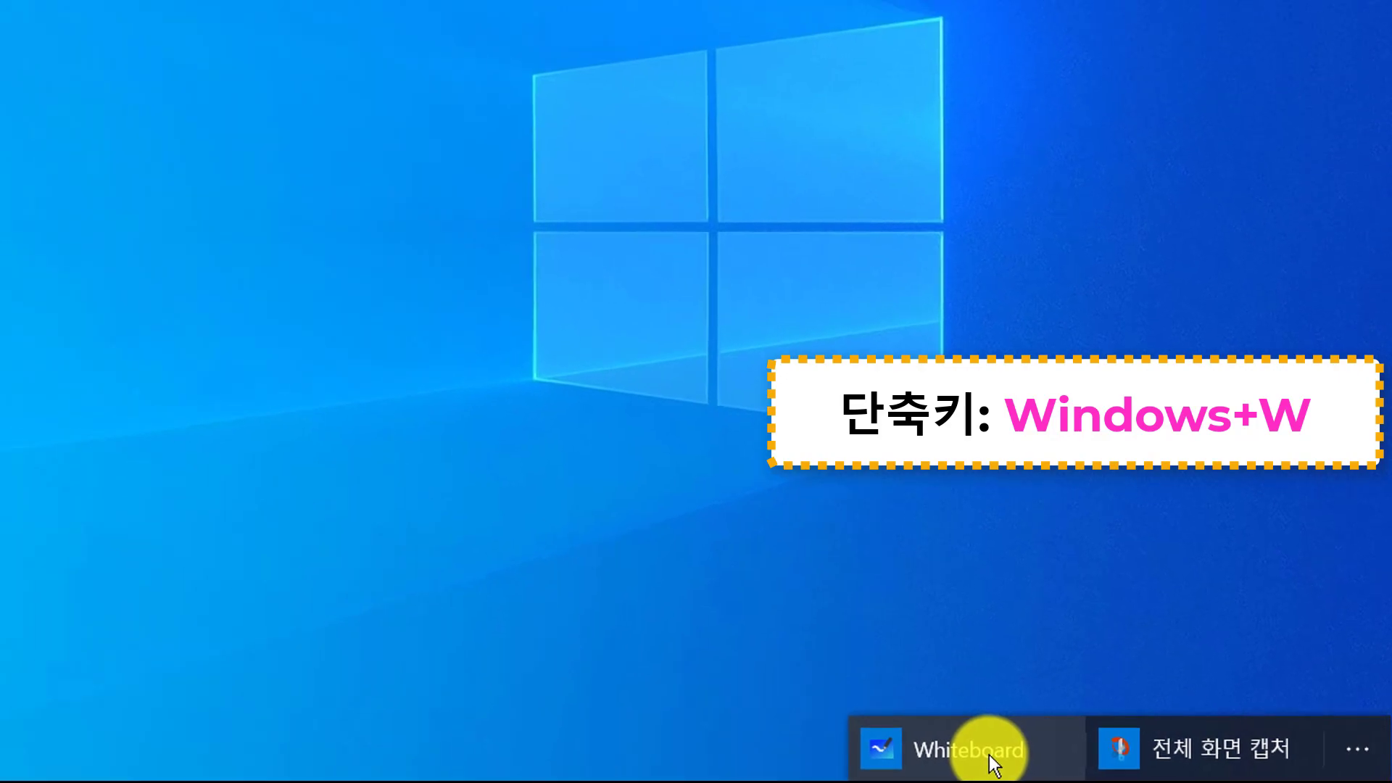
{"action": "left_click", "coordinate": [972, 758]}
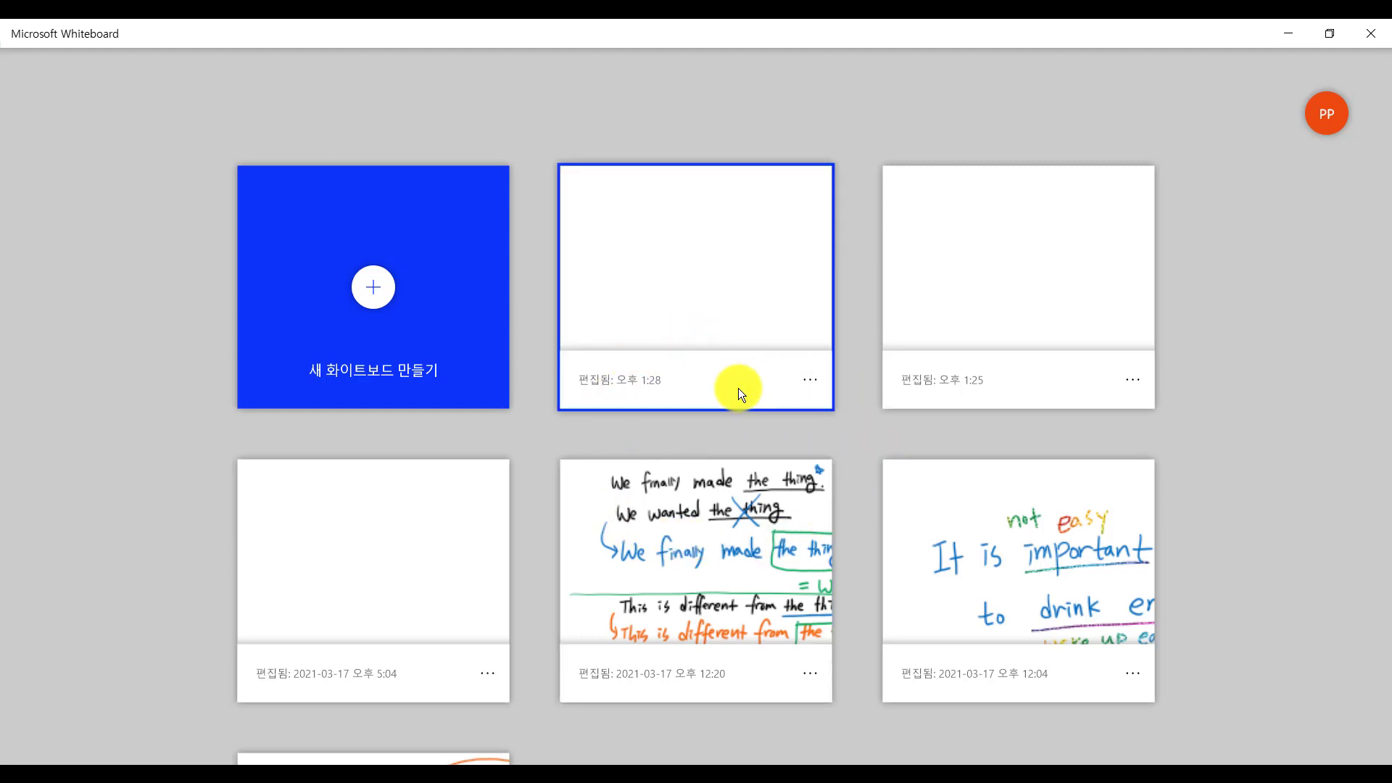
{"action": "left_click", "coordinate": [702, 319]}
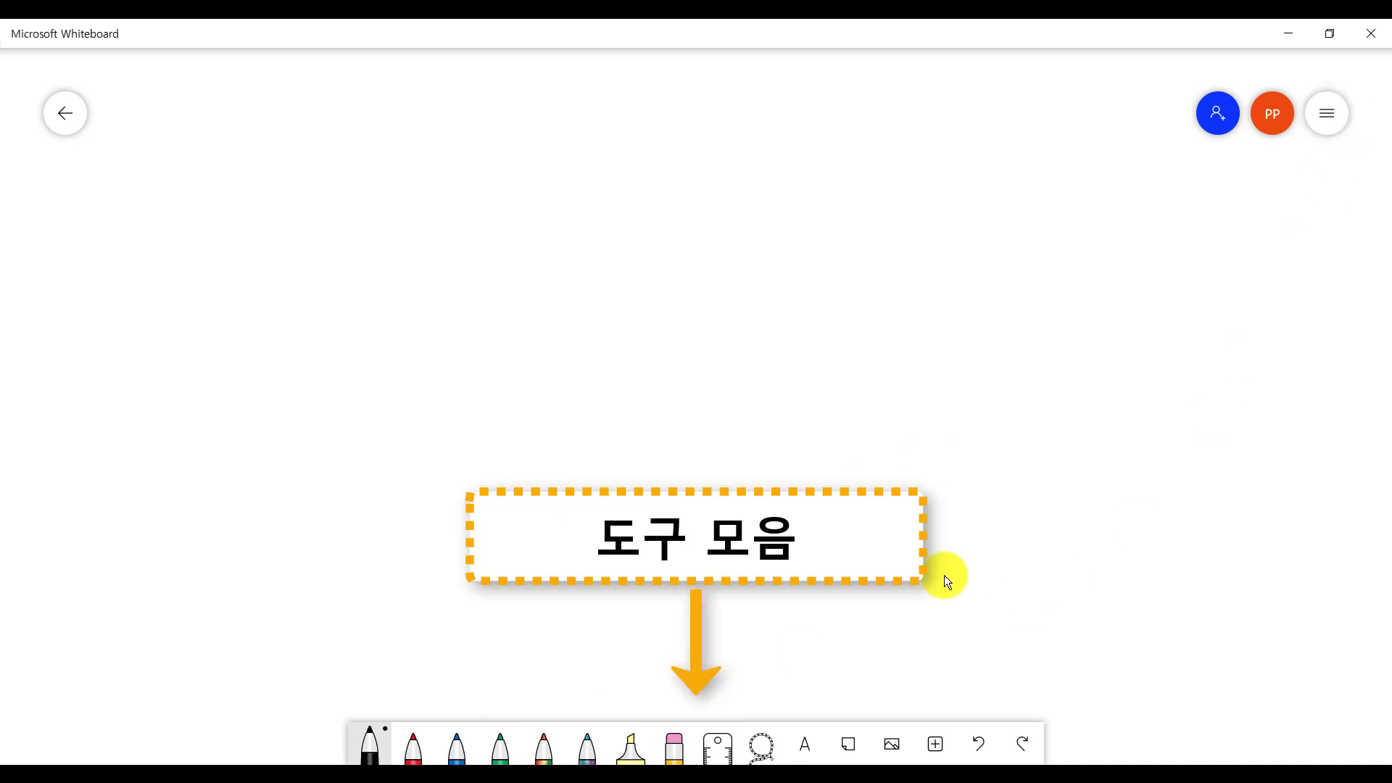
Step: Turn off the active pen setting (활성 펜) and switch the board to inking mode
{"action": "left_click", "coordinate": [1334, 118]}
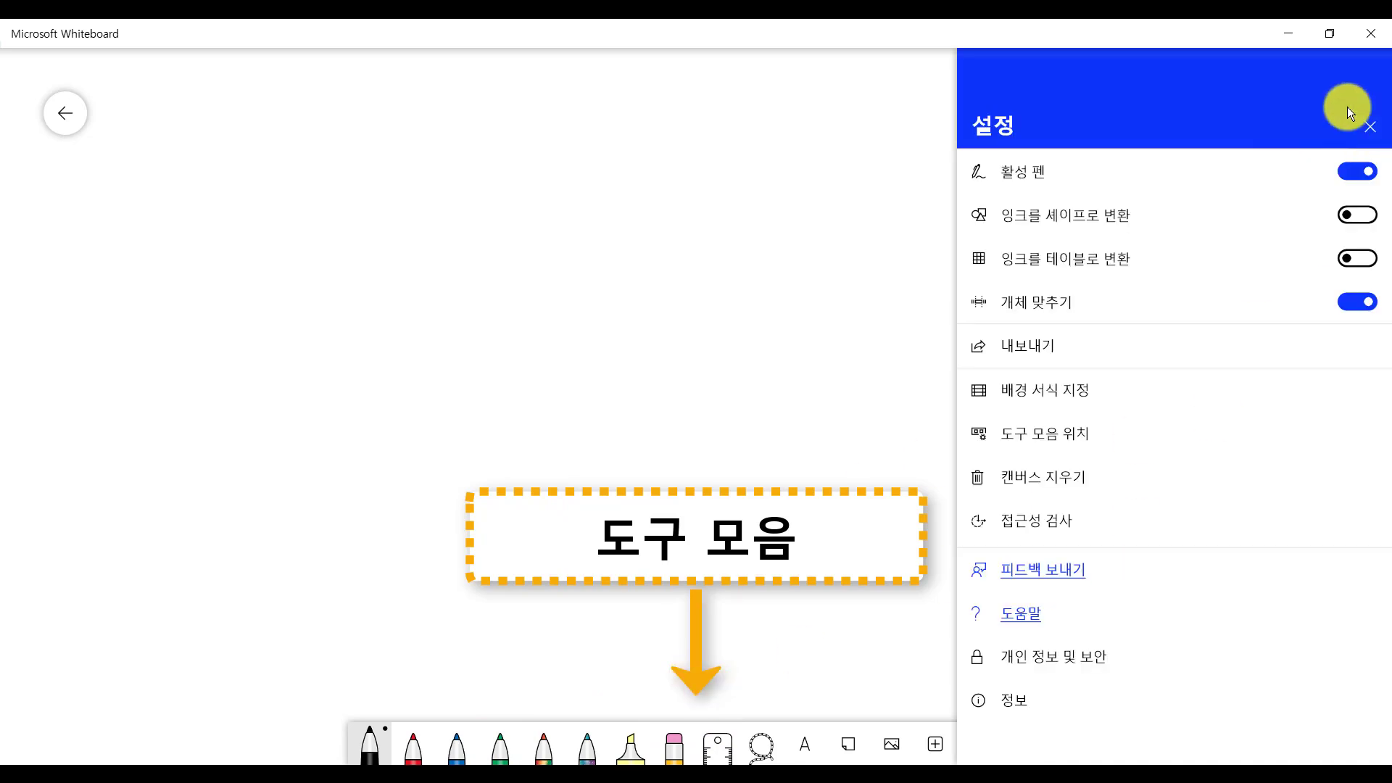
{"action": "left_click", "coordinate": [1367, 127]}
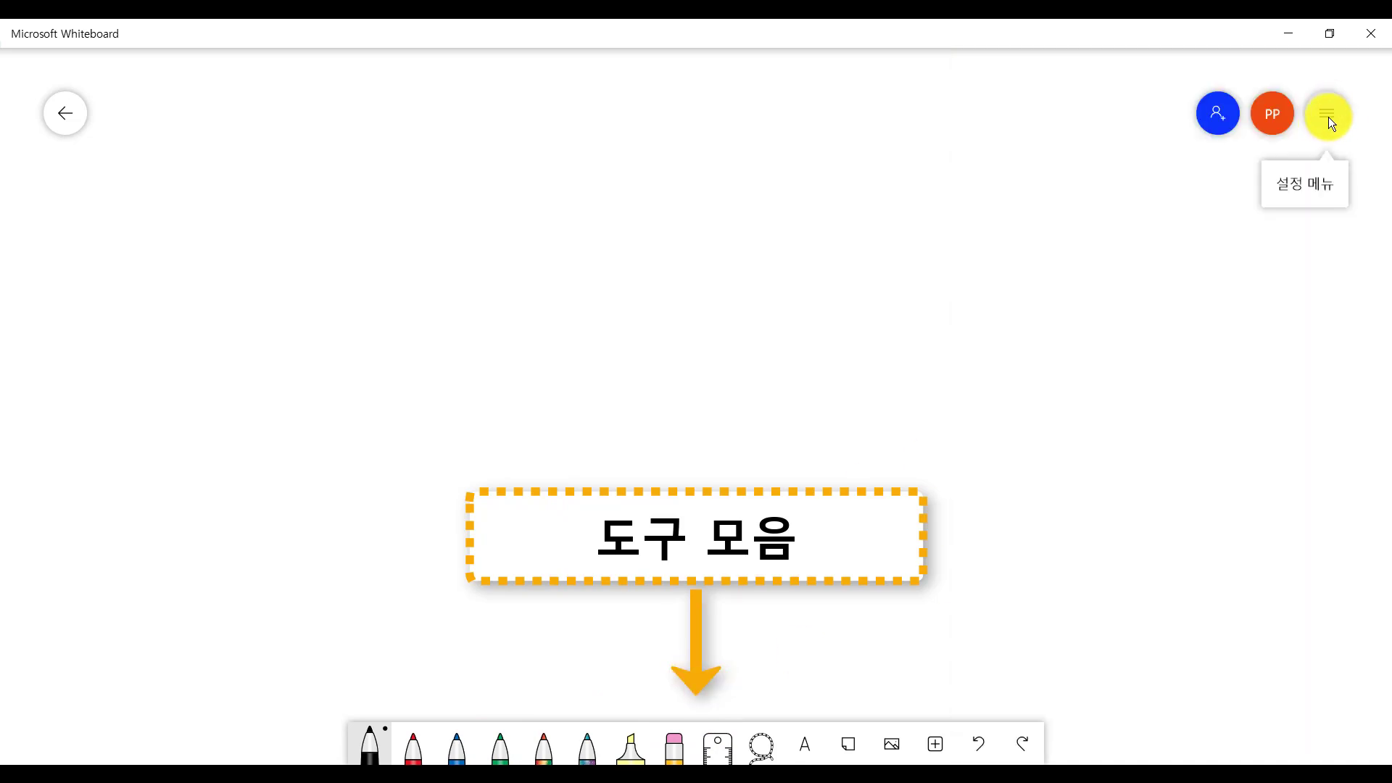
{"action": "left_click", "coordinate": [1329, 116]}
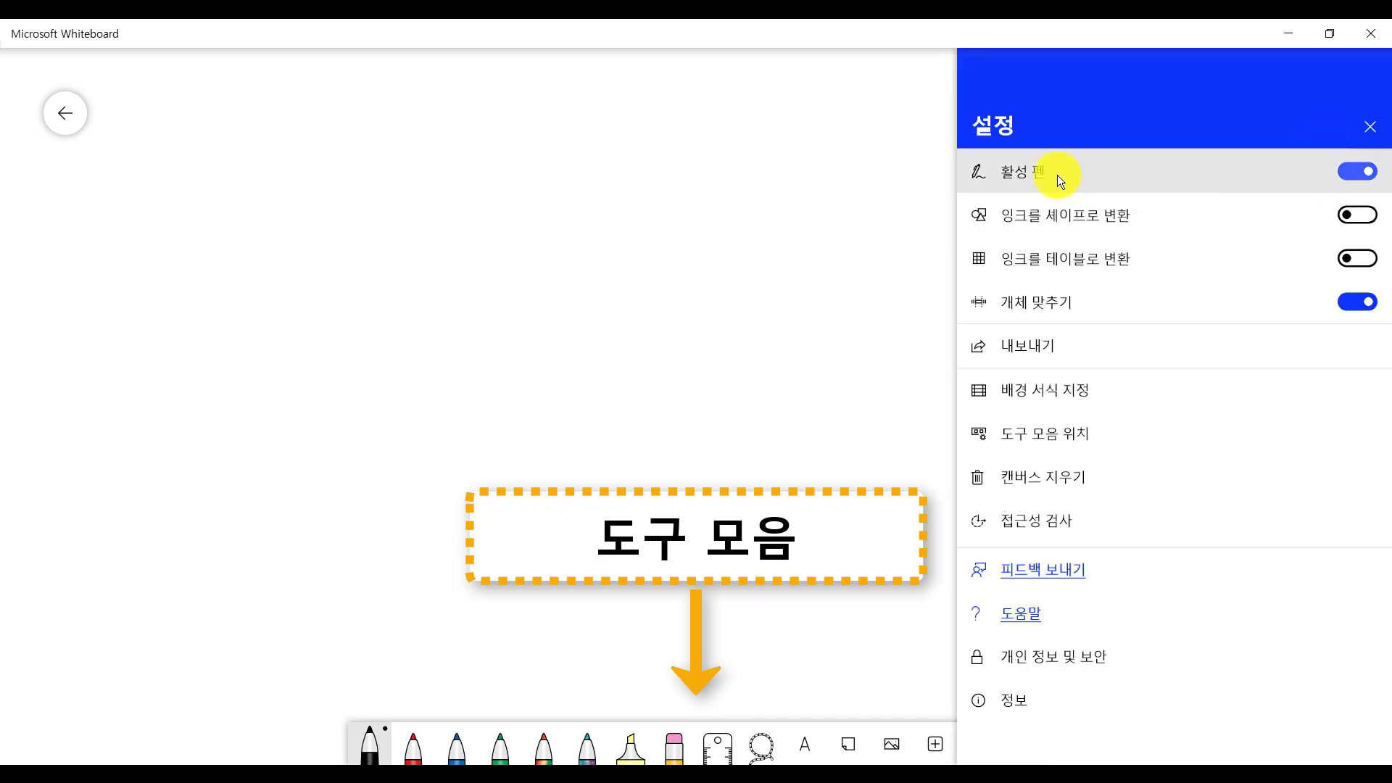
{"action": "left_click", "coordinate": [1373, 174]}
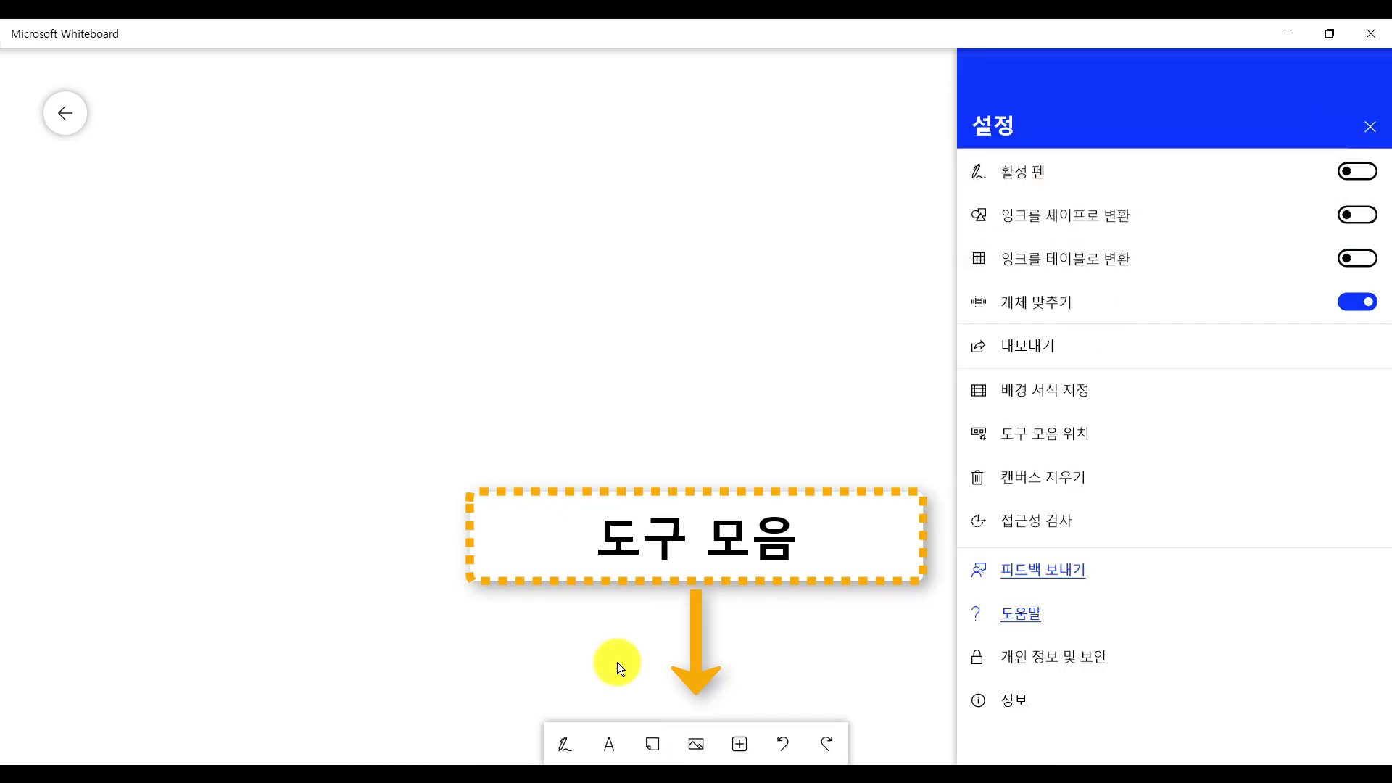
{"action": "left_click", "coordinate": [614, 663]}
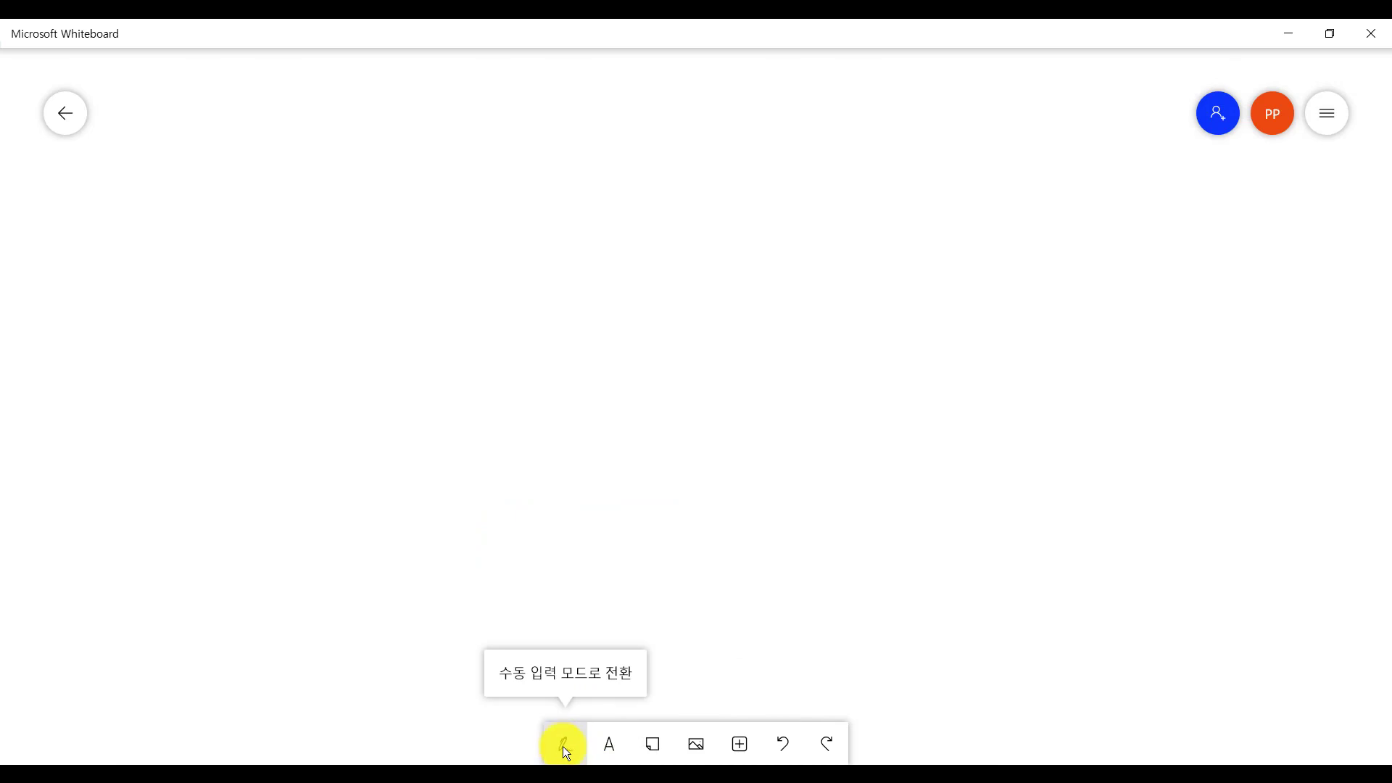
{"action": "left_click", "coordinate": [563, 746]}
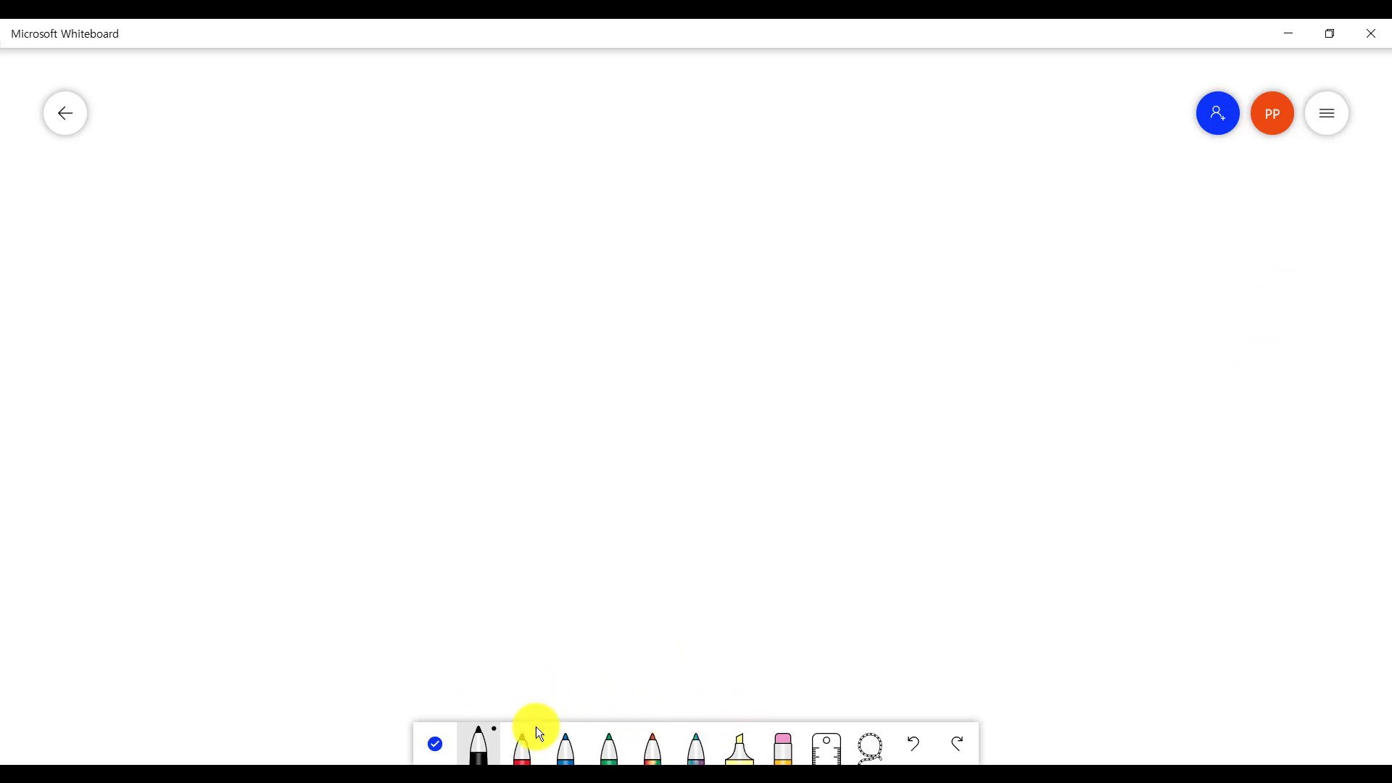
Step: Turn the active pen setting (활성 펜) back on and return to the canvas
{"action": "left_click", "coordinate": [1328, 116]}
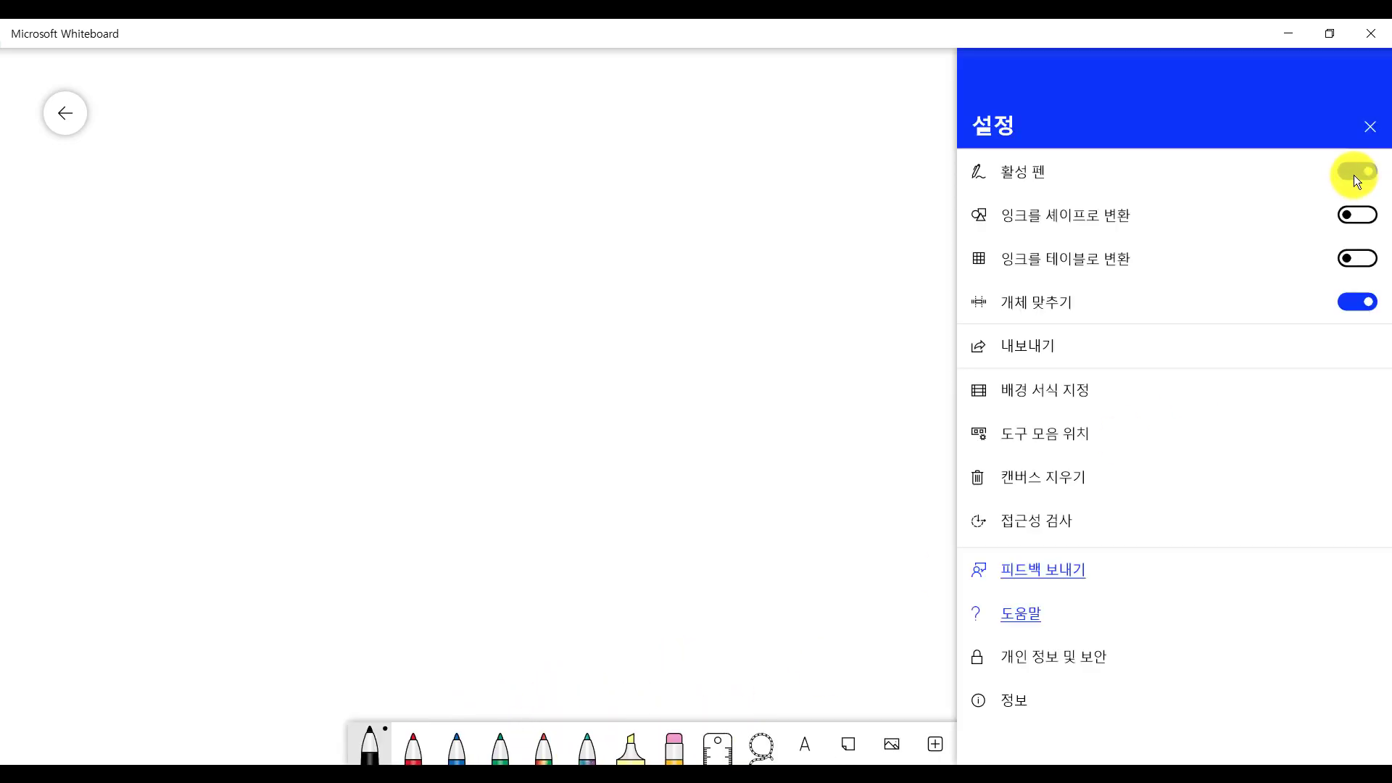
{"action": "left_click", "coordinate": [826, 499]}
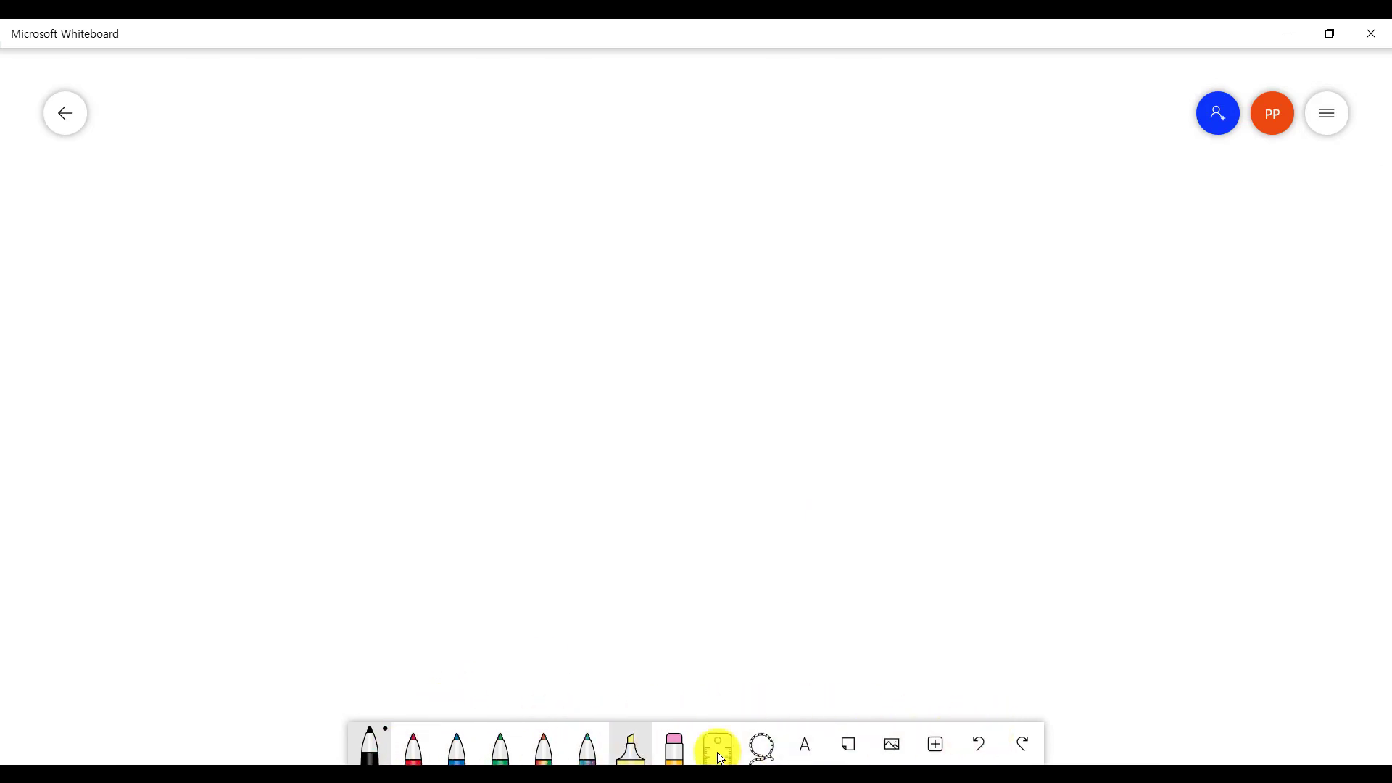
Step: View the toolbar position options (도구 모음 위치) in the board settings and close the settings
{"action": "left_click", "coordinate": [1327, 113]}
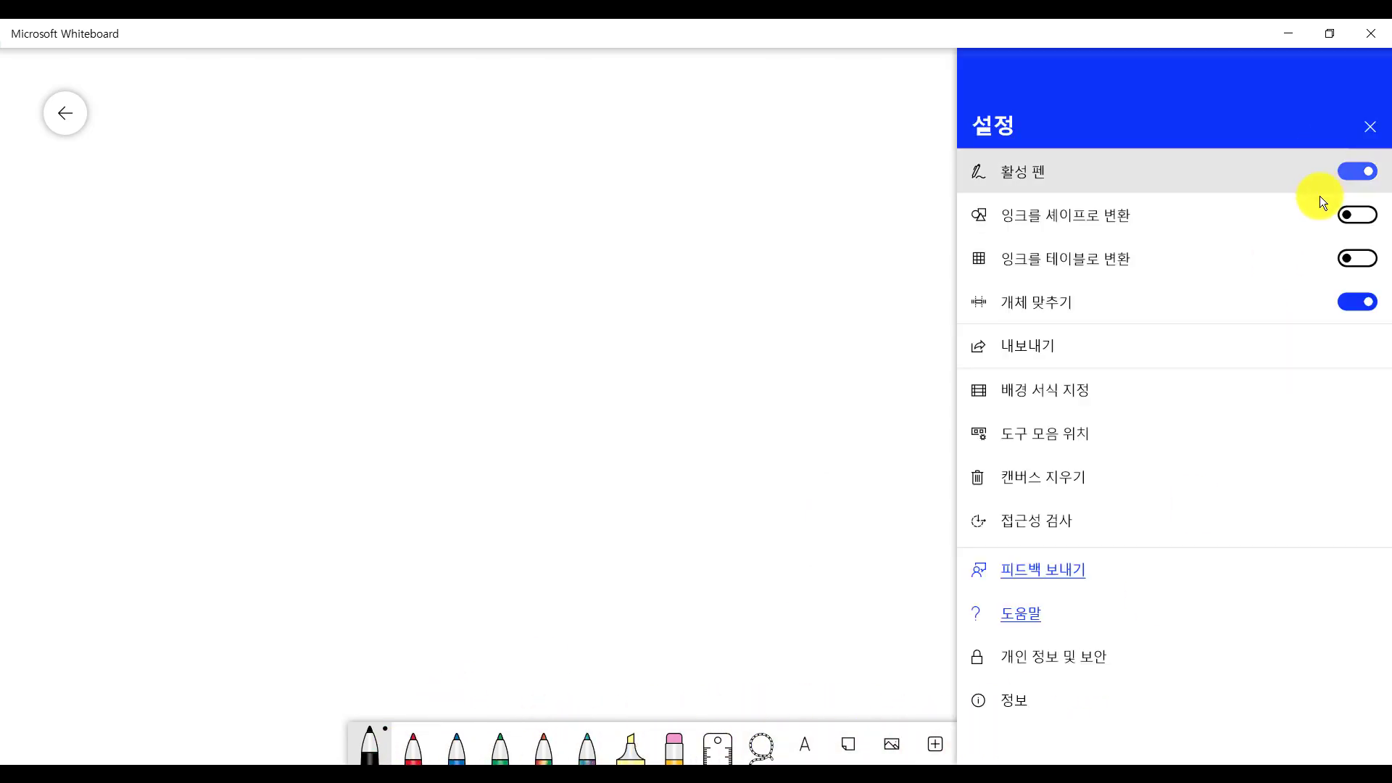
{"action": "left_click", "coordinate": [1076, 440]}
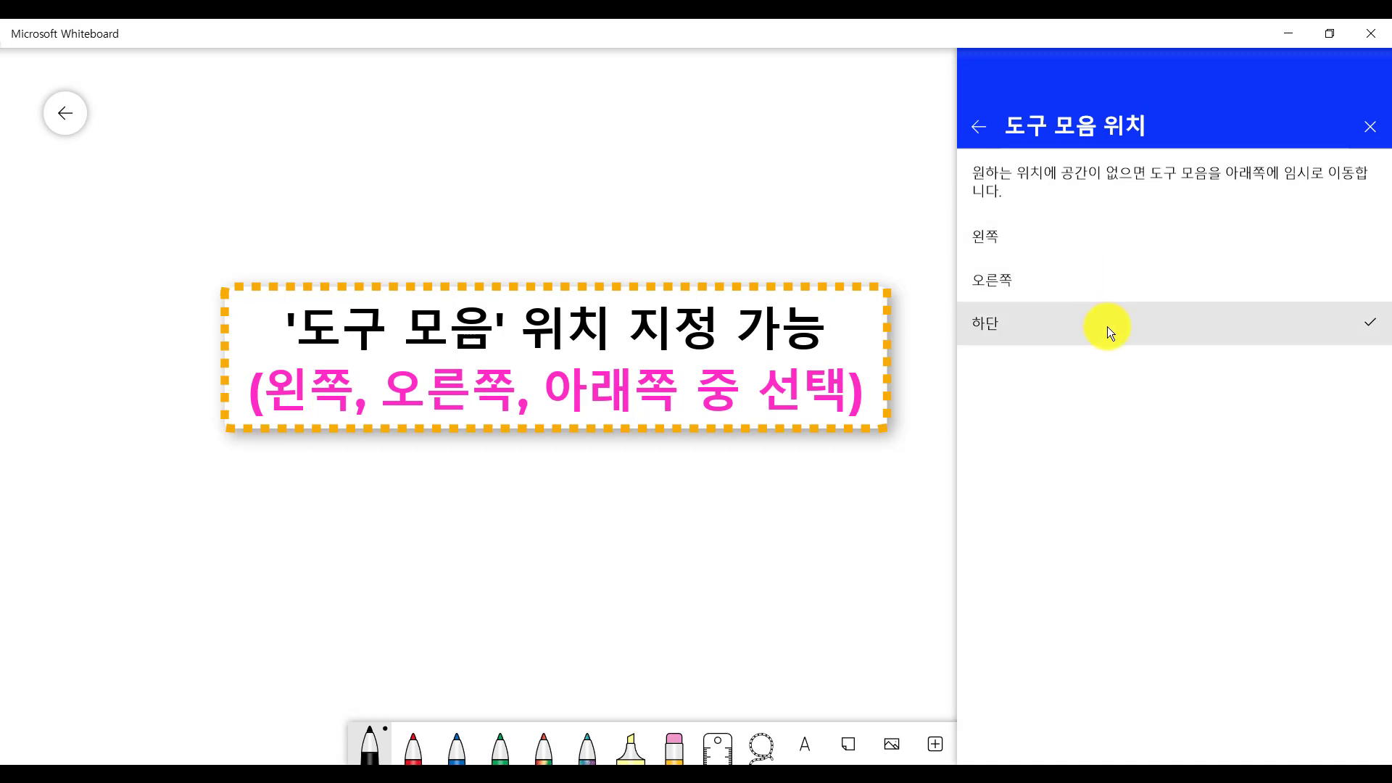
{"action": "left_click", "coordinate": [1370, 127]}
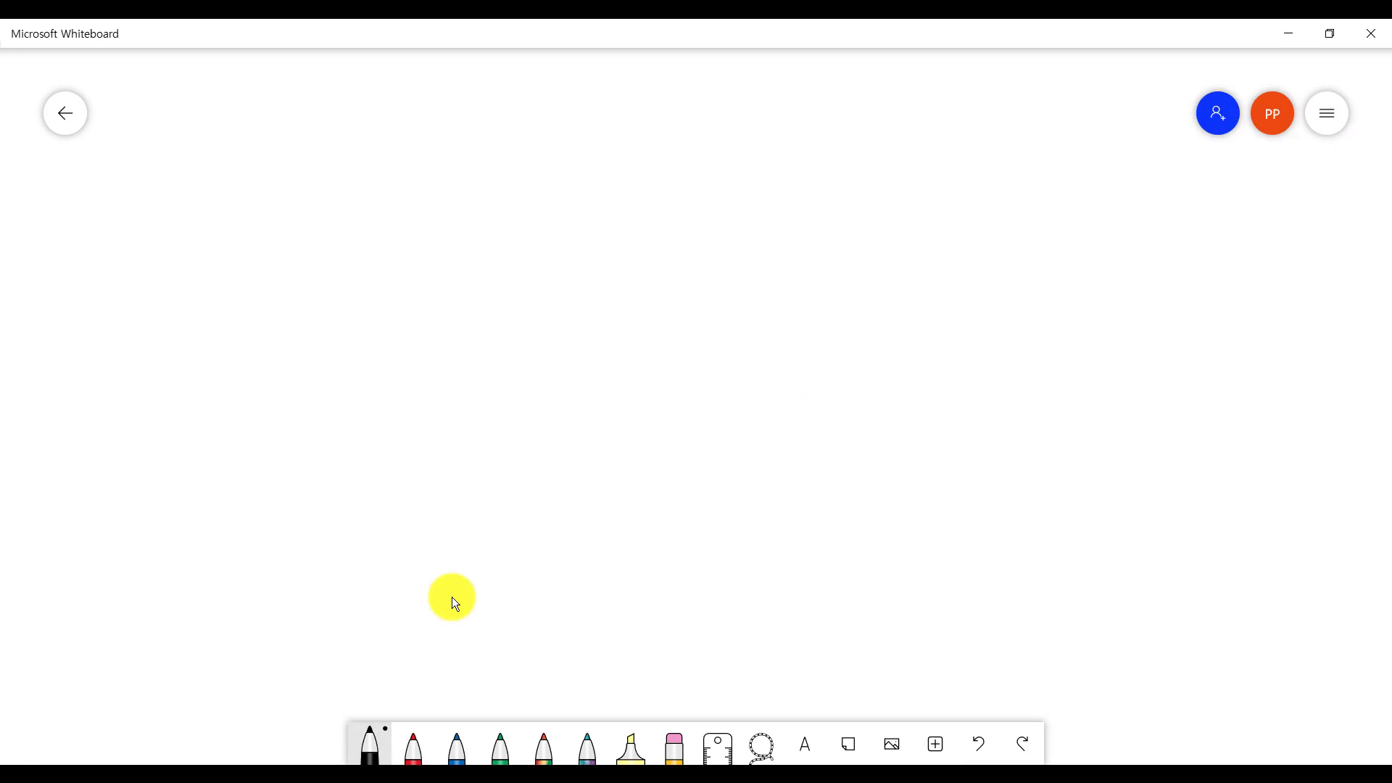
Step: Go through the coloured pens and the highlighter one after another, ending on the black pen
{"action": "key", "text": "Return"}
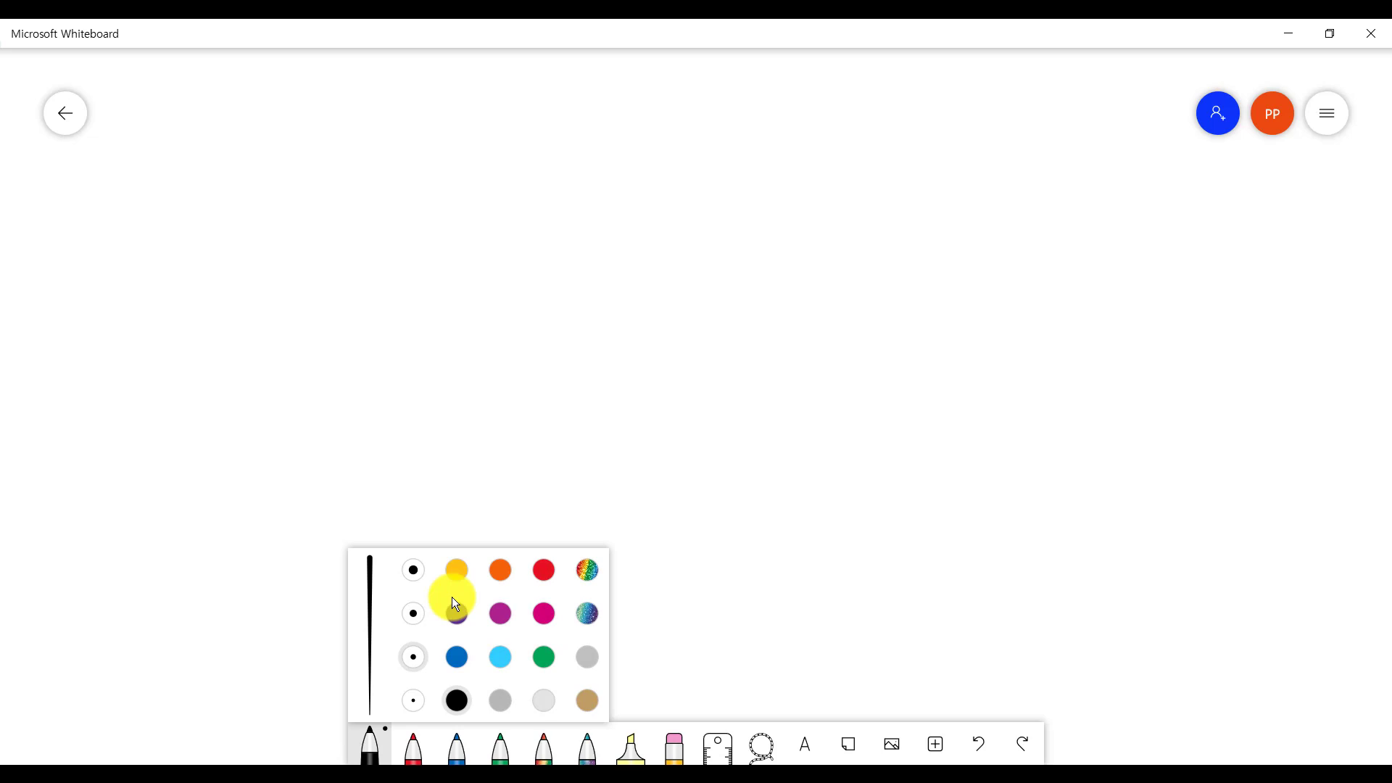
{"action": "key", "text": "Right"}
{"action": "key", "text": "Right"}
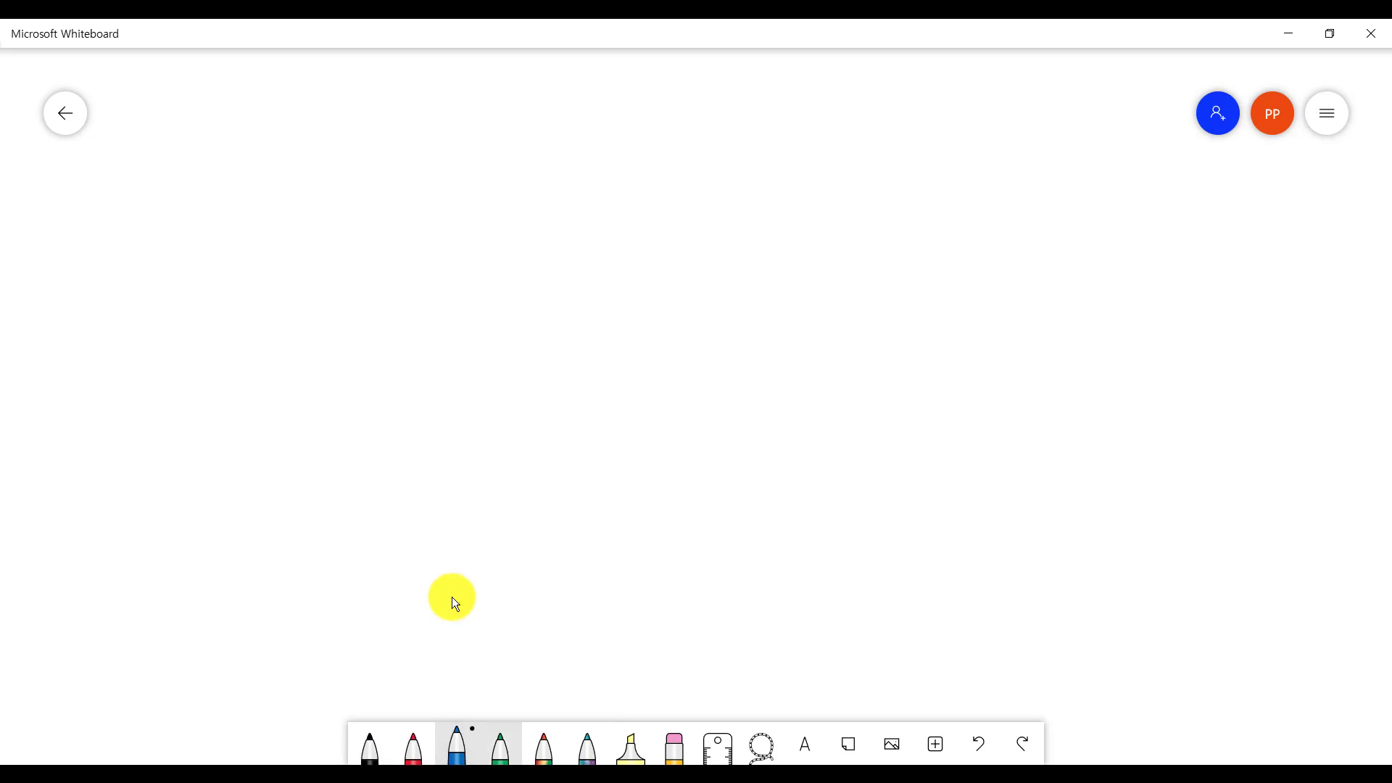
{"action": "key", "text": "Right"}
{"action": "key", "text": "Right"}
{"action": "key", "text": "Right"}
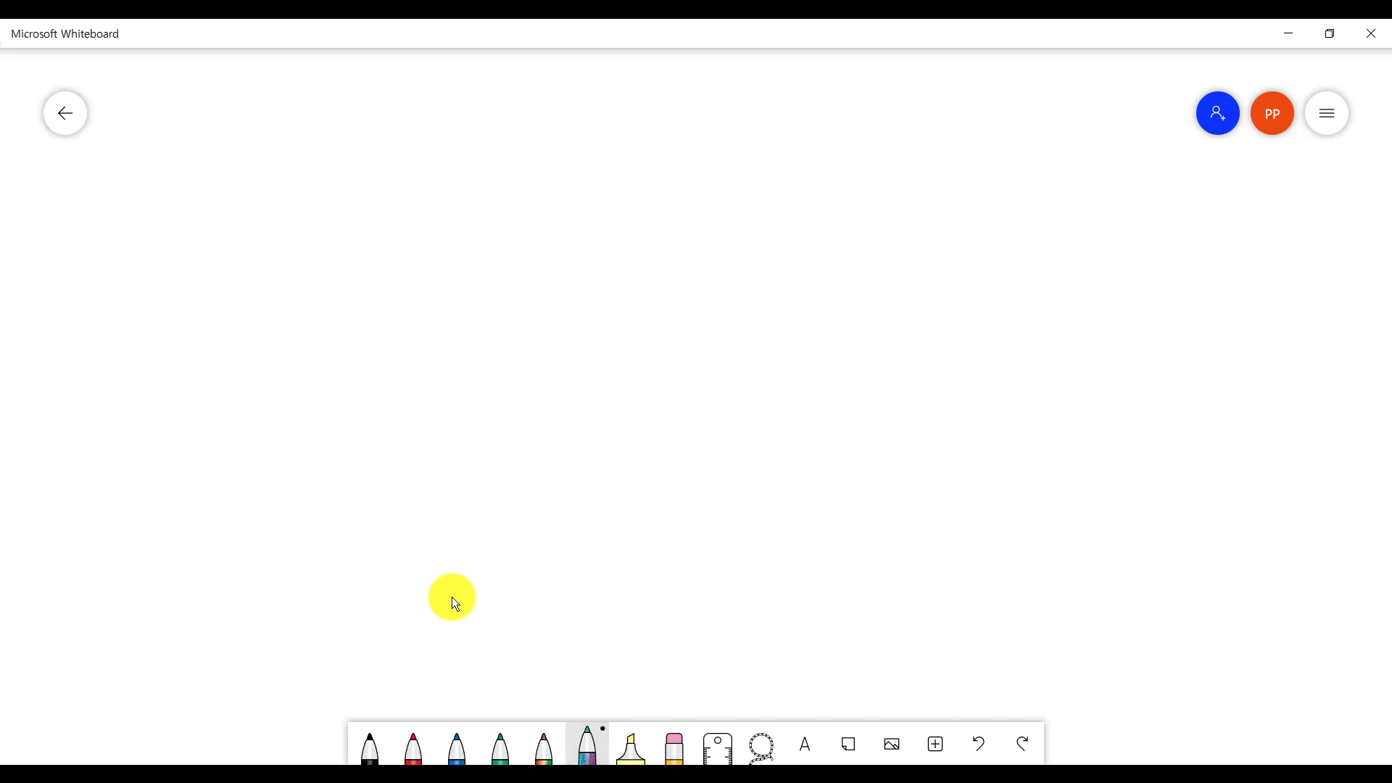
{"action": "key", "text": "Right"}
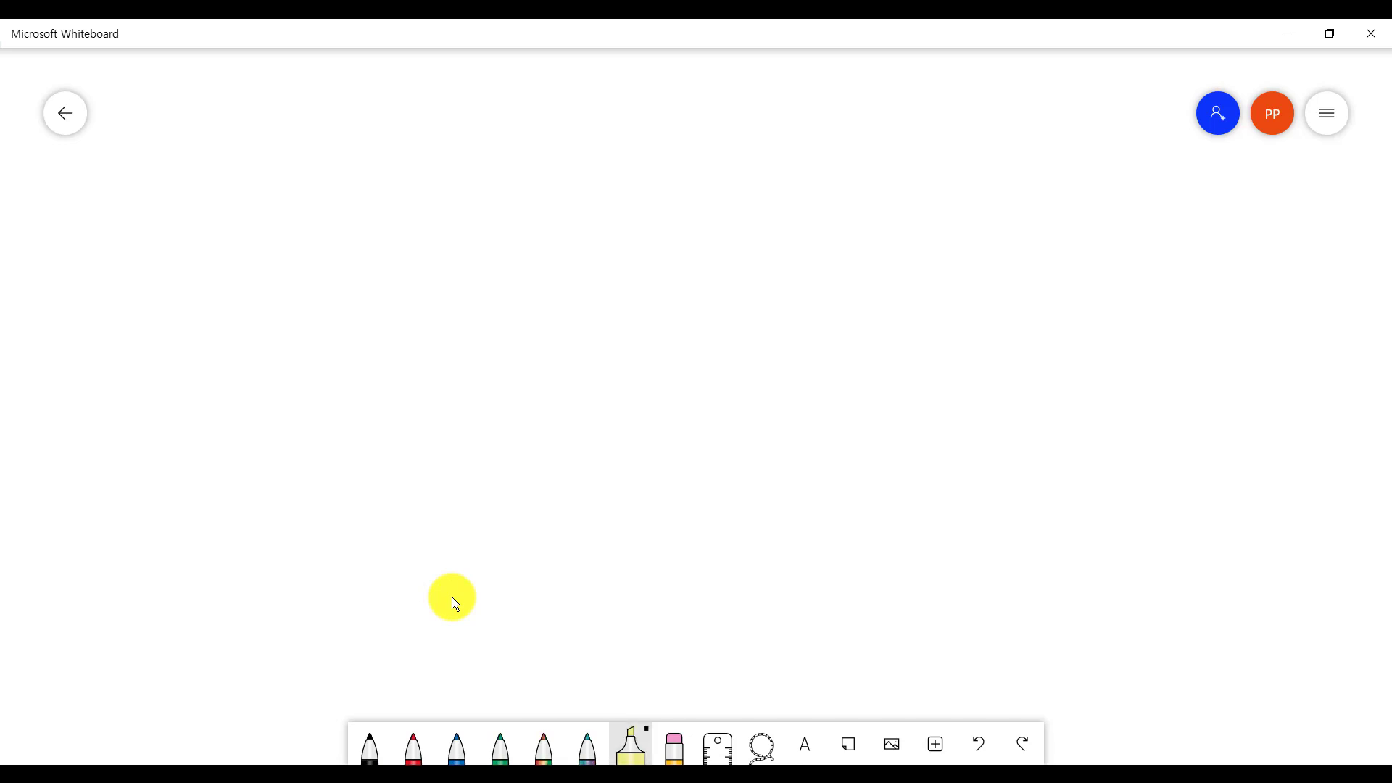
{"action": "key", "text": "Right"}
{"action": "key", "text": "Left"}
{"action": "key", "text": "Right"}
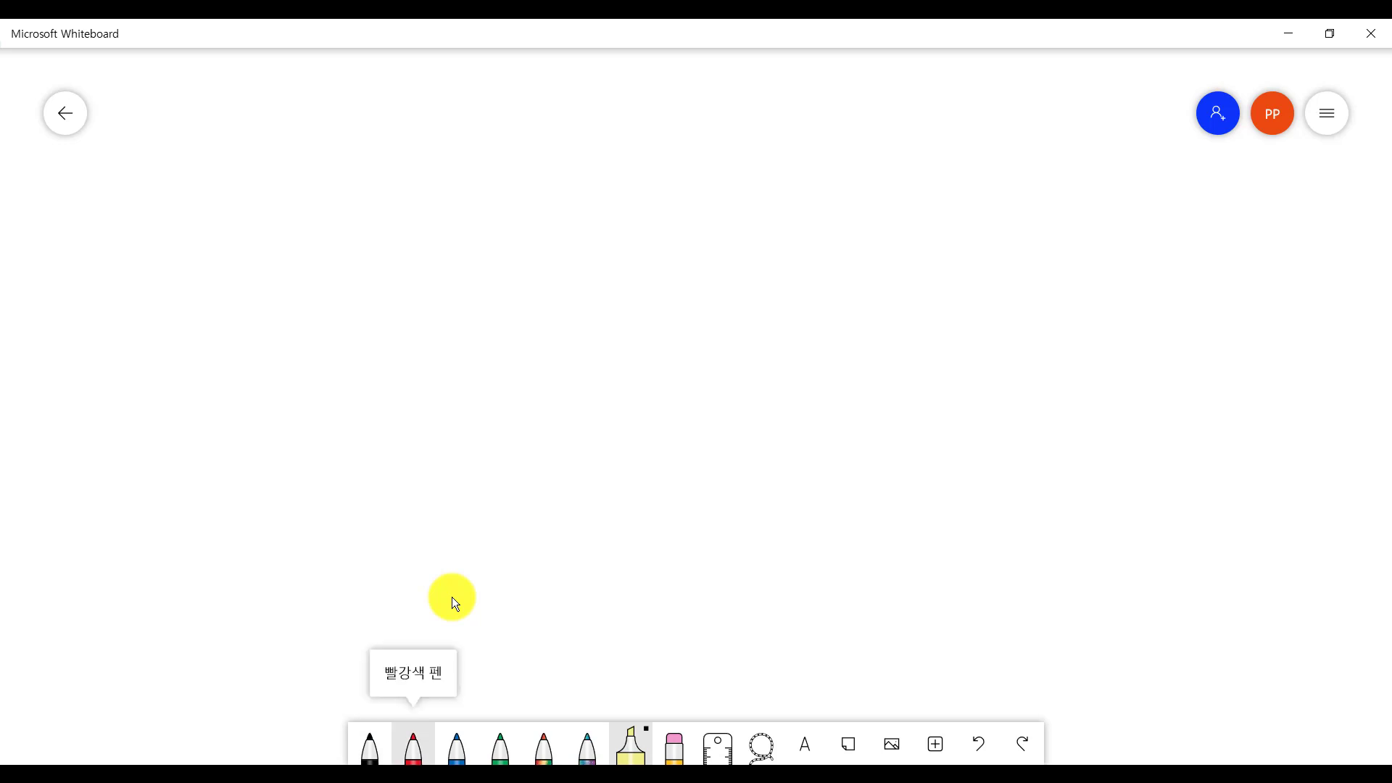
{"action": "key", "text": "Left"}
{"action": "key", "text": "Return"}
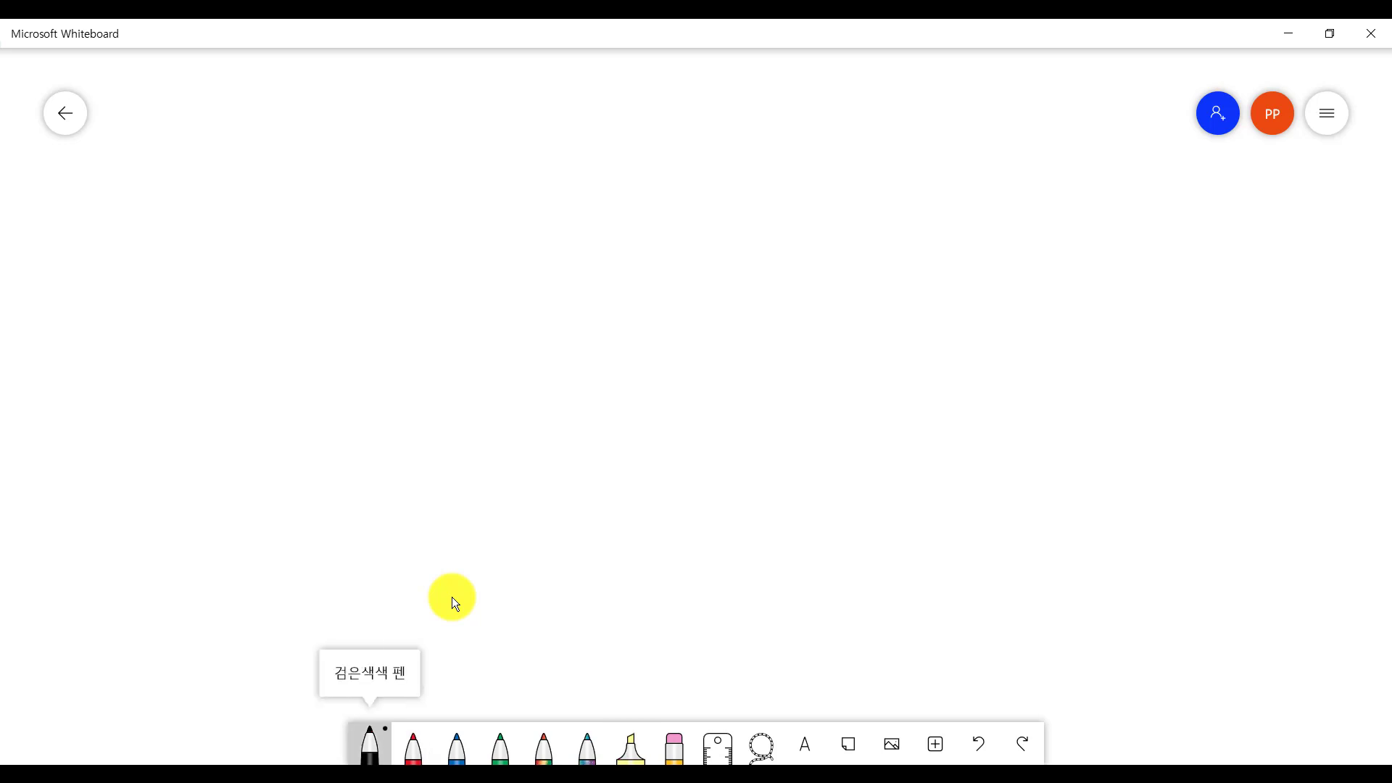
Step: Browse the black pen's thickness and colour options and return to the canvas
{"action": "key", "text": "Return"}
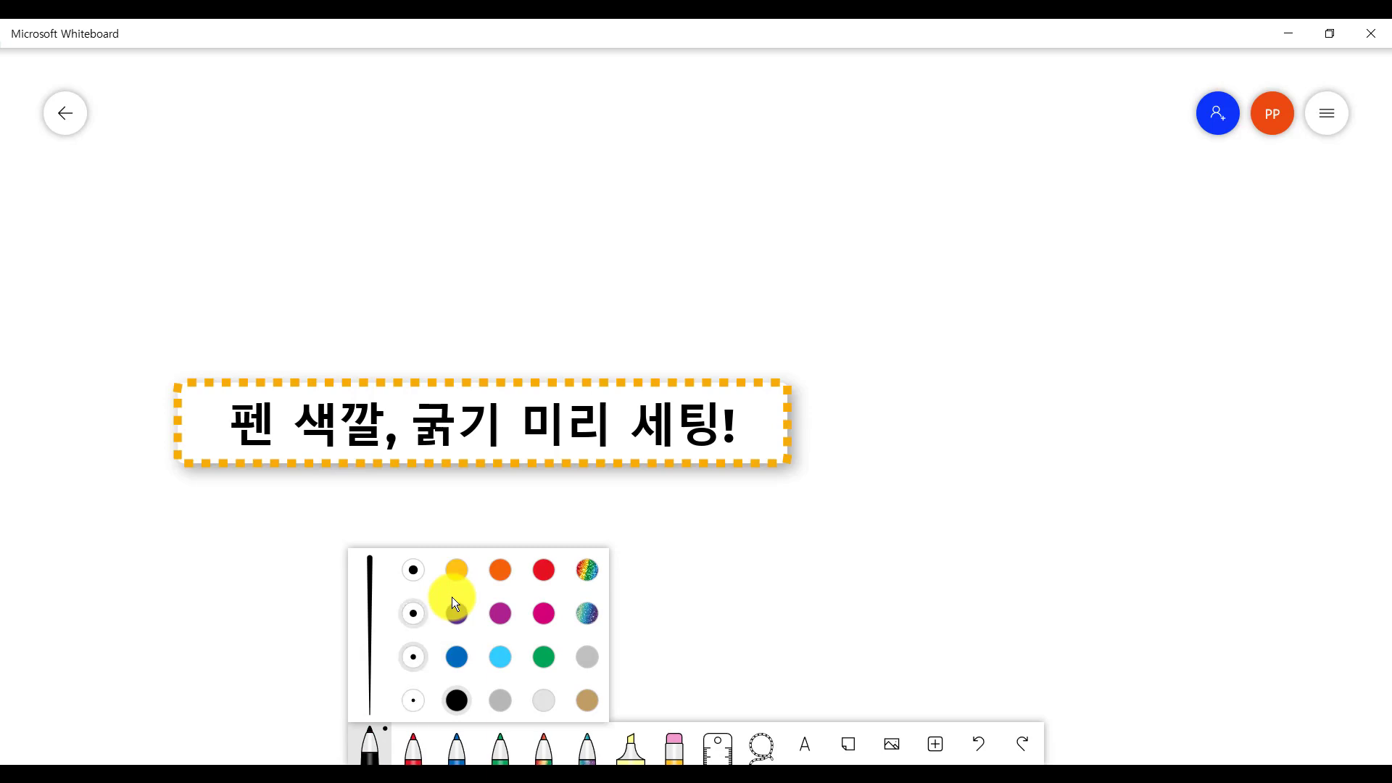
{"action": "key", "text": "Up"}
{"action": "key", "text": "Down"}
{"action": "key", "text": "Down"}
{"action": "key", "text": "Down"}
{"action": "key", "text": "Up"}
{"action": "key", "text": "Return"}
{"action": "key", "text": "Tab"}
{"action": "key", "text": "Right"}
{"action": "key", "text": "Right"}
{"action": "key", "text": "Right"}
{"action": "key", "text": "Right"}
{"action": "key", "text": "Right"}
{"action": "key", "text": "Right"}
{"action": "key", "text": "Down"}
{"action": "key", "text": "Down"}
{"action": "key", "text": "Escape"}
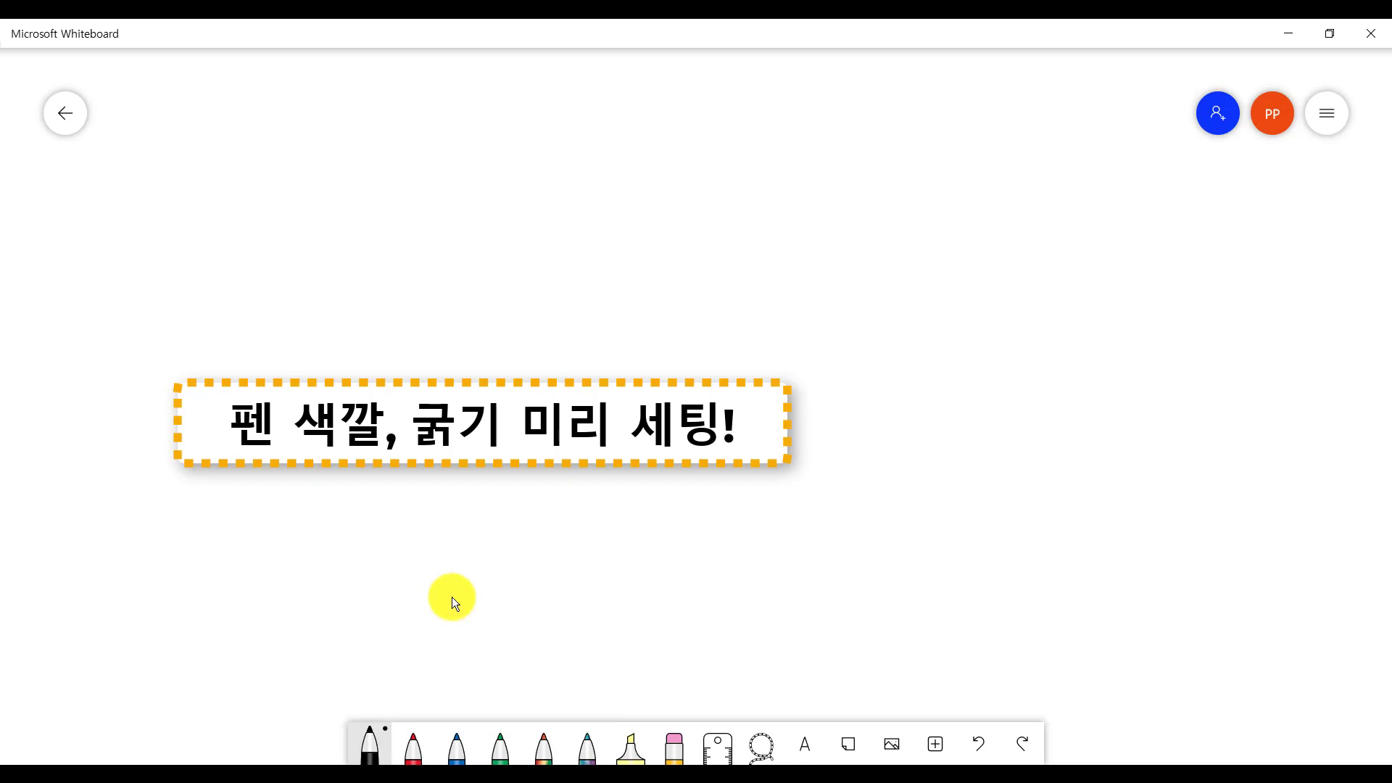
Step: Handwrite "White board" in black across the upper part of the canvas
{"action": "mouse_move", "coordinate": [212, 243]}
{"action": "left_mouse_down"}
{"action": "mouse_move", "coordinate": [266, 278]}
{"action": "mouse_move", "coordinate": [270, 238]}
{"action": "left_mouse_up"}
{"action": "mouse_move", "coordinate": [274, 215]}
{"action": "left_mouse_down"}
{"action": "mouse_move", "coordinate": [280, 289]}
{"action": "mouse_move", "coordinate": [319, 278]}
{"action": "left_mouse_up"}
{"action": "left_click_drag", "start_coordinate": [343, 203], "coordinate": [359, 280]}
{"action": "left_click_drag", "start_coordinate": [367, 258], "coordinate": [384, 250]}
{"action": "mouse_move", "coordinate": [415, 174]}
{"action": "left_mouse_down"}
{"action": "mouse_move", "coordinate": [446, 251]}
{"action": "mouse_move", "coordinate": [472, 210]}
{"action": "mouse_move", "coordinate": [525, 223]}
{"action": "mouse_move", "coordinate": [553, 190]}
{"action": "left_mouse_up"}
{"action": "left_click_drag", "start_coordinate": [586, 185], "coordinate": [599, 203]}
{"action": "left_click_drag", "start_coordinate": [589, 138], "coordinate": [599, 212]}
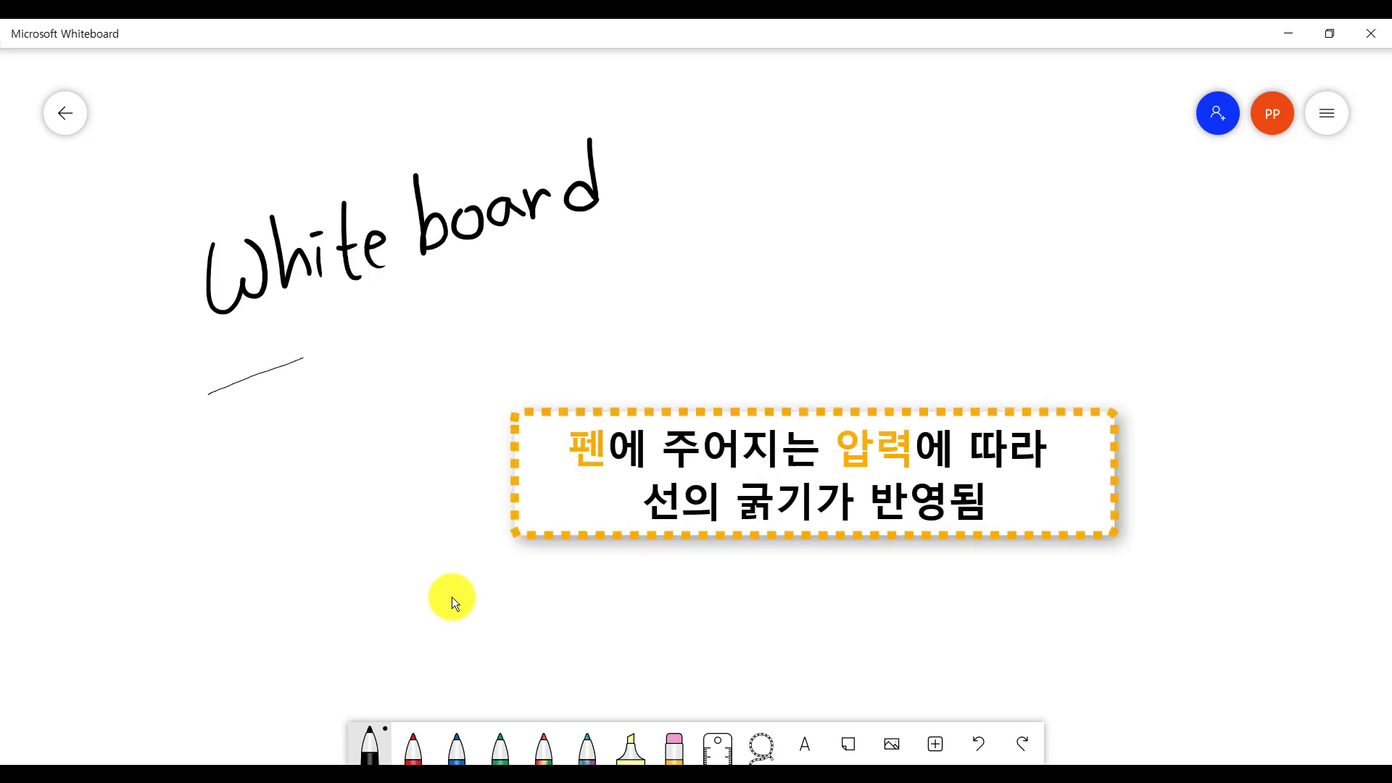
Step: Draw a long black line of varying pressure under the handwritten words and a wavy red line below it
{"action": "mouse_move", "coordinate": [311, 355]}
{"action": "left_mouse_down"}
{"action": "mouse_move", "coordinate": [597, 254]}
{"action": "mouse_move", "coordinate": [824, 206]}
{"action": "left_mouse_up"}
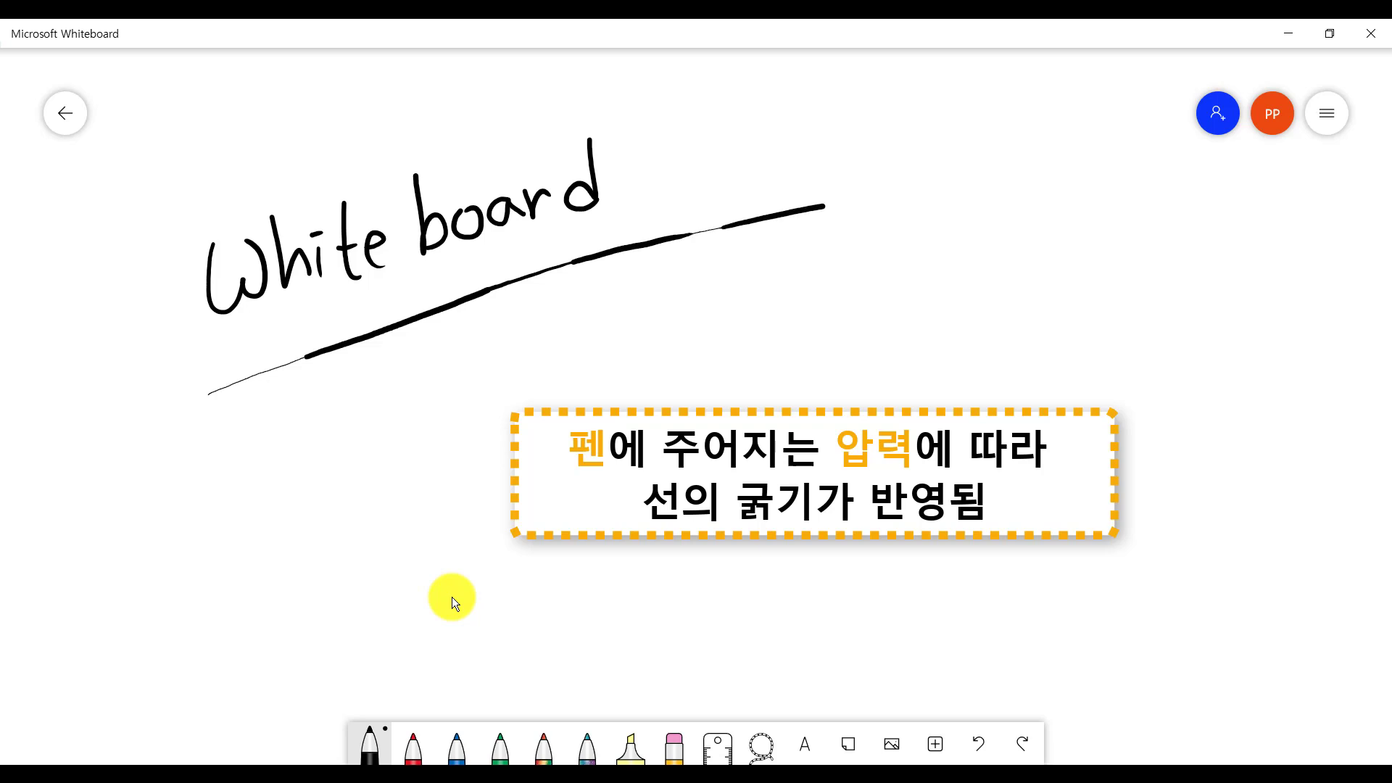
{"action": "left_click", "coordinate": [412, 746]}
{"action": "left_click", "coordinate": [232, 438]}
{"action": "left_click_drag", "start_coordinate": [258, 425], "coordinate": [750, 285]}
Step: Draw two slanted strokes below the red line with the teal-and-purple textured pen
{"action": "left_click", "coordinate": [588, 747]}
{"action": "left_click_drag", "start_coordinate": [264, 593], "coordinate": [633, 433]}
{"action": "left_click_drag", "start_coordinate": [333, 630], "coordinate": [664, 516]}
Step: Draw highlighter strokes across the lines, starting in yellow, and change the highlighter colour between strokes
{"action": "left_click", "coordinate": [631, 747]}
{"action": "mouse_move", "coordinate": [359, 578]}
{"action": "left_mouse_down"}
{"action": "mouse_move", "coordinate": [294, 551]}
{"action": "mouse_move", "coordinate": [555, 421]}
{"action": "mouse_move", "coordinate": [501, 533]}
{"action": "left_mouse_up"}
{"action": "left_click", "coordinate": [630, 747]}
{"action": "left_click", "coordinate": [805, 657]}
{"action": "mouse_move", "coordinate": [355, 620]}
{"action": "left_mouse_down"}
{"action": "mouse_move", "coordinate": [247, 513]}
{"action": "mouse_move", "coordinate": [426, 567]}
{"action": "mouse_move", "coordinate": [428, 595]}
{"action": "mouse_move", "coordinate": [511, 395]}
{"action": "mouse_move", "coordinate": [507, 600]}
{"action": "mouse_move", "coordinate": [491, 575]}
{"action": "mouse_move", "coordinate": [451, 598]}
{"action": "mouse_move", "coordinate": [404, 597]}
{"action": "mouse_move", "coordinate": [385, 621]}
{"action": "mouse_move", "coordinate": [353, 611]}
{"action": "mouse_move", "coordinate": [296, 543]}
{"action": "mouse_move", "coordinate": [311, 482]}
{"action": "mouse_move", "coordinate": [488, 550]}
{"action": "mouse_move", "coordinate": [575, 392]}
{"action": "mouse_move", "coordinate": [269, 500]}
{"action": "left_mouse_up"}
{"action": "left_click", "coordinate": [630, 747]}
{"action": "left_click", "coordinate": [674, 613]}
Step: Erase the textured pen strokes and parts of the black line, red line and highlighting
{"action": "left_click", "coordinate": [674, 747]}
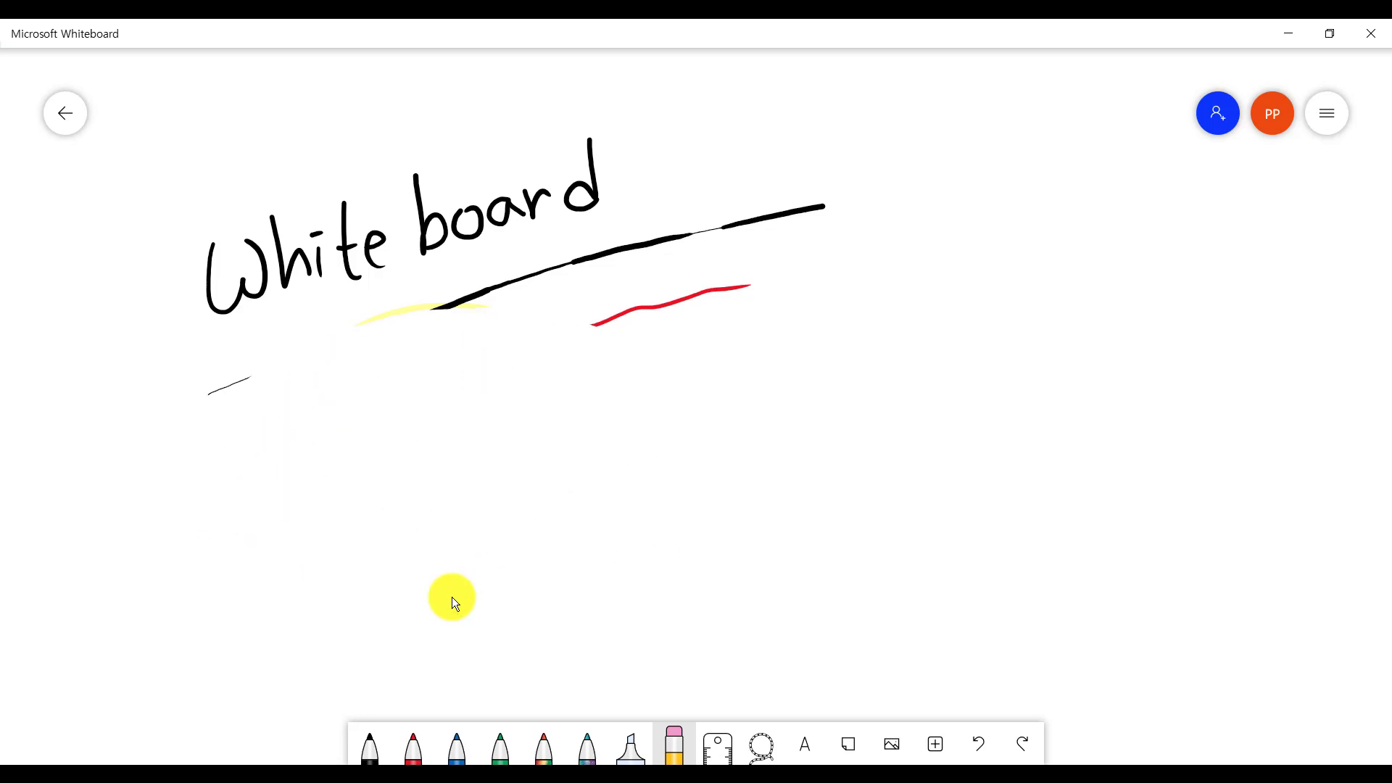
{"action": "key", "text": "ctrl+z"}
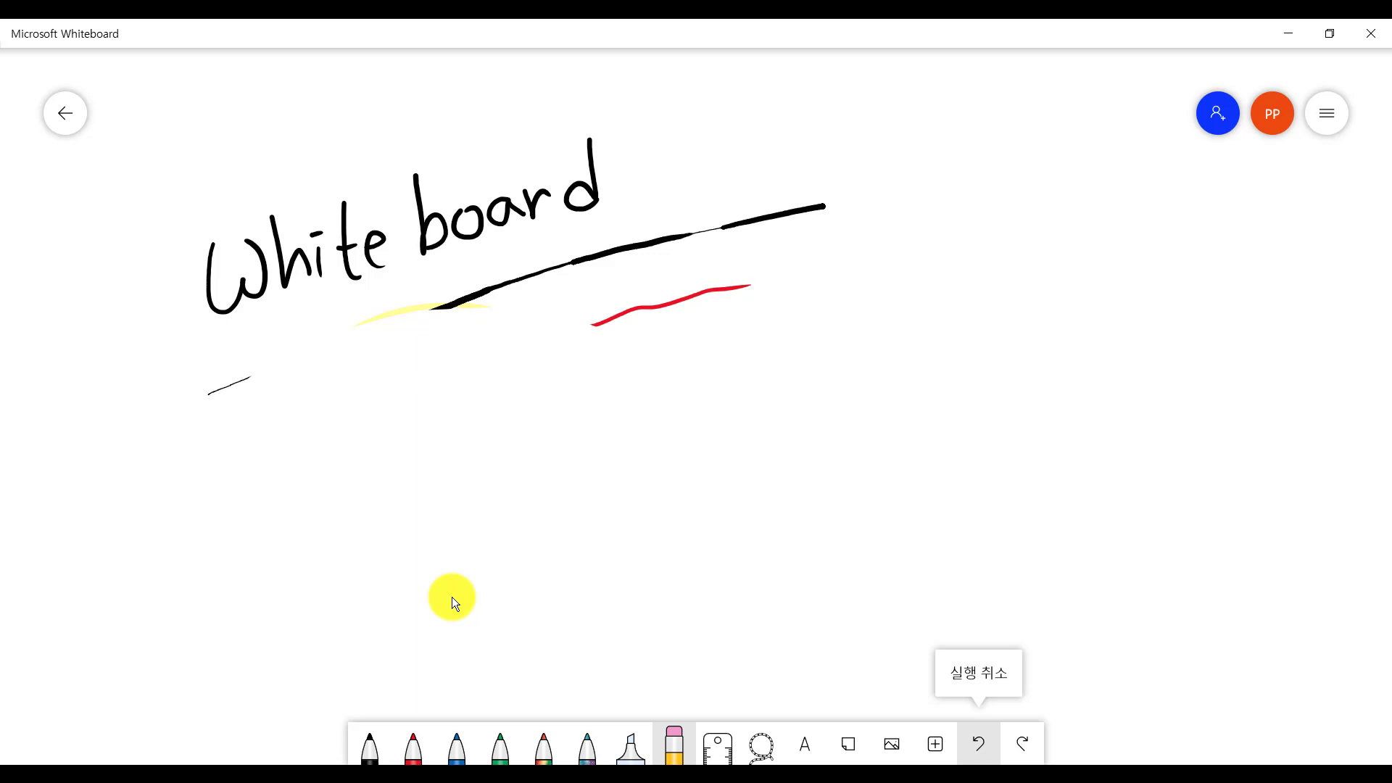
Step: Undo the erasures and the highlighter, textured and red pen strokes, and erase the remaining black line and handwriting
{"action": "key", "text": "ctrl+z"}
{"action": "key", "text": "ctrl+z"}
{"action": "key", "text": "ctrl+z"}
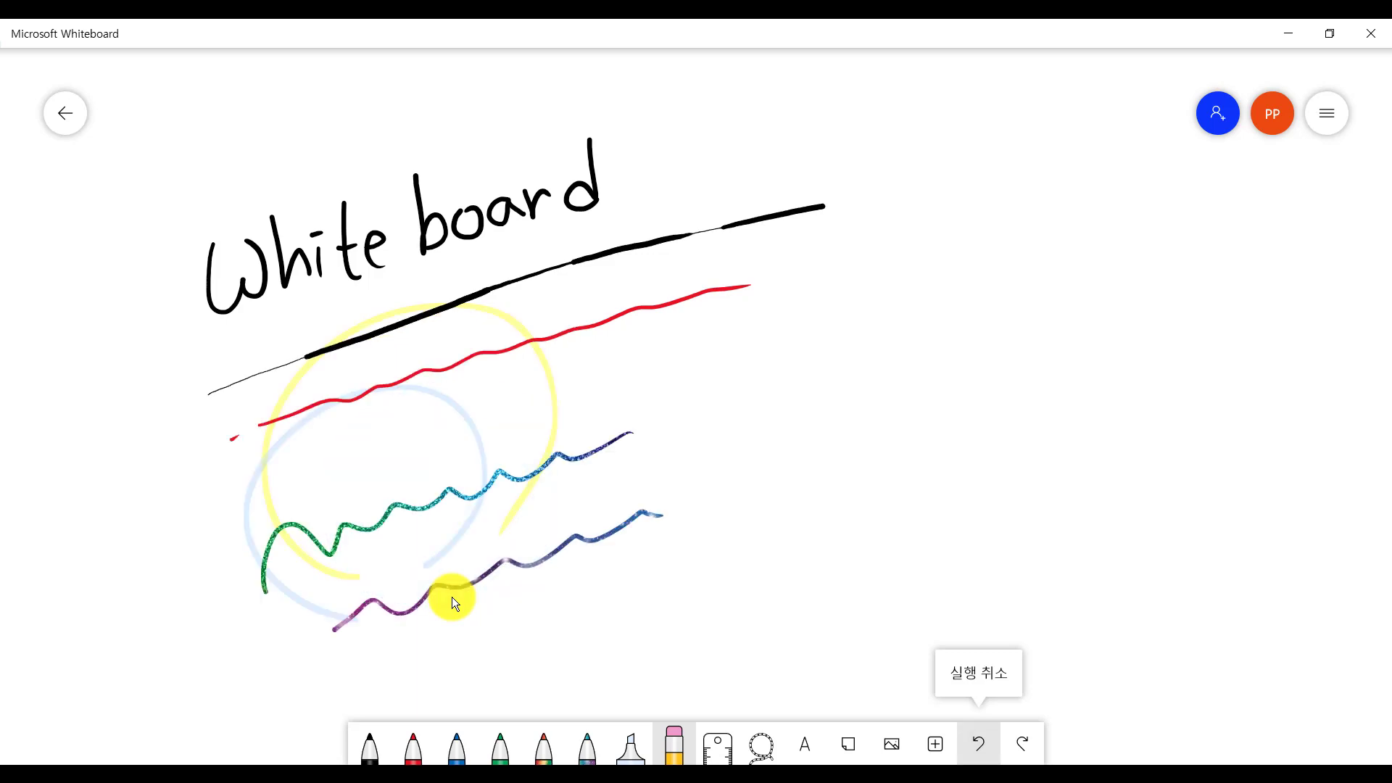
{"action": "key", "text": "ctrl+z"}
{"action": "key", "text": "ctrl+z"}
{"action": "key", "text": "ctrl+z"}
{"action": "key", "text": "ctrl+z"}
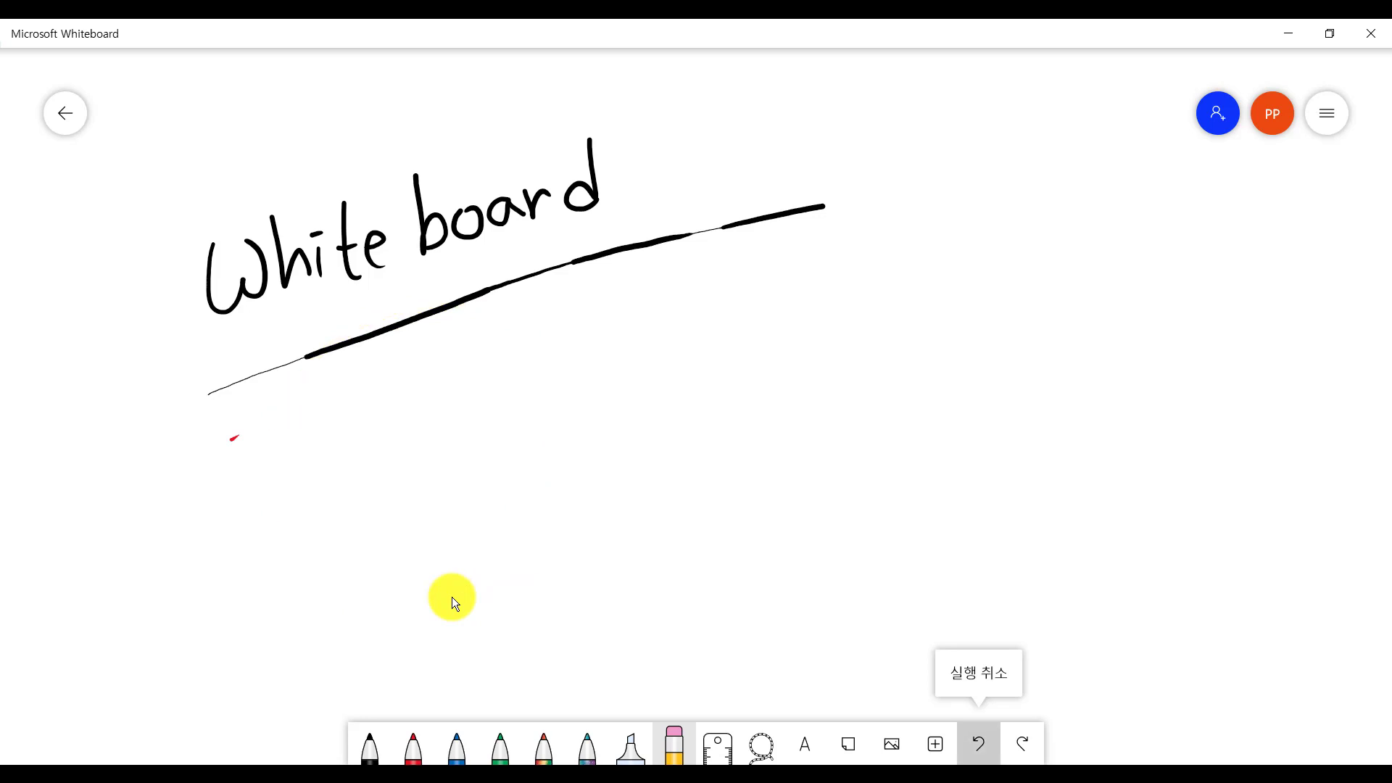
{"action": "key", "text": "ctrl+z"}
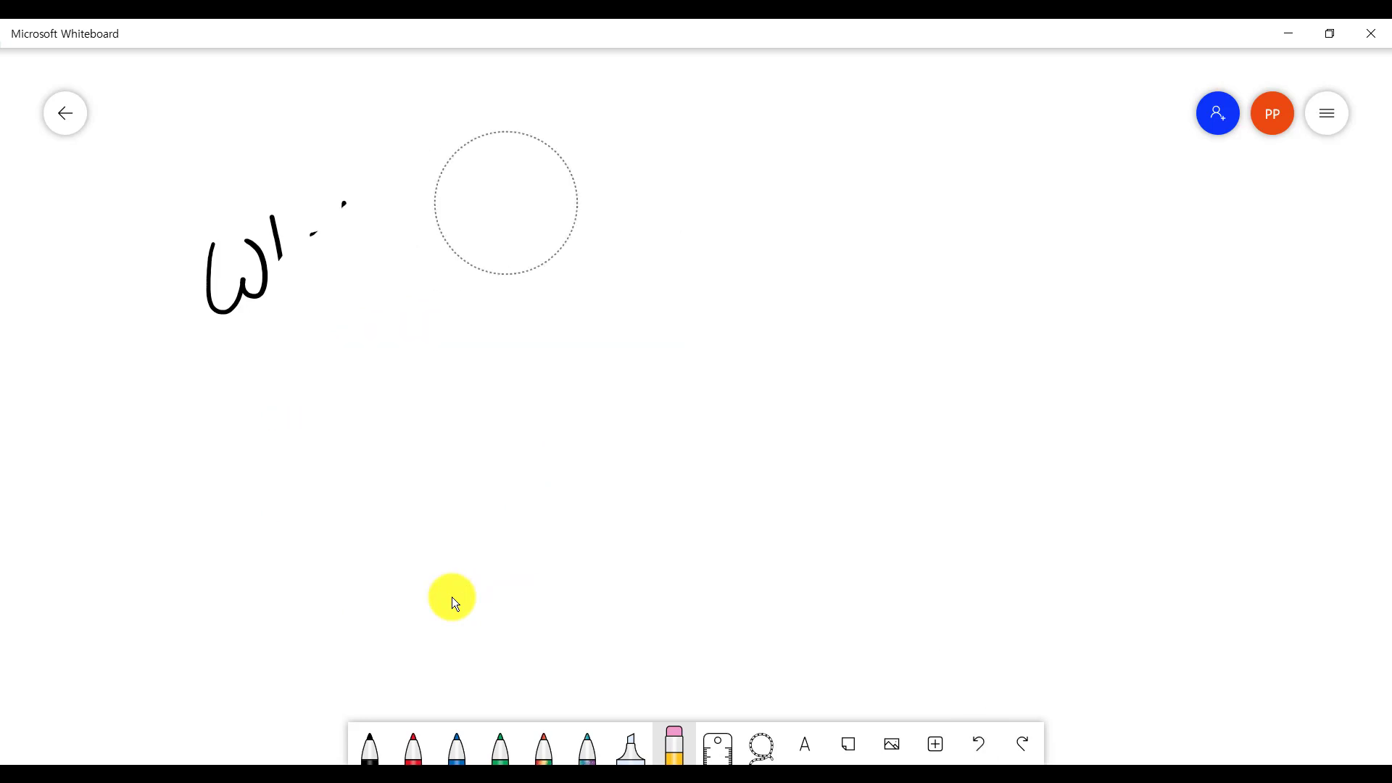
Step: Bring up the ruler, rotate it to 0 degrees and place it horizontally across the lower part of the board
{"action": "key", "text": "ctrl+r"}
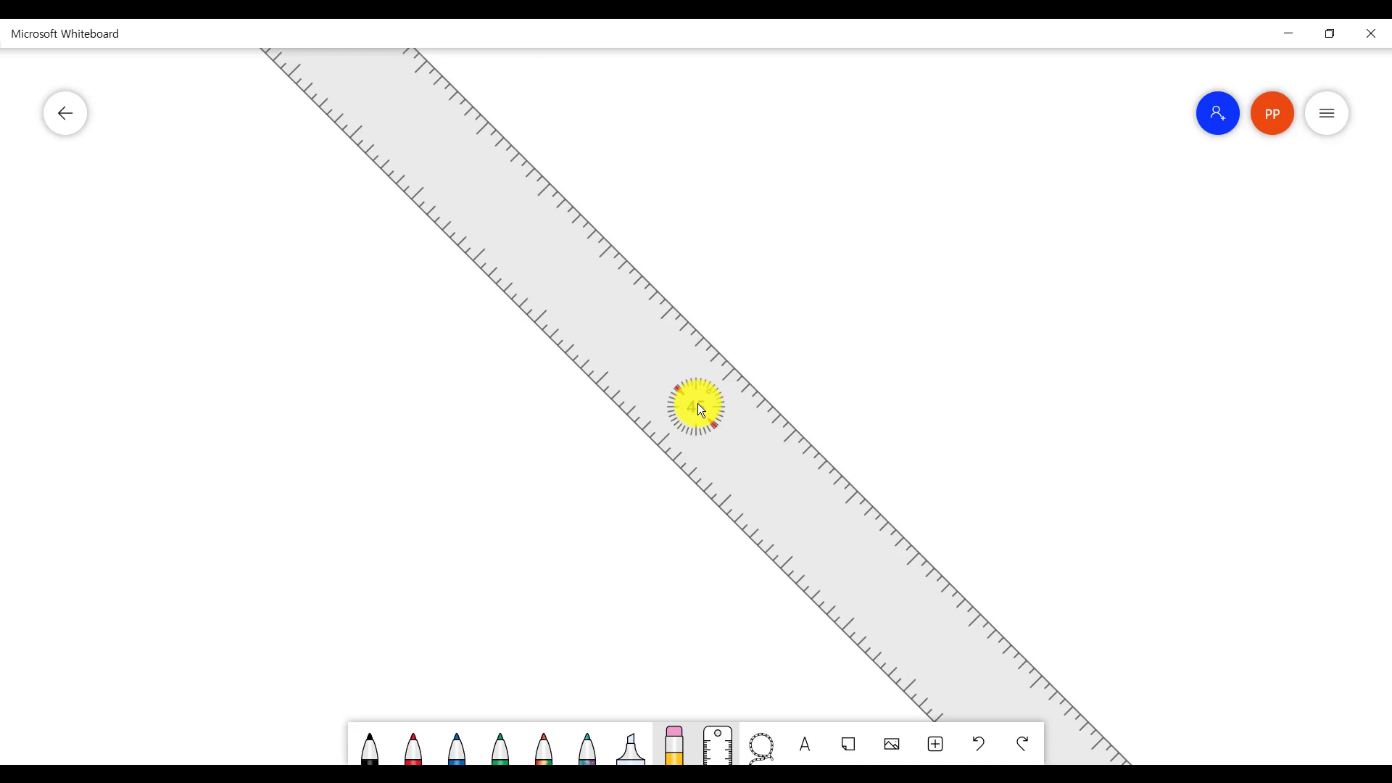
{"action": "mouse_move", "coordinate": [700, 407]}
{"action": "left_mouse_down"}
{"action": "mouse_move", "coordinate": [621, 410]}
{"action": "mouse_move", "coordinate": [519, 459]}
{"action": "mouse_move", "coordinate": [790, 323]}
{"action": "mouse_move", "coordinate": [472, 478]}
{"action": "mouse_move", "coordinate": [792, 344]}
{"action": "mouse_move", "coordinate": [662, 419]}
{"action": "mouse_move", "coordinate": [678, 394]}
{"action": "left_mouse_up"}
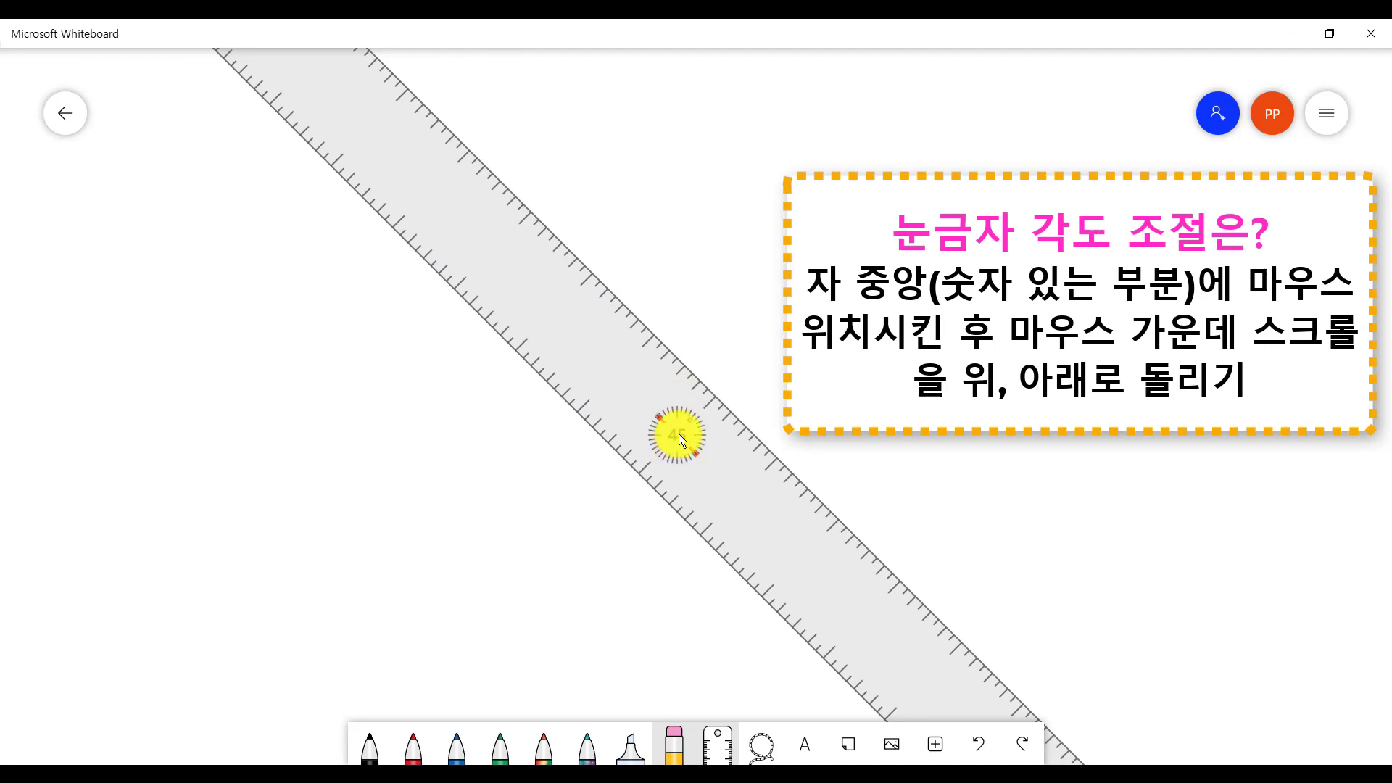
{"action": "scroll", "coordinate": [679, 434], "scroll_direction": "up", "scroll_amount": 15}
{"action": "scroll", "coordinate": [678, 437], "scroll_direction": "up", "scroll_amount": 5}
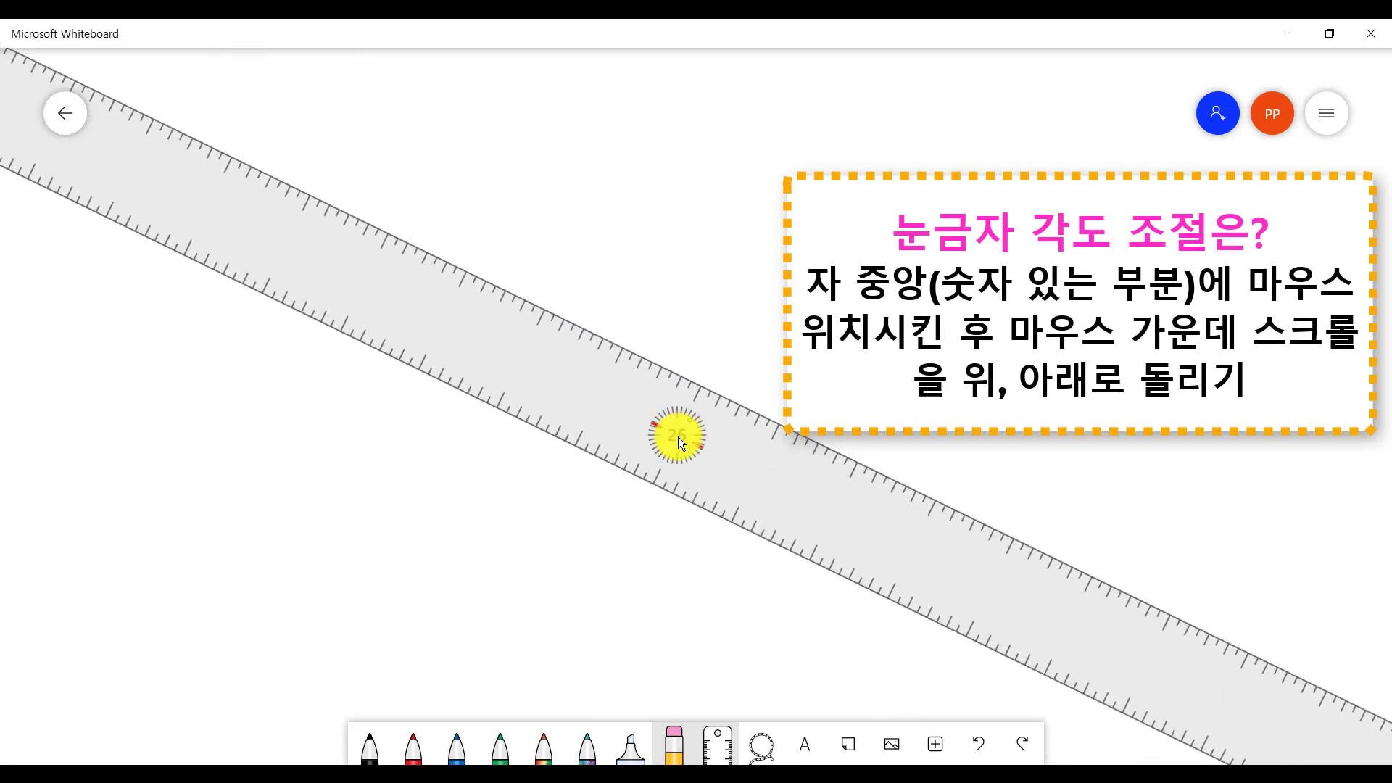
{"action": "scroll", "coordinate": [677, 439], "scroll_direction": "up", "scroll_amount": 20}
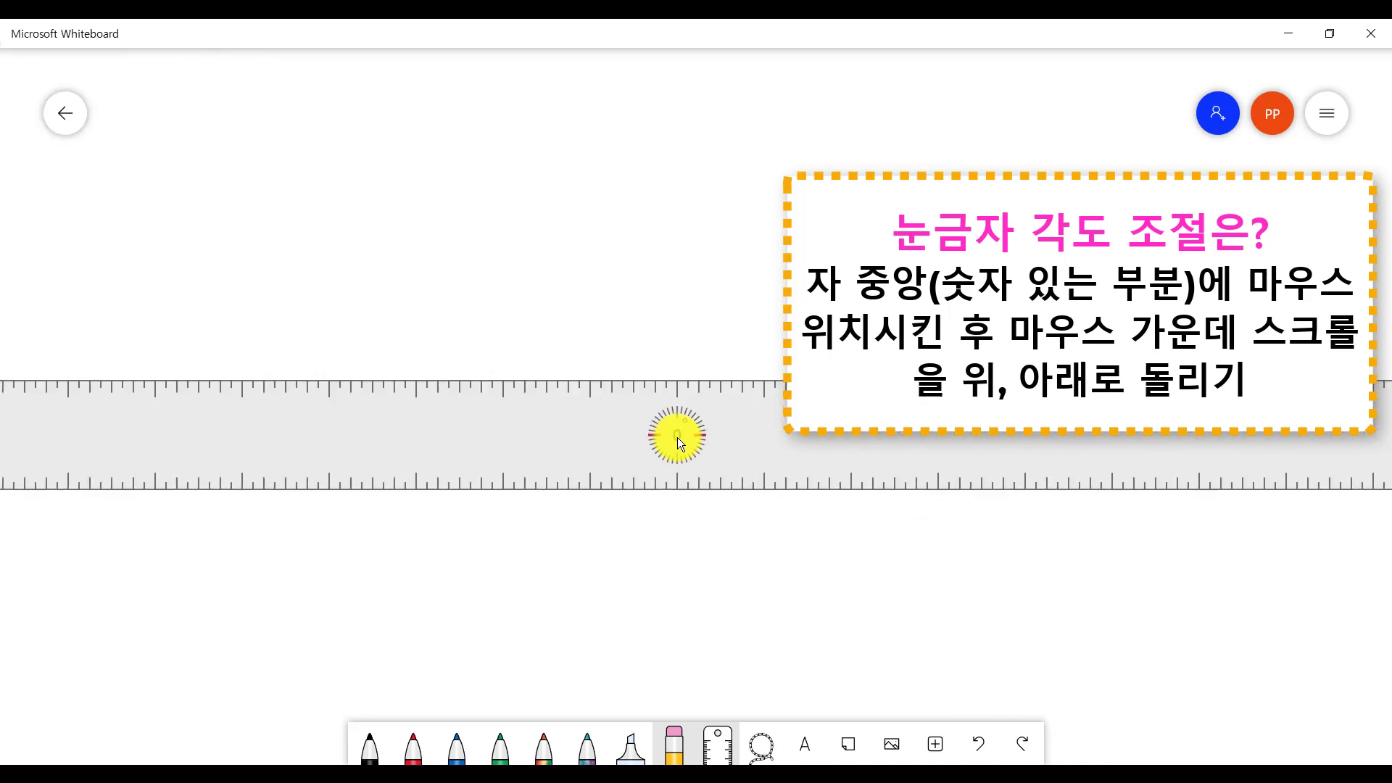
{"action": "left_click_drag", "start_coordinate": [676, 454], "coordinate": [612, 565]}
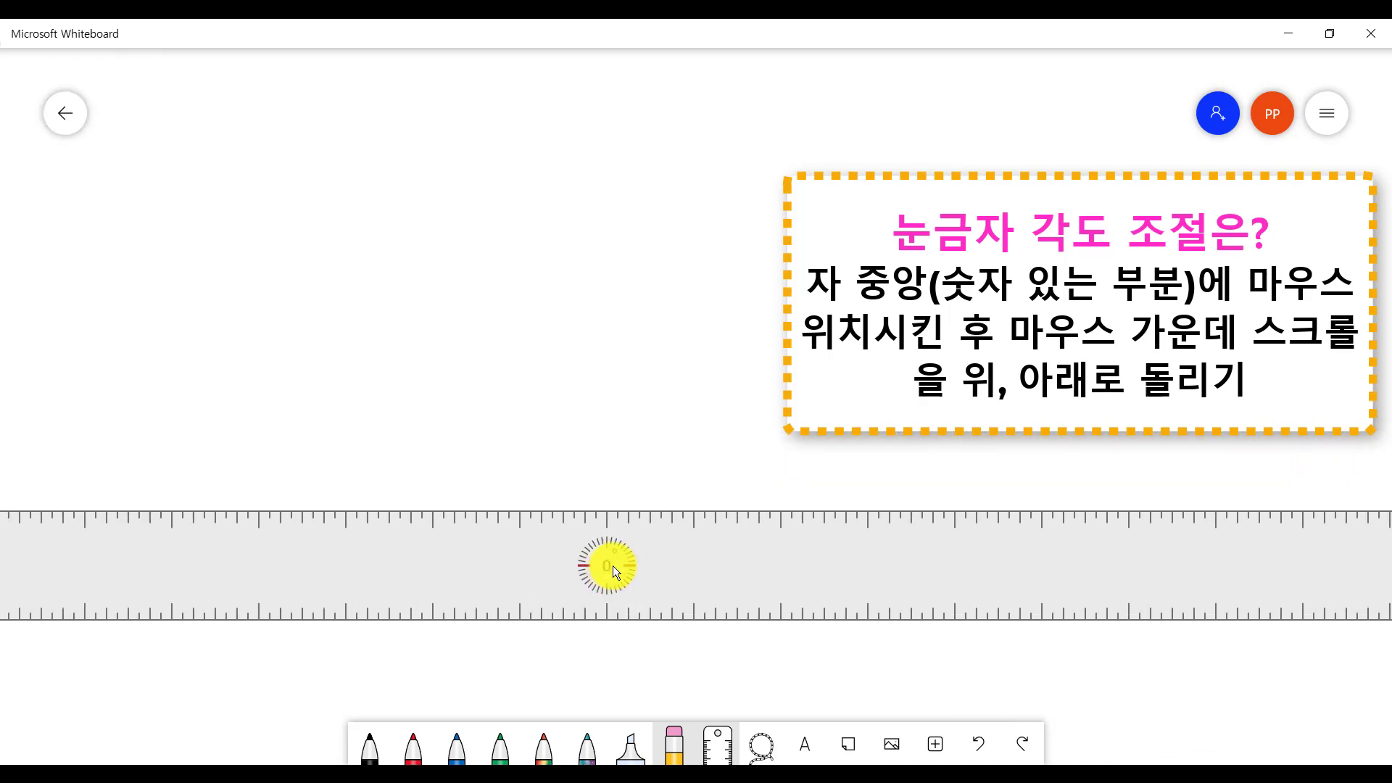
Step: Draw a large black triangle along the ruler, starting with the horizontal base and angling the ruler for each side, and hide the ruler
{"action": "key", "text": "alt+w"}
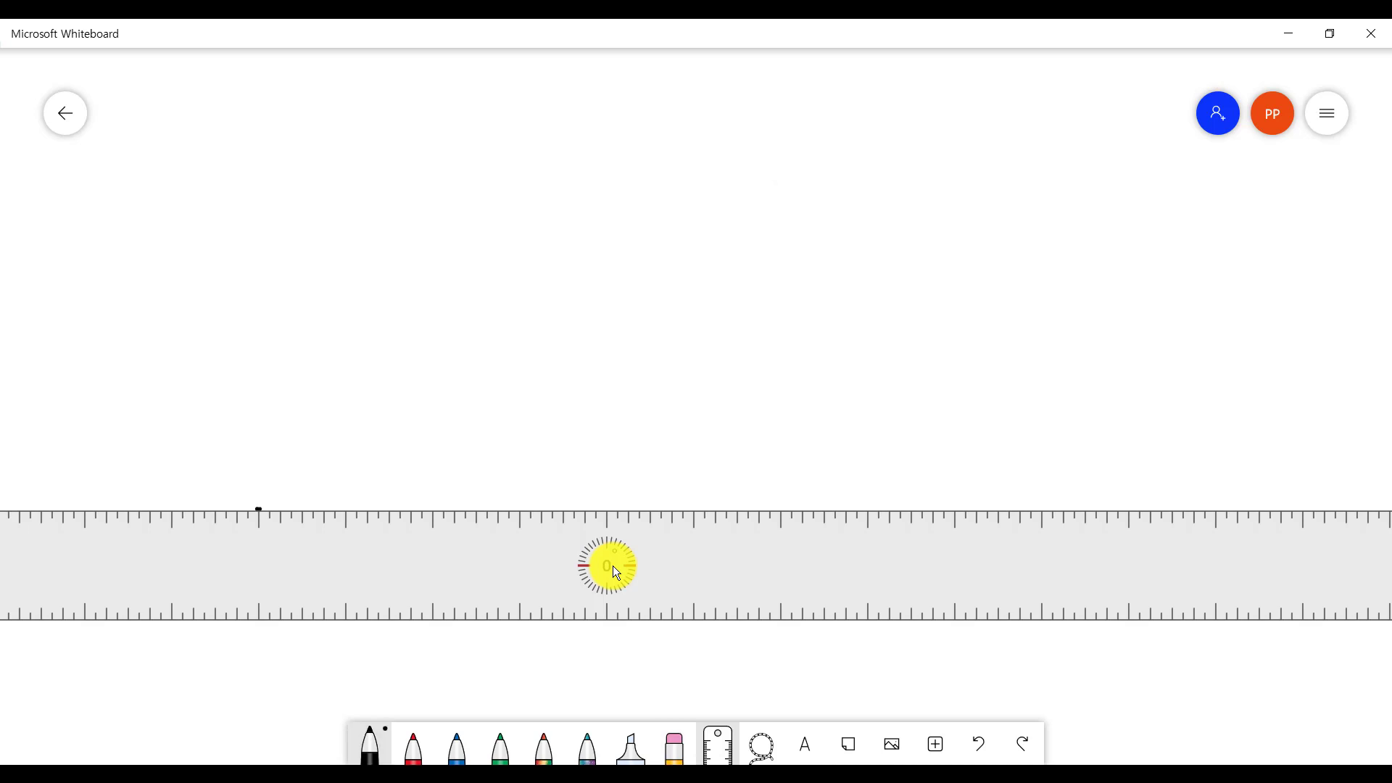
{"action": "left_click_drag", "start_coordinate": [258, 508], "coordinate": [702, 508]}
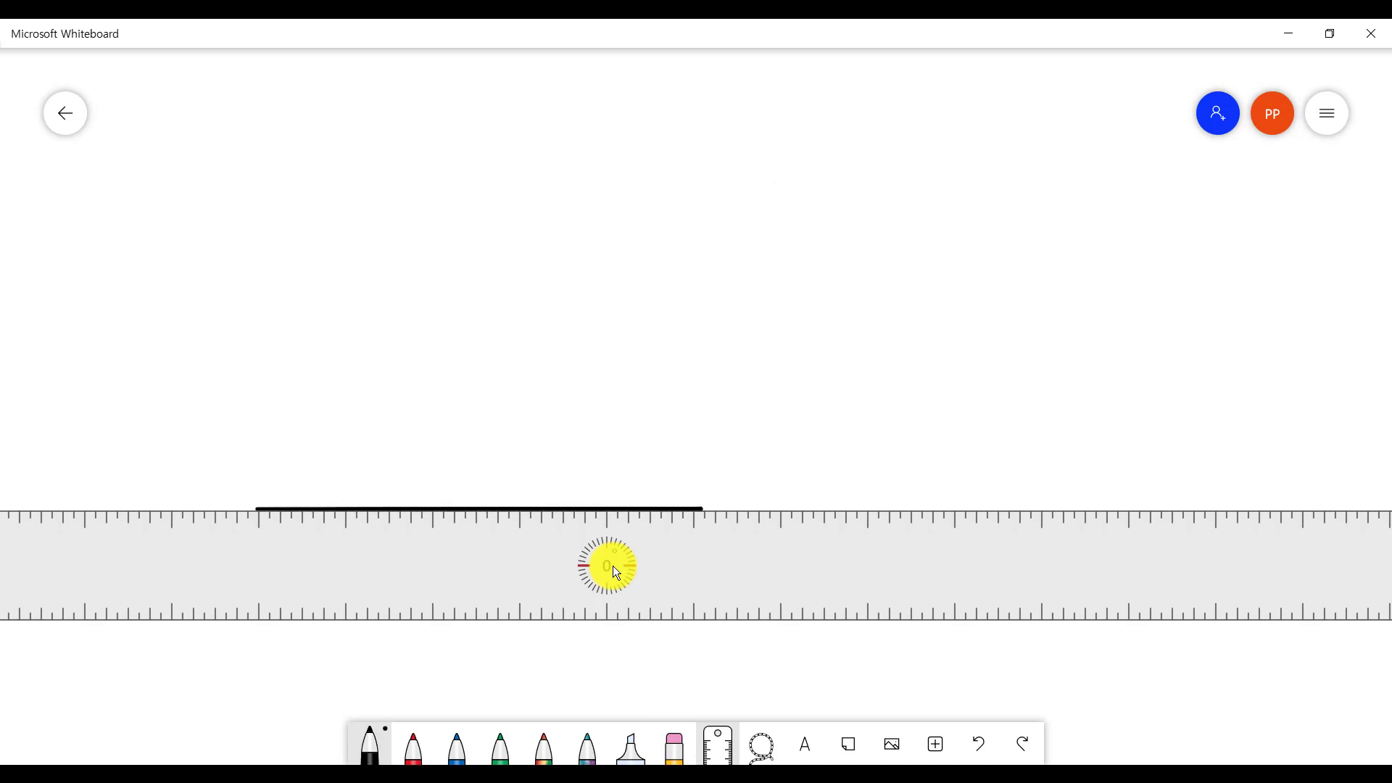
{"action": "scroll", "coordinate": [614, 568], "scroll_direction": "up", "scroll_amount": 12}
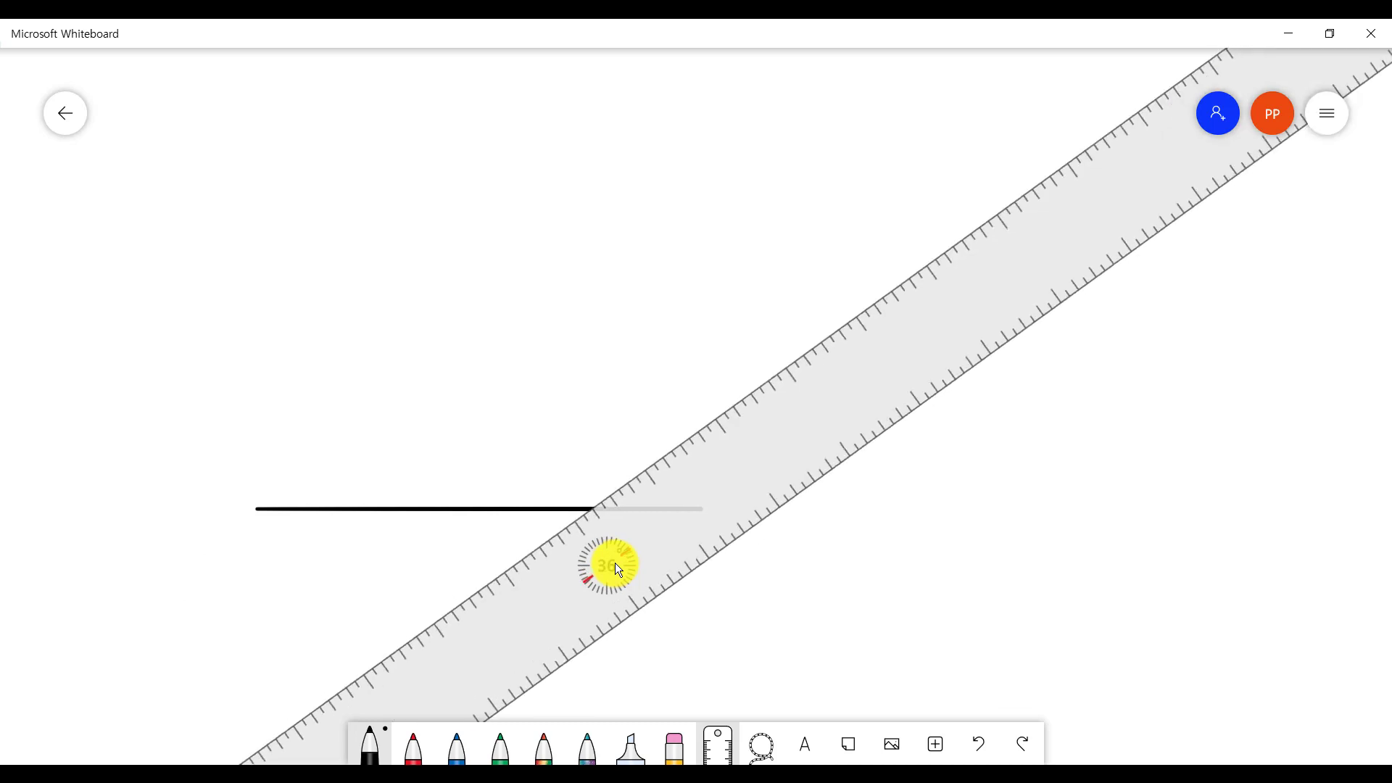
{"action": "scroll", "coordinate": [615, 565], "scroll_direction": "up", "scroll_amount": 2}
{"action": "left_click_drag", "start_coordinate": [628, 585], "coordinate": [546, 240]}
{"action": "scroll", "coordinate": [285, 442], "scroll_direction": "up", "scroll_amount": 6}
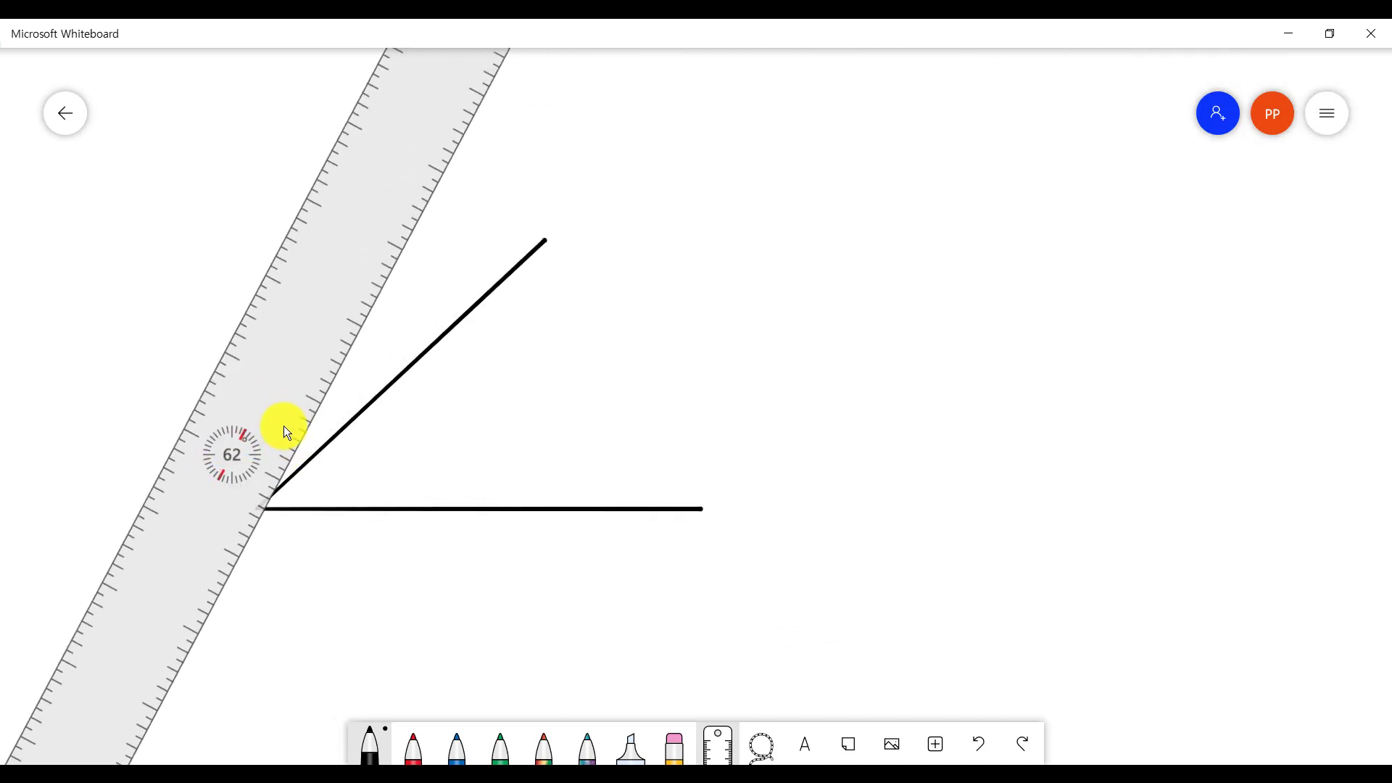
{"action": "scroll", "coordinate": [240, 407], "scroll_direction": "up", "scroll_amount": 20}
{"action": "mouse_move", "coordinate": [270, 450]}
{"action": "left_mouse_down"}
{"action": "mouse_move", "coordinate": [426, 419]}
{"action": "mouse_move", "coordinate": [541, 371]}
{"action": "left_mouse_up"}
{"action": "left_click_drag", "start_coordinate": [544, 240], "coordinate": [699, 509]}
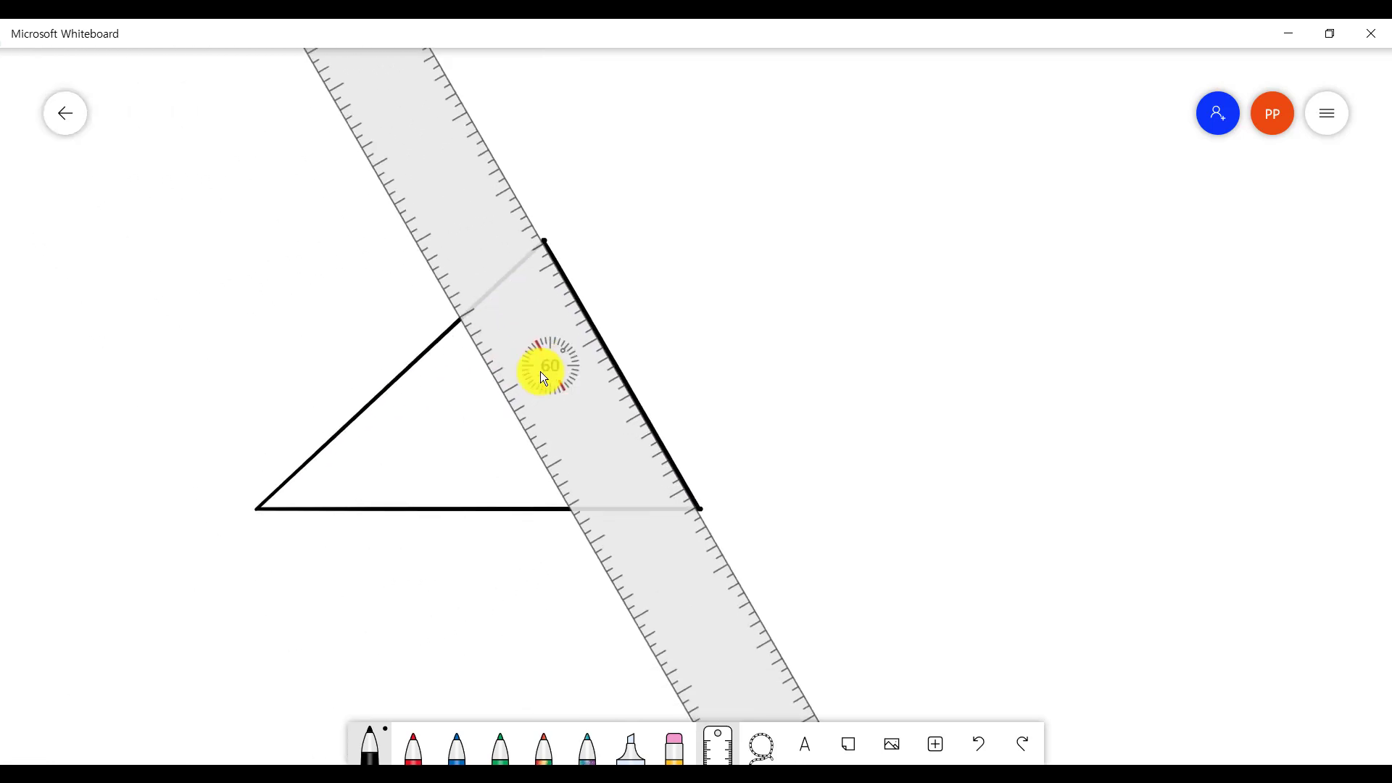
{"action": "left_click", "coordinate": [724, 748]}
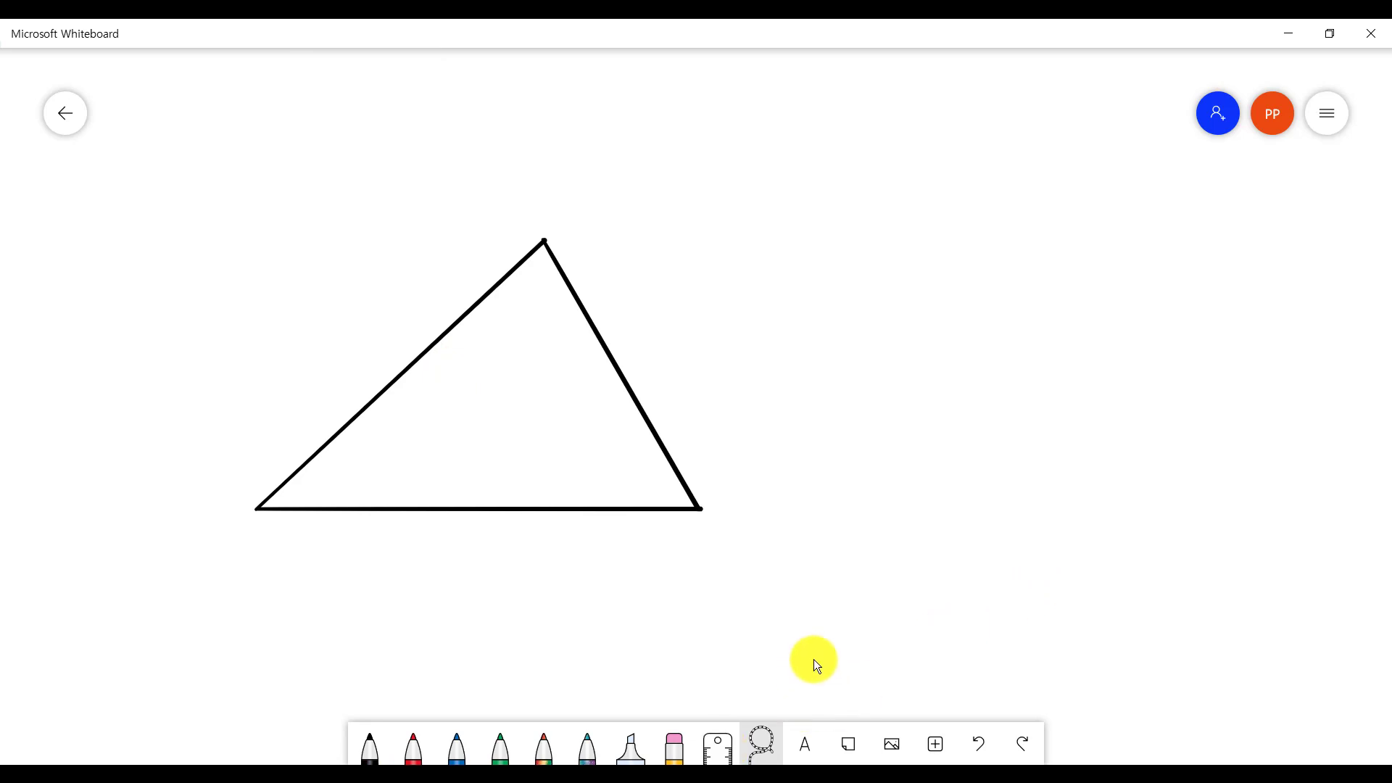
Step: Turn on the ink-to-shape conversion (잉크를 셰이프로 변환) and close the settings
{"action": "left_click", "coordinate": [1319, 124]}
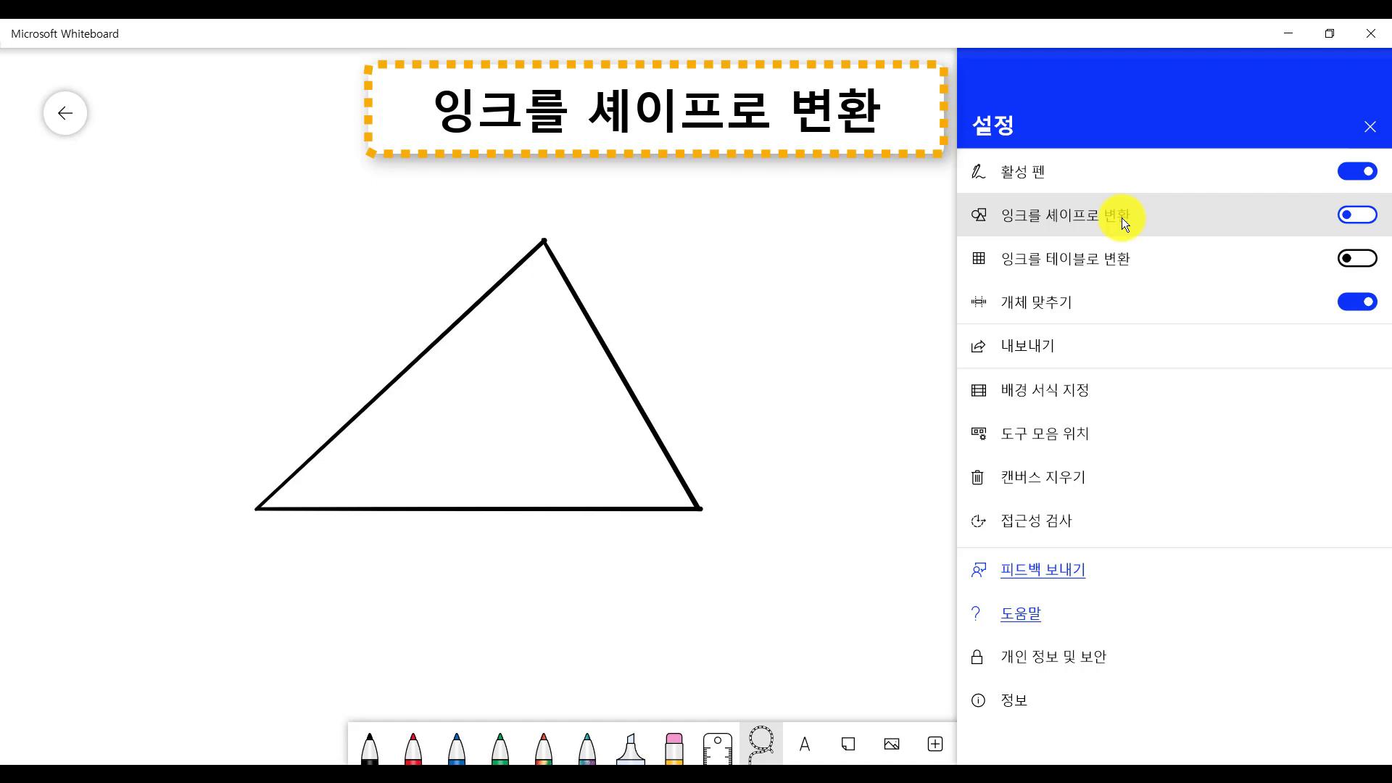
{"action": "left_click", "coordinate": [1356, 216]}
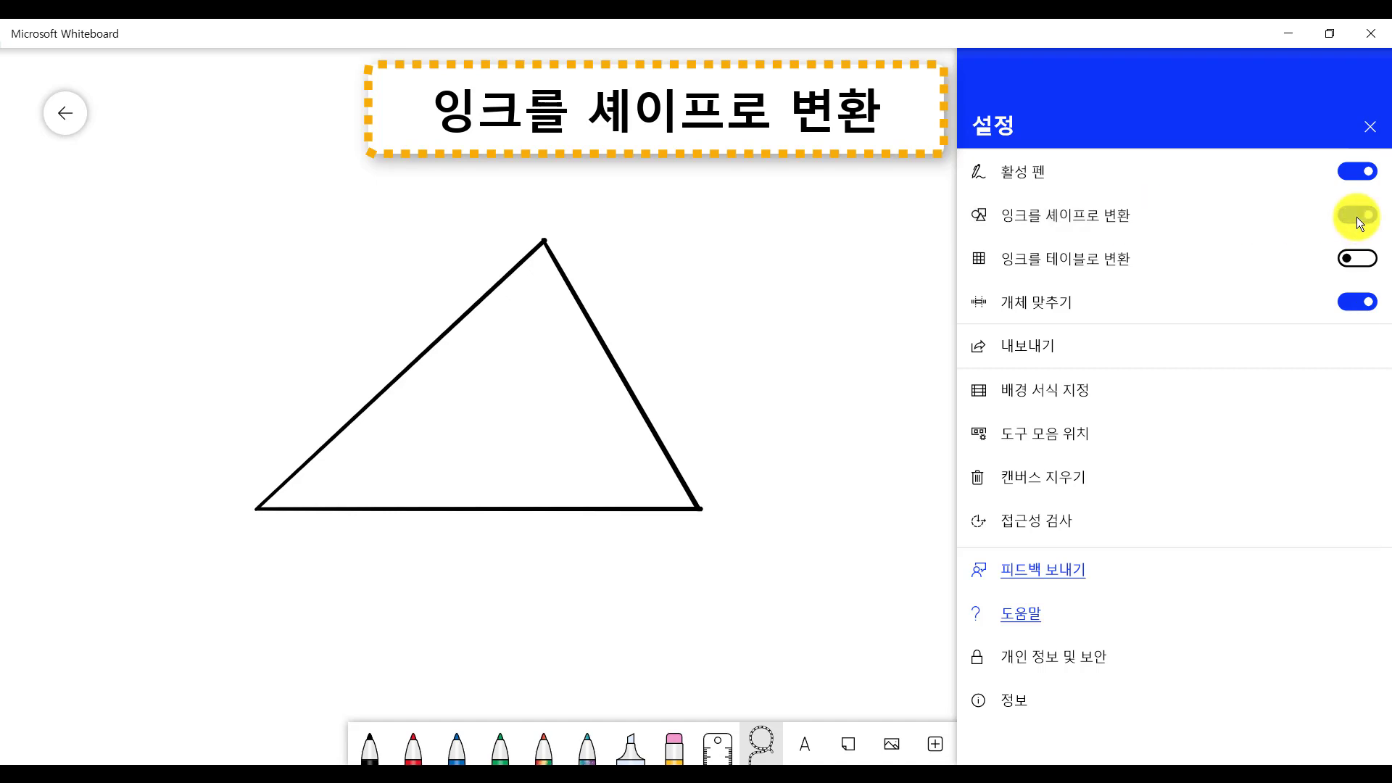
{"action": "left_click", "coordinate": [888, 551]}
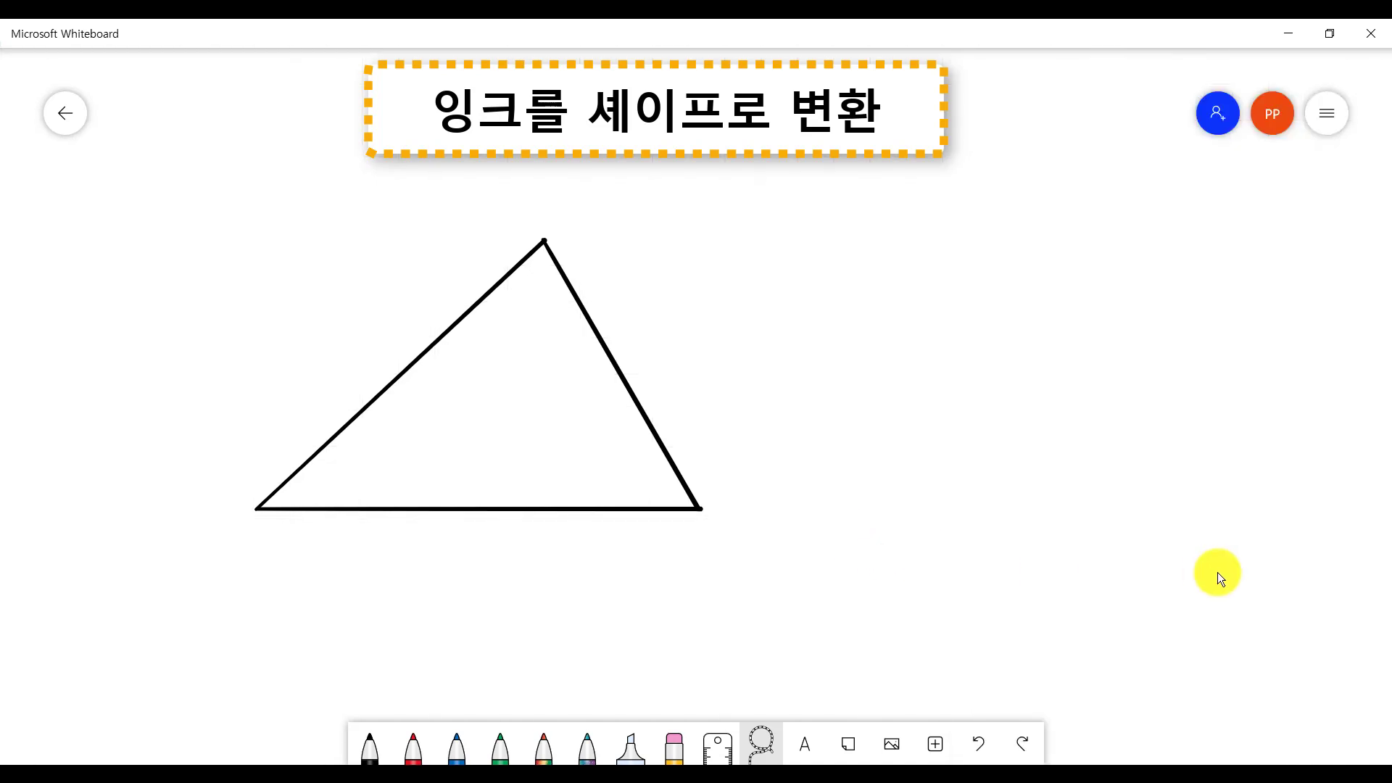
Step: Draw a small triangle, square, circle, hexagon and diamond beside the large triangle with the black pen
{"action": "left_click", "coordinate": [369, 743]}
{"action": "mouse_move", "coordinate": [865, 294]}
{"action": "left_mouse_down"}
{"action": "mouse_move", "coordinate": [771, 413]}
{"action": "mouse_move", "coordinate": [923, 389]}
{"action": "mouse_move", "coordinate": [865, 293]}
{"action": "left_mouse_up"}
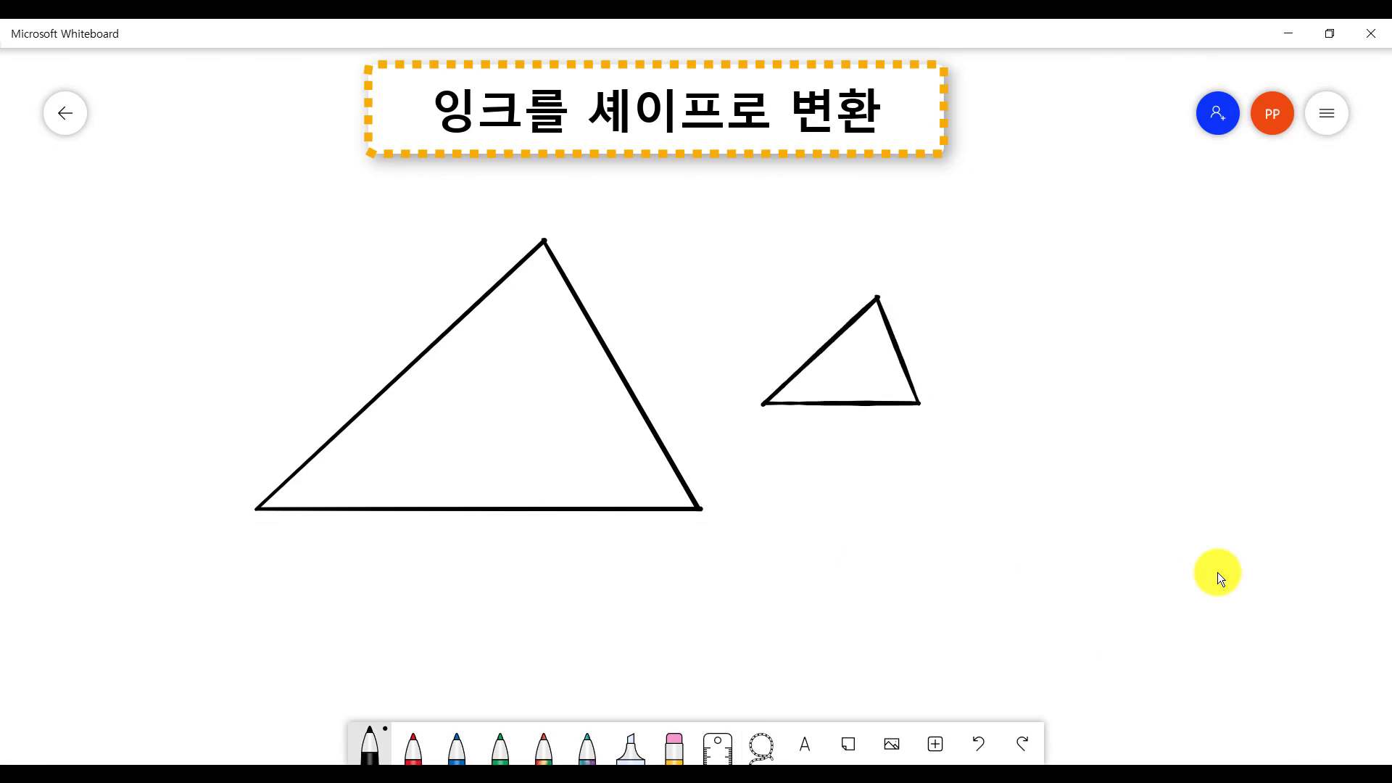
{"action": "mouse_move", "coordinate": [822, 558]}
{"action": "left_mouse_down"}
{"action": "mouse_move", "coordinate": [821, 457]}
{"action": "mouse_move", "coordinate": [917, 535]}
{"action": "mouse_move", "coordinate": [826, 550]}
{"action": "left_mouse_up"}
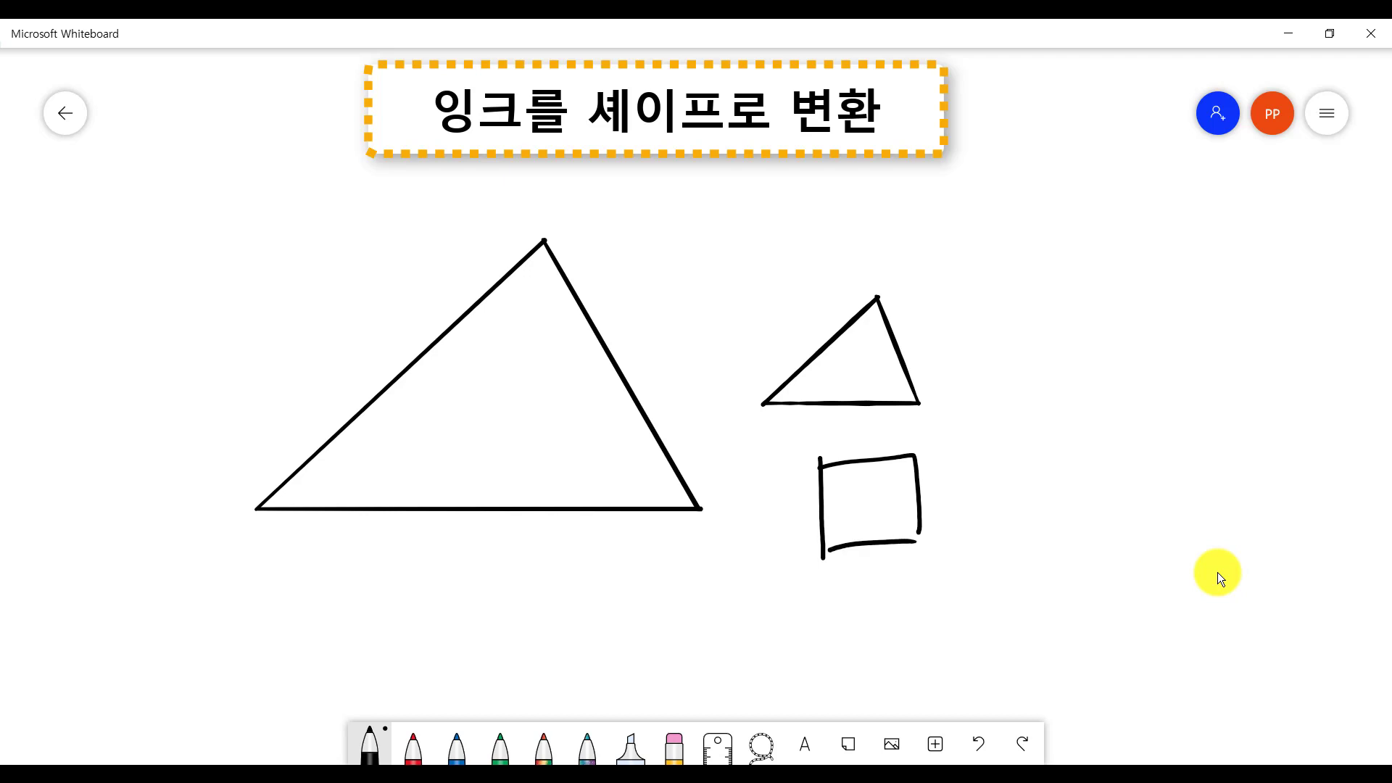
{"action": "mouse_move", "coordinate": [1020, 490]}
{"action": "left_mouse_down"}
{"action": "mouse_move", "coordinate": [992, 487]}
{"action": "mouse_move", "coordinate": [1042, 490]}
{"action": "left_mouse_up"}
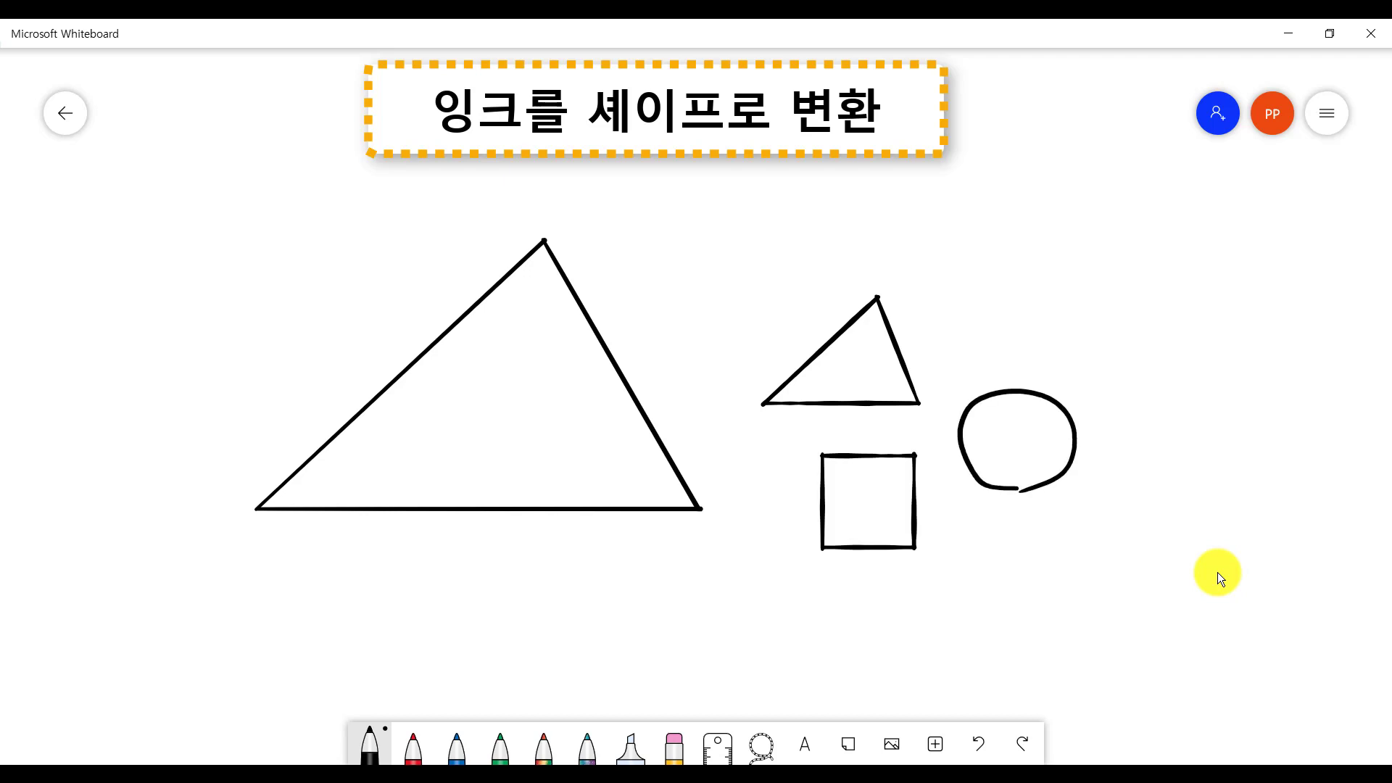
{"action": "left_click_drag", "start_coordinate": [975, 238], "coordinate": [946, 290]}
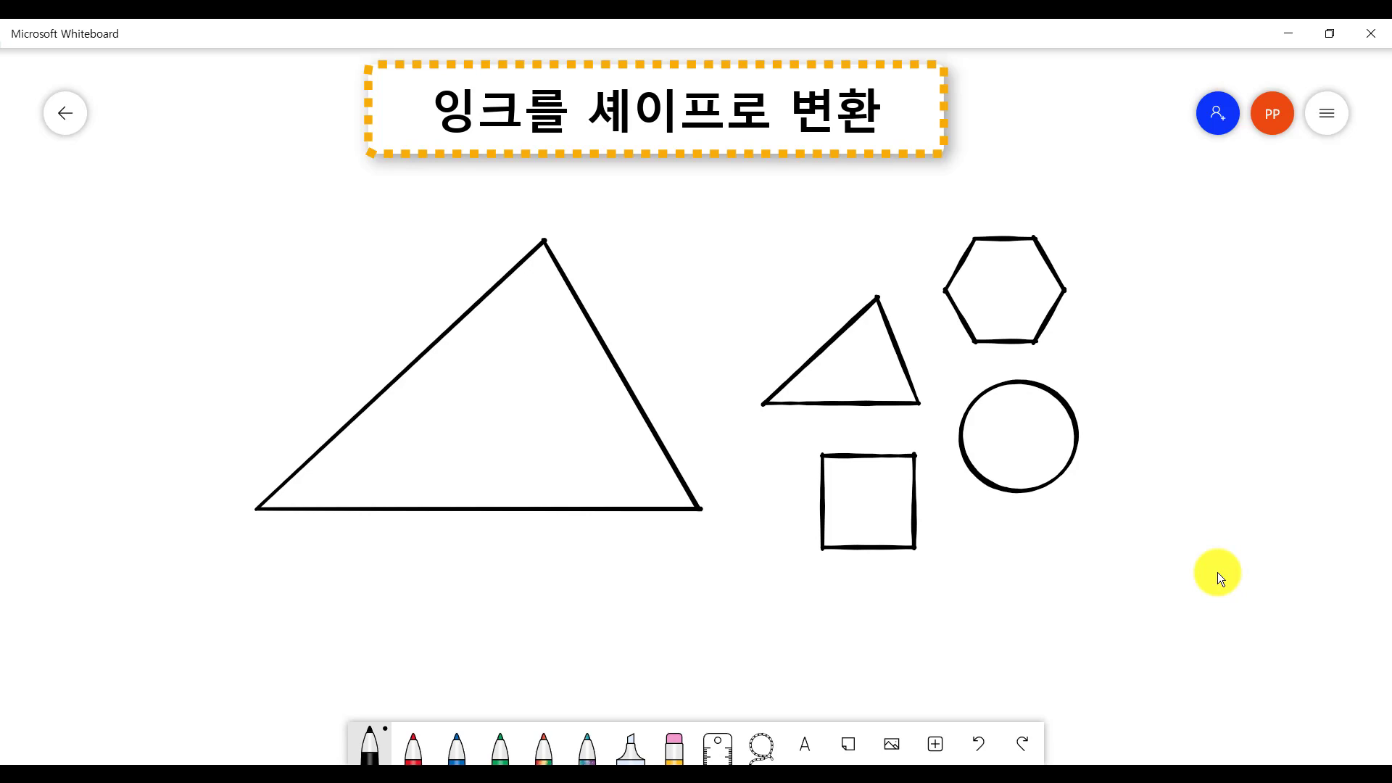
{"action": "left_click_drag", "start_coordinate": [815, 167], "coordinate": [813, 169]}
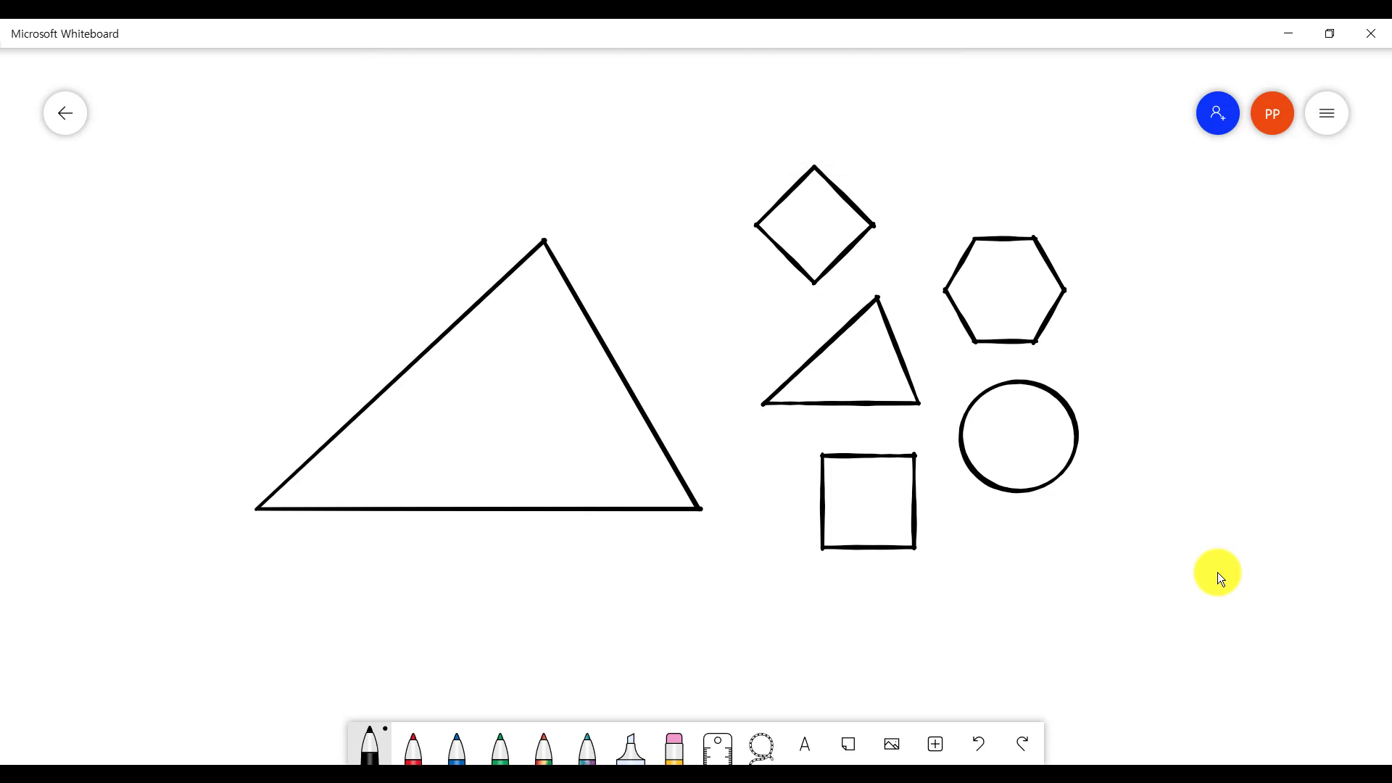
Step: Lasso the small square and move it to the right of the hexagon and circle
{"action": "left_click", "coordinate": [761, 747]}
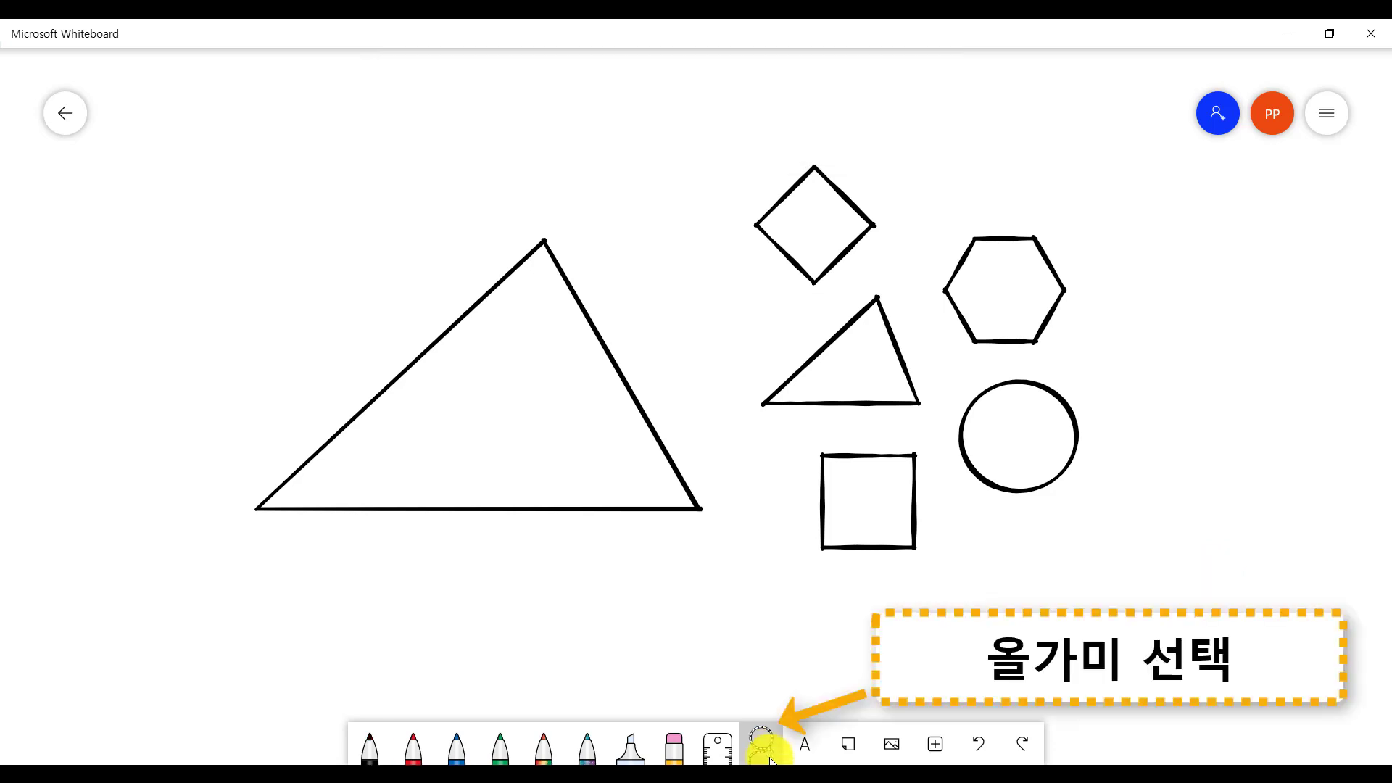
{"action": "mouse_move", "coordinate": [815, 611]}
{"action": "left_mouse_down"}
{"action": "mouse_move", "coordinate": [761, 570]}
{"action": "mouse_move", "coordinate": [721, 468]}
{"action": "mouse_move", "coordinate": [818, 418]}
{"action": "mouse_move", "coordinate": [895, 456]}
{"action": "mouse_move", "coordinate": [910, 523]}
{"action": "mouse_move", "coordinate": [879, 598]}
{"action": "mouse_move", "coordinate": [820, 611]}
{"action": "left_mouse_up"}
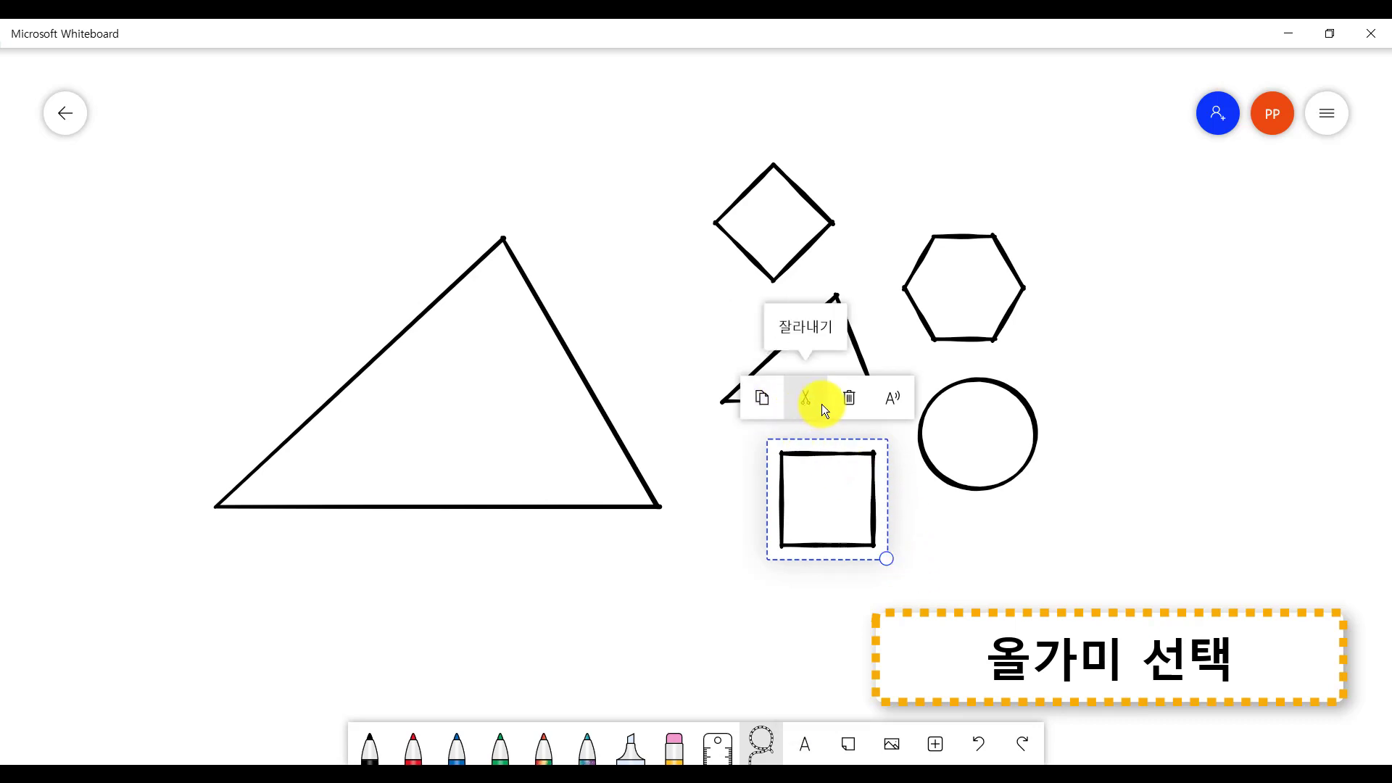
{"action": "mouse_move", "coordinate": [868, 521]}
{"action": "left_mouse_down"}
{"action": "mouse_move", "coordinate": [1049, 501]}
{"action": "mouse_move", "coordinate": [1205, 349]}
{"action": "mouse_move", "coordinate": [1146, 364]}
{"action": "mouse_move", "coordinate": [1149, 377]}
{"action": "left_mouse_up"}
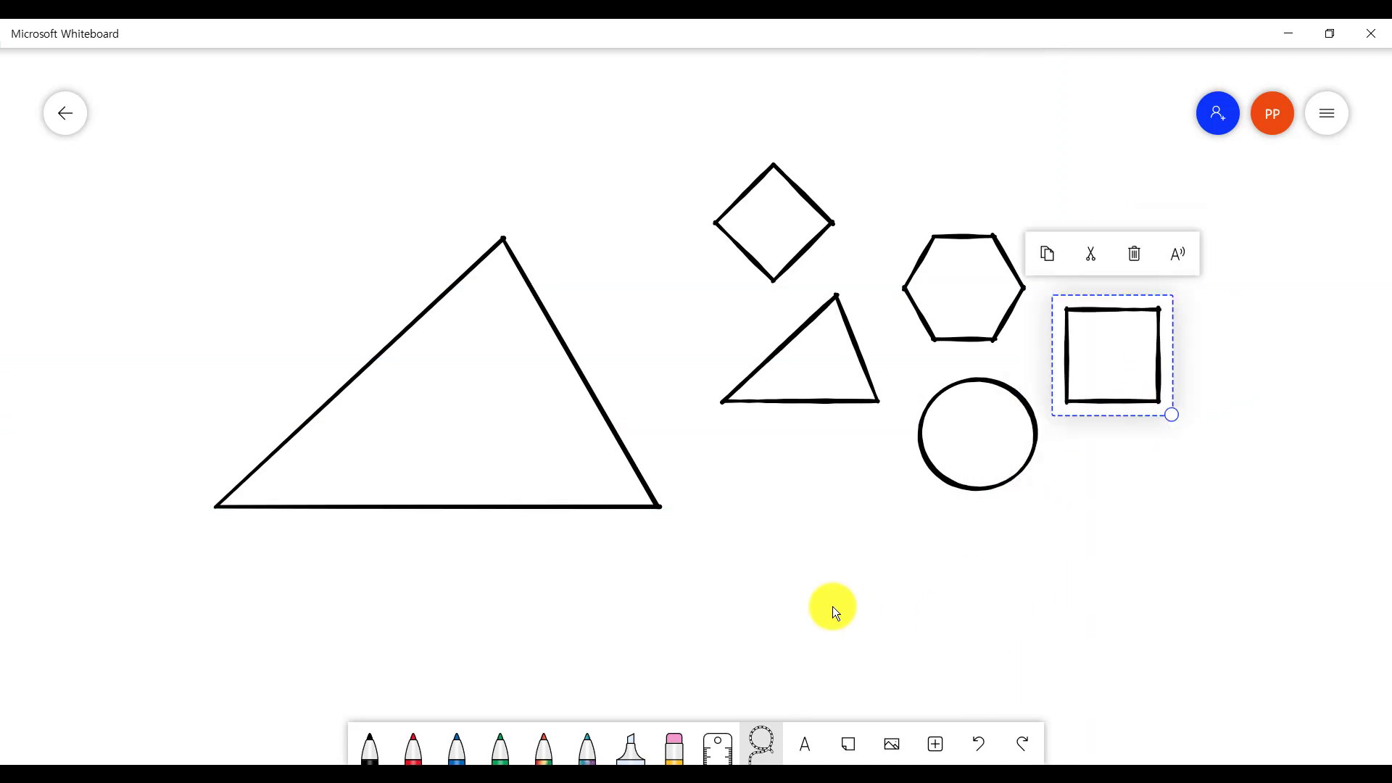
Step: Handwrite "Hello" with the black pen in the empty area below the shapes
{"action": "left_click", "coordinate": [362, 747]}
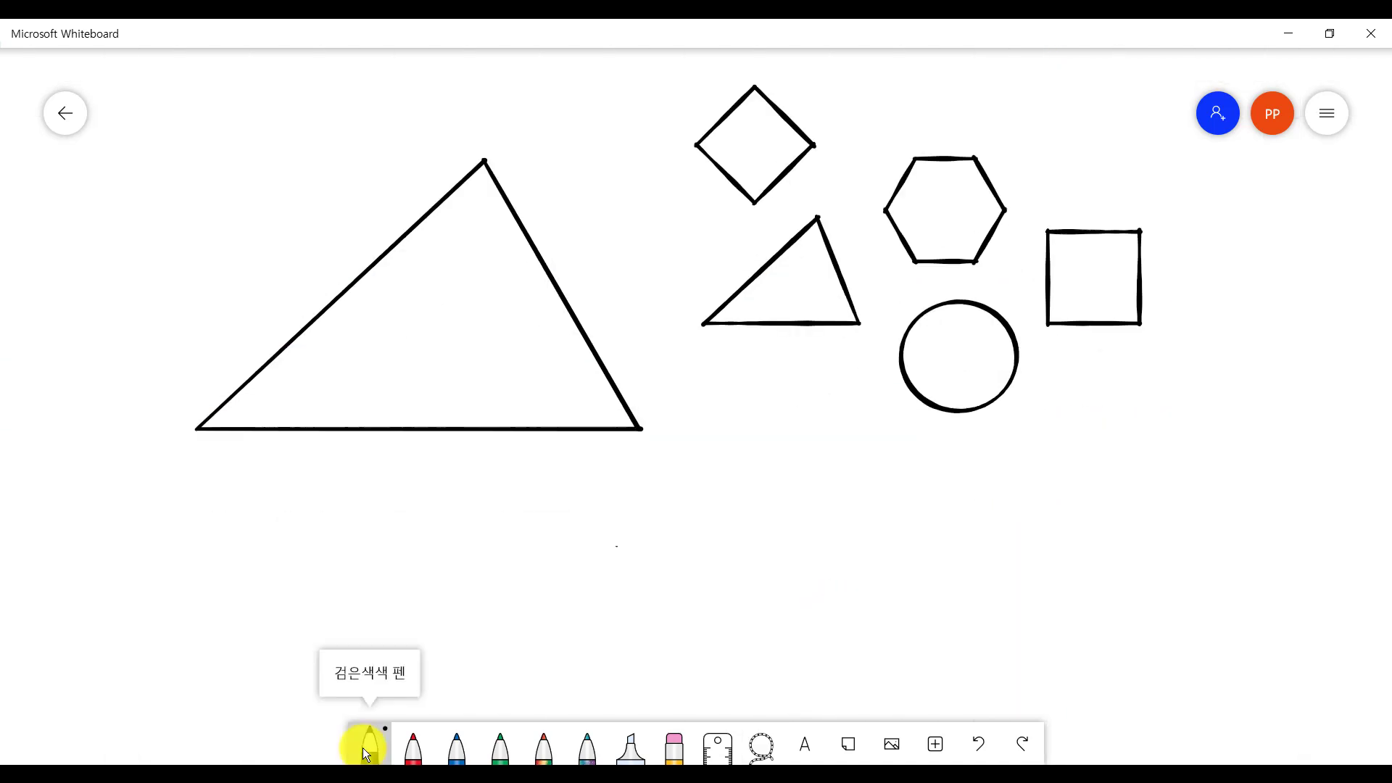
{"action": "left_click_drag", "start_coordinate": [578, 509], "coordinate": [566, 578]}
{"action": "mouse_move", "coordinate": [574, 546]}
{"action": "left_mouse_down"}
{"action": "mouse_move", "coordinate": [610, 526]}
{"action": "mouse_move", "coordinate": [600, 578]}
{"action": "left_mouse_up"}
{"action": "left_click_drag", "start_coordinate": [618, 556], "coordinate": [652, 570]}
{"action": "left_click_drag", "start_coordinate": [682, 505], "coordinate": [675, 571]}
{"action": "left_click_drag", "start_coordinate": [717, 508], "coordinate": [710, 564]}
{"action": "left_click_drag", "start_coordinate": [749, 521], "coordinate": [752, 522]}
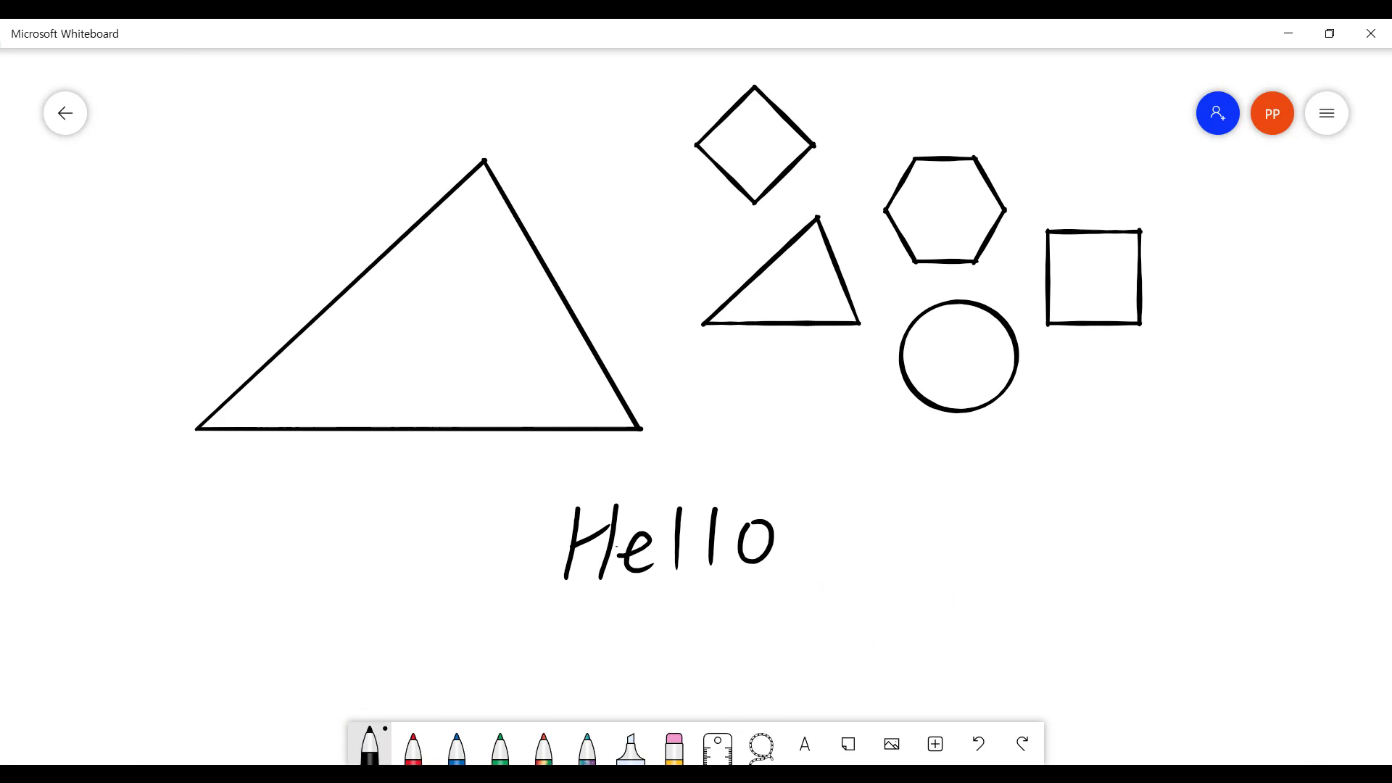
Step: Lasso the handwritten "Hello", recolour it blue, and paste a copy of it below the circle and square
{"action": "left_click", "coordinate": [761, 743]}
{"action": "mouse_move", "coordinate": [638, 649]}
{"action": "left_mouse_down"}
{"action": "mouse_move", "coordinate": [559, 479]}
{"action": "mouse_move", "coordinate": [754, 638]}
{"action": "mouse_move", "coordinate": [728, 645]}
{"action": "left_mouse_up"}
{"action": "left_click", "coordinate": [604, 430]}
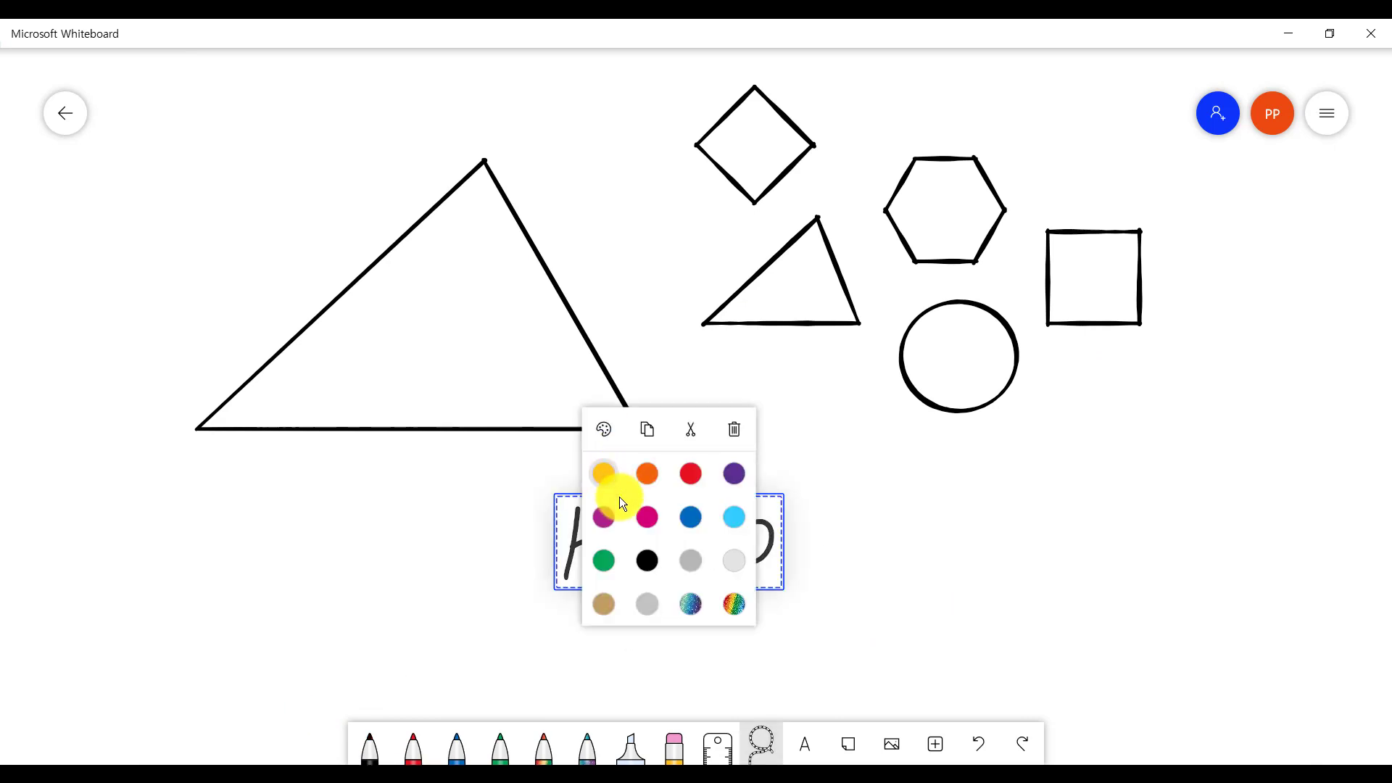
{"action": "left_click", "coordinate": [692, 518]}
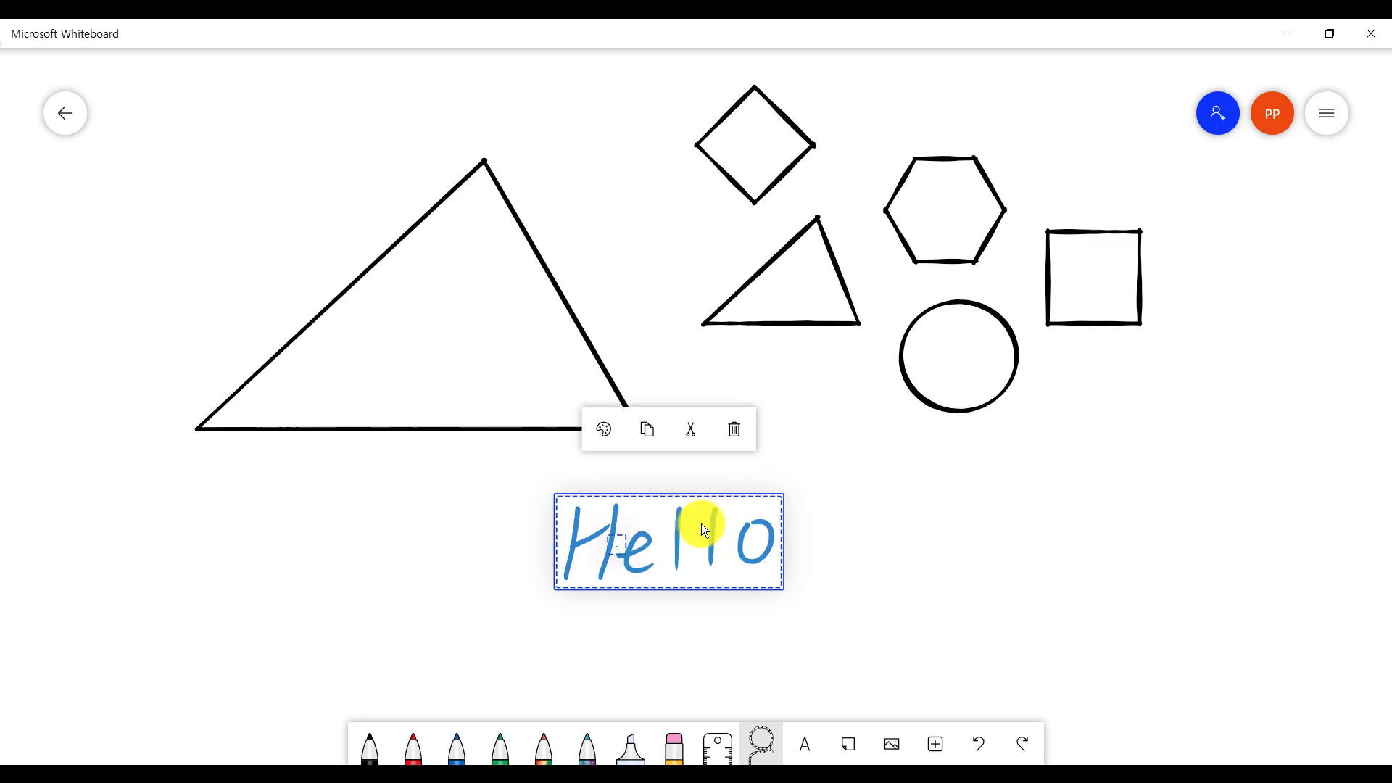
{"action": "right_click", "coordinate": [991, 466]}
{"action": "left_click", "coordinate": [884, 417]}
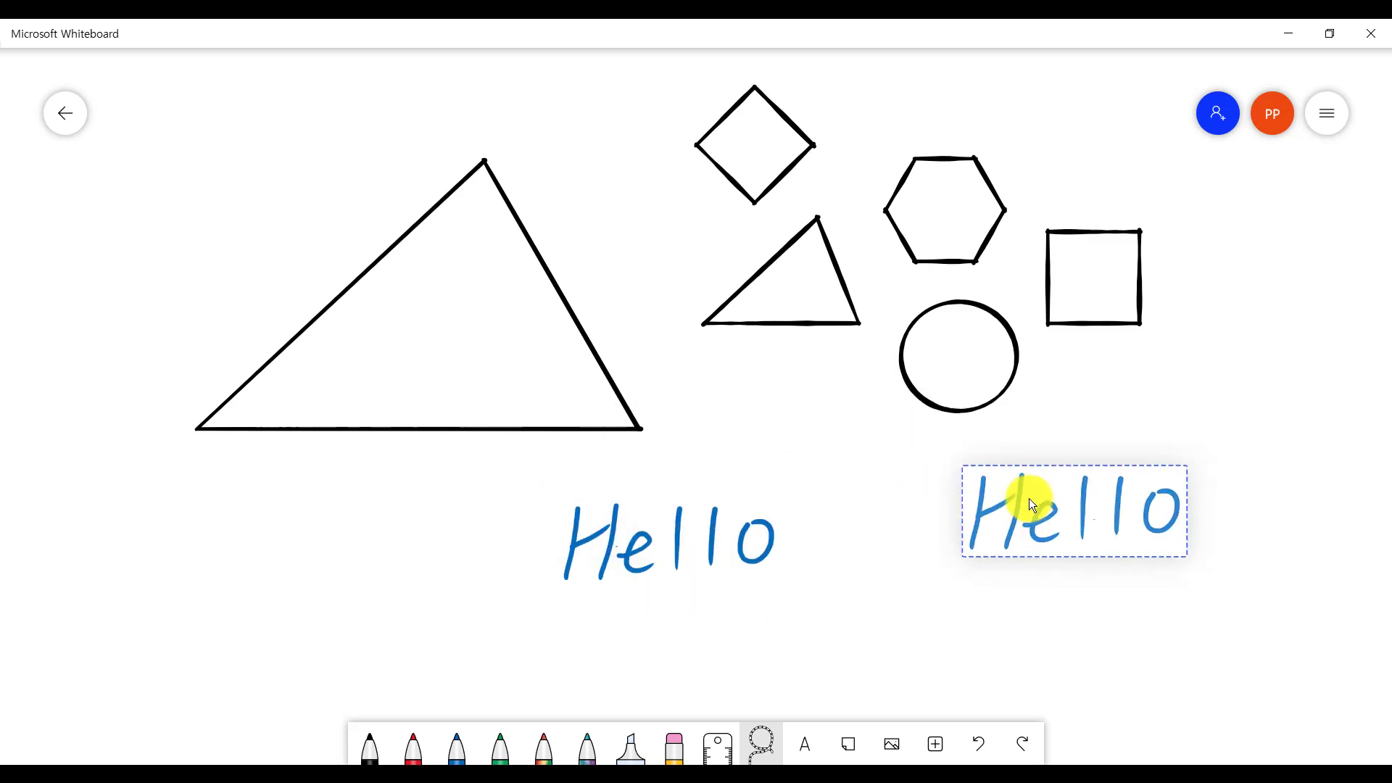
Step: Add a text box reading "Hello!", enlarged and positioned below the large triangle
{"action": "left_click", "coordinate": [805, 743]}
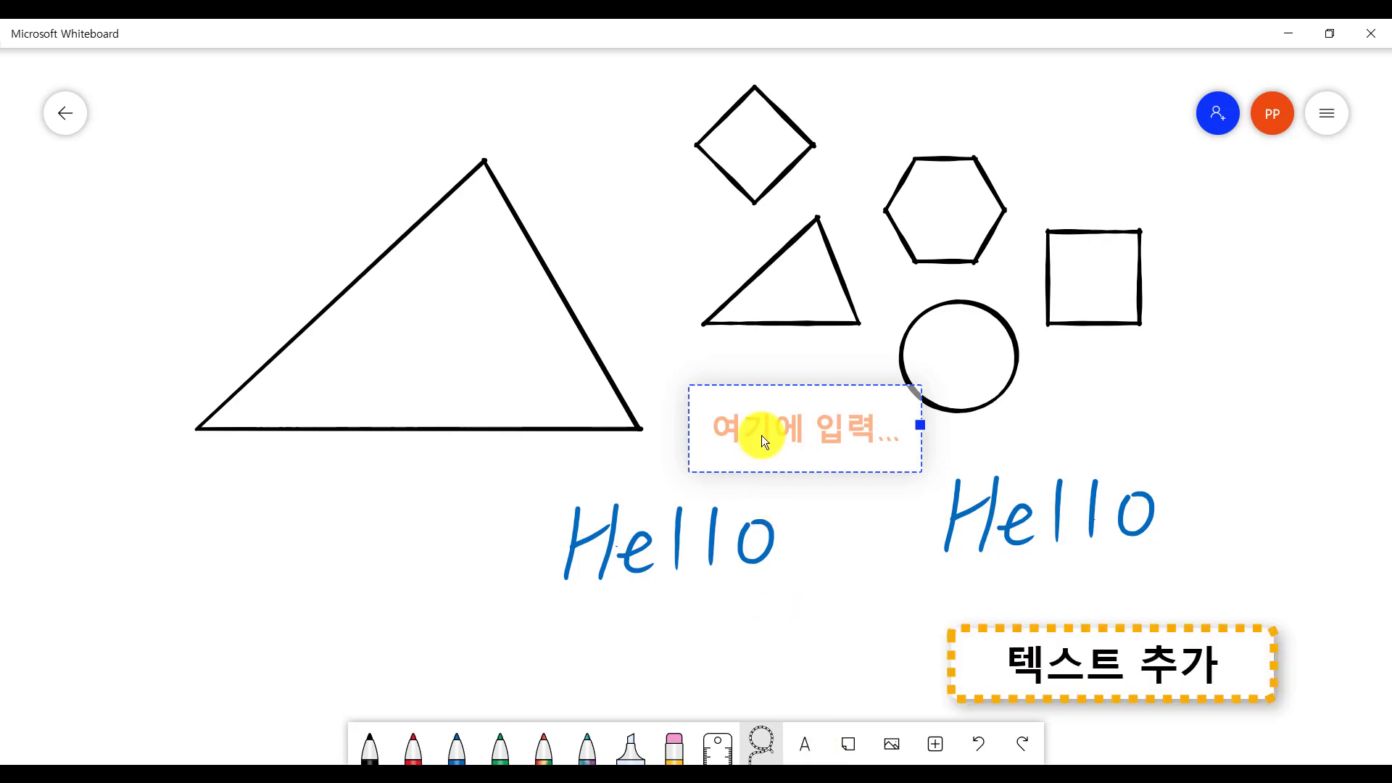
{"action": "type", "text": "Hello!"}
{"action": "left_click", "coordinate": [865, 433]}
{"action": "left_click", "coordinate": [786, 424]}
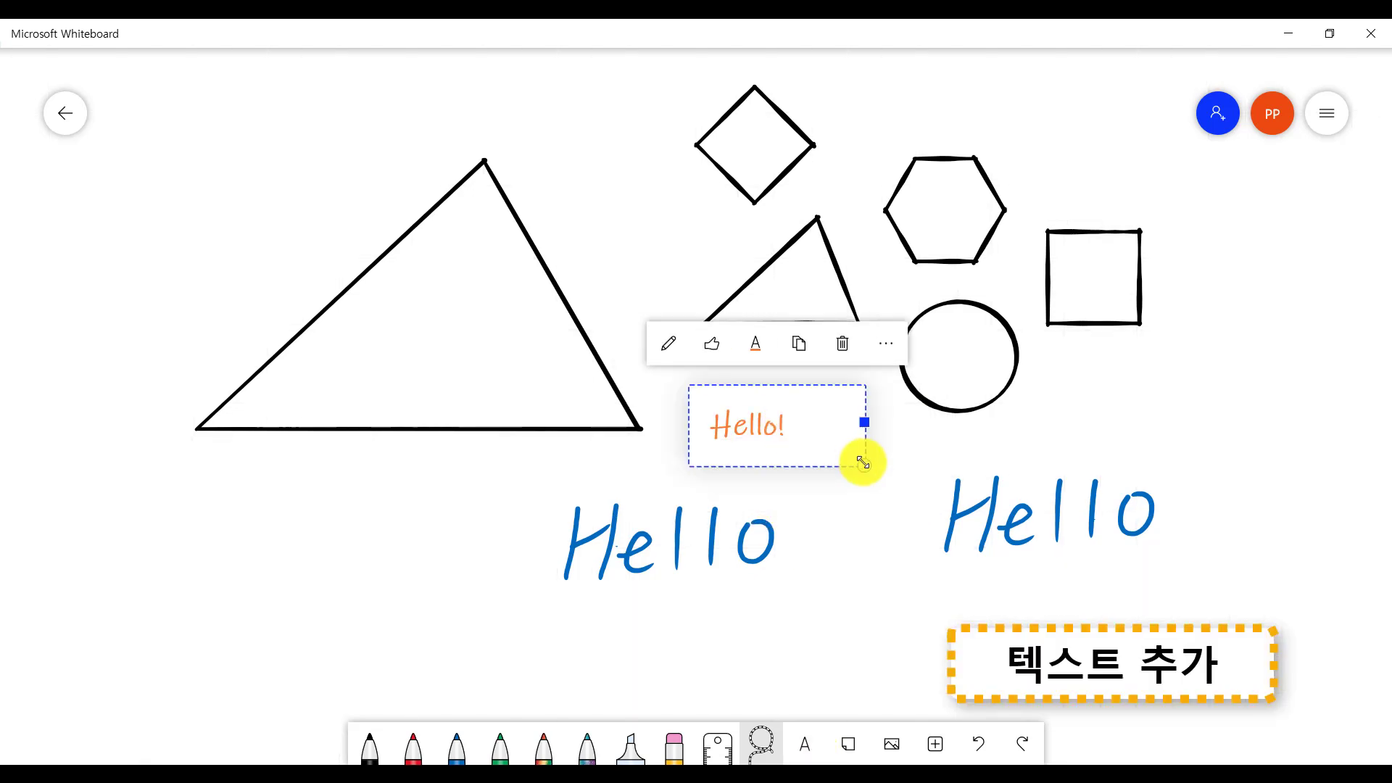
{"action": "left_click_drag", "start_coordinate": [863, 462], "coordinate": [920, 495]}
{"action": "left_click_drag", "start_coordinate": [811, 416], "coordinate": [377, 556]}
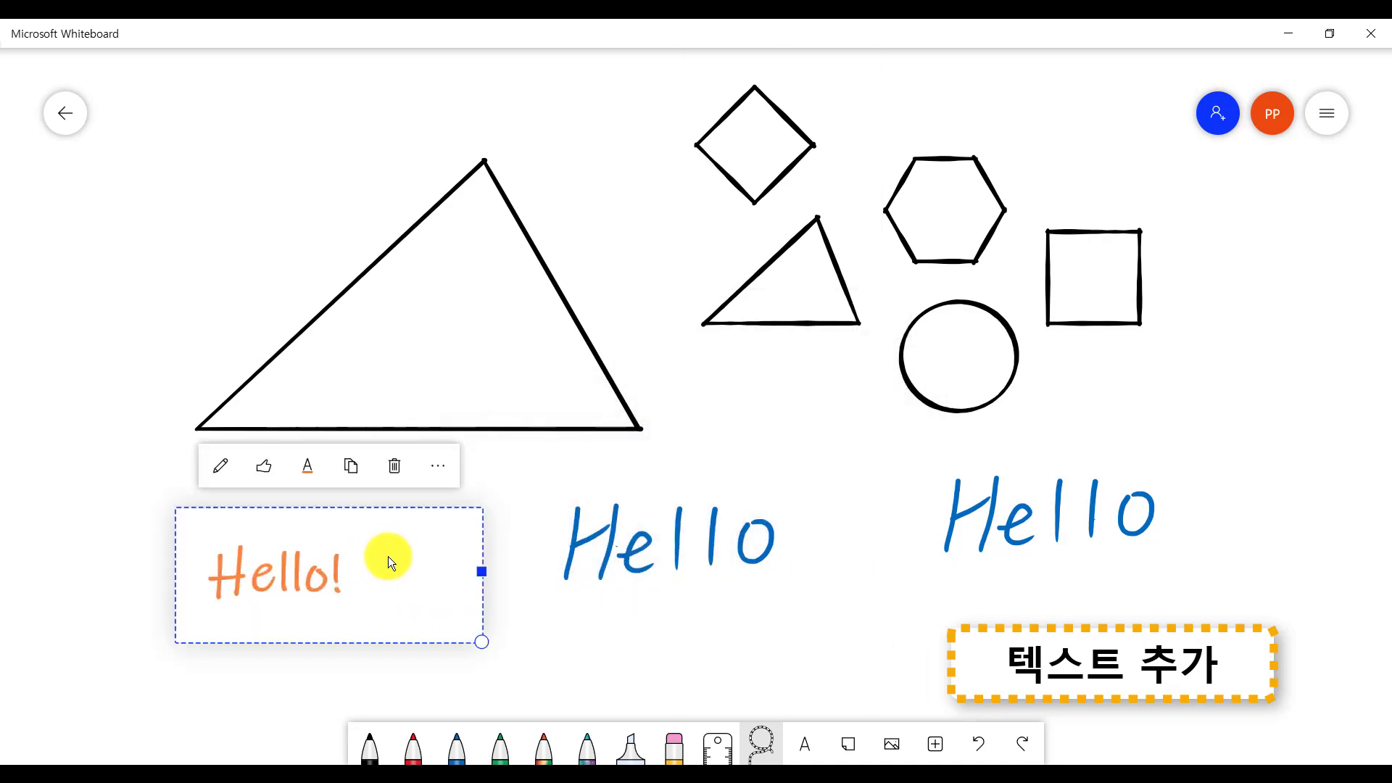
Step: Recolour the "Hello!" text box light blue, then shrink it and tilt it so the text slants upward
{"action": "left_click", "coordinate": [308, 466]}
{"action": "left_click", "coordinate": [259, 550]}
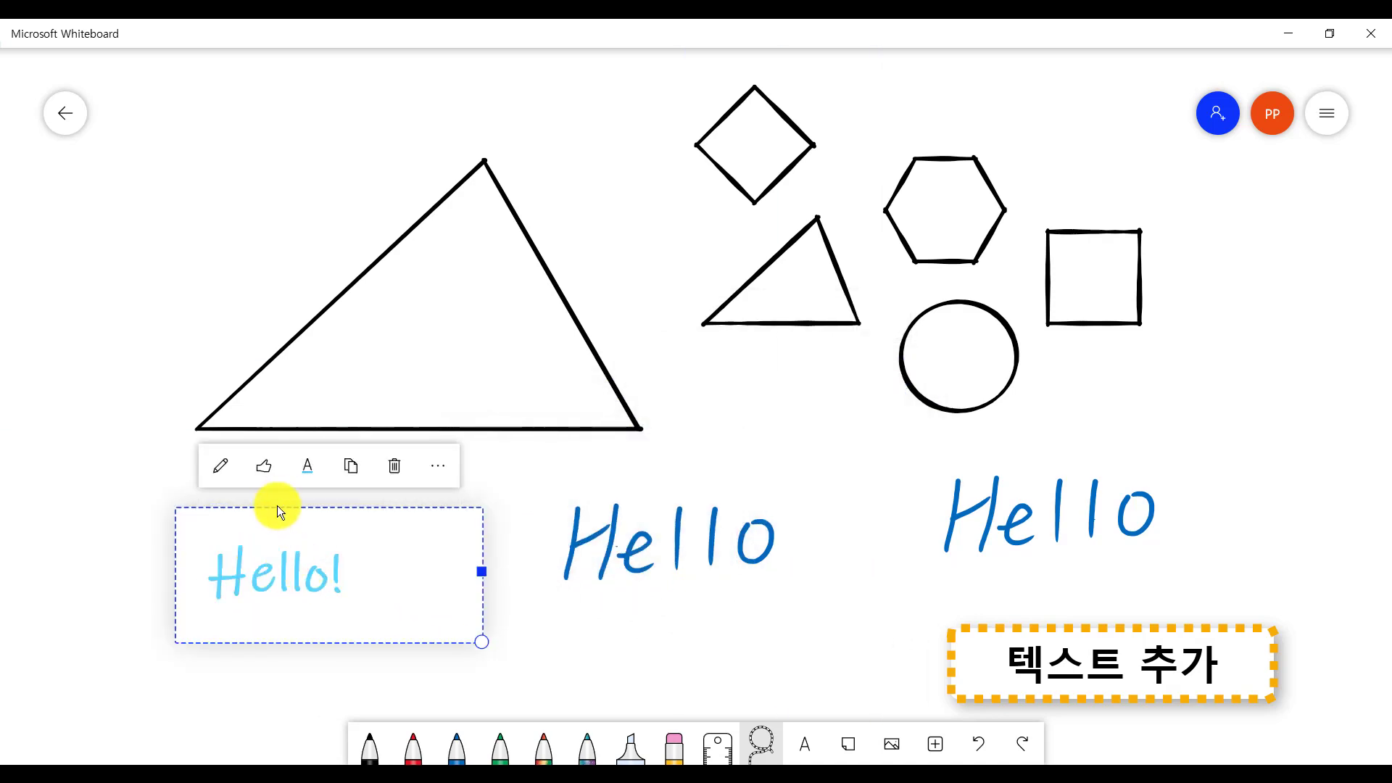
{"action": "left_click_drag", "start_coordinate": [481, 641], "coordinate": [342, 552]}
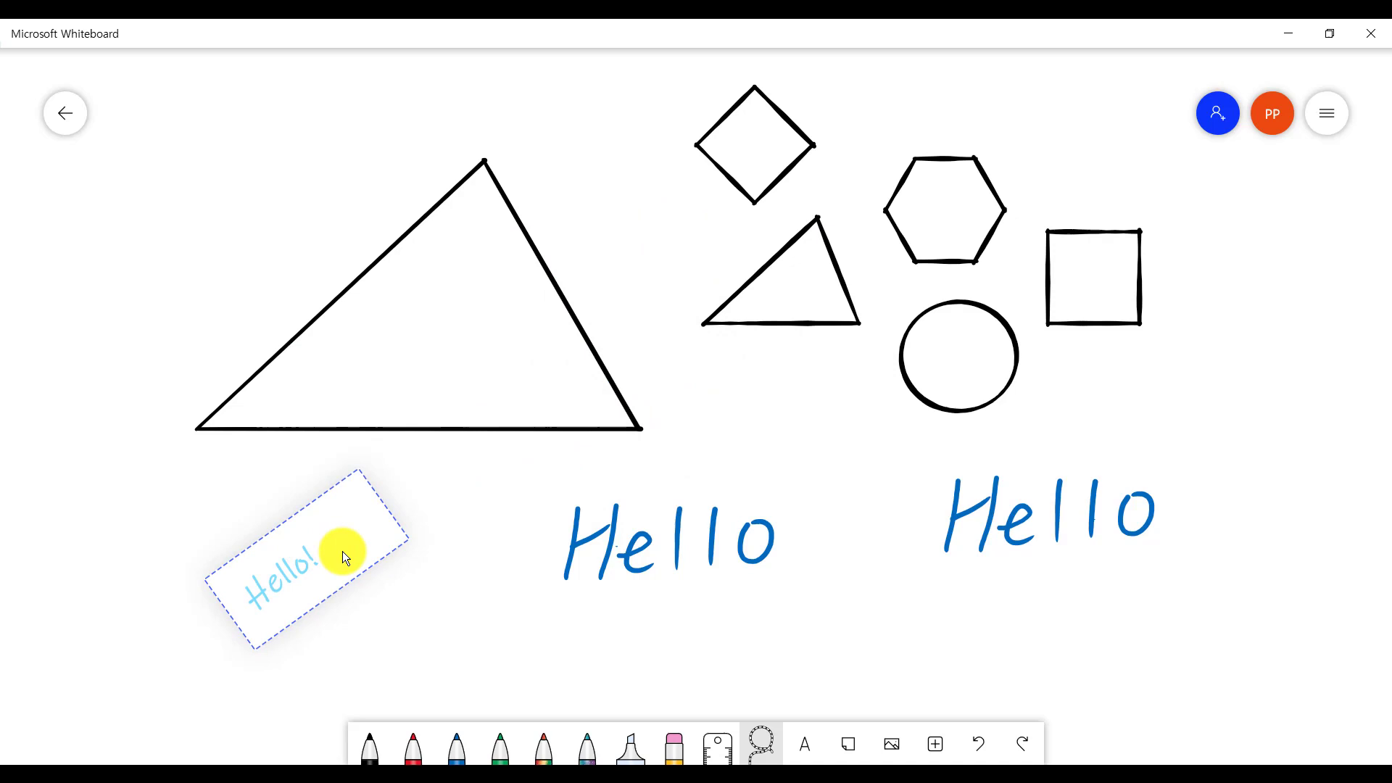
Step: Add a sticky note reading "safasgsag", then shrink it, tilt it and place it between the large triangle and the diamond
{"action": "left_click", "coordinate": [847, 747]}
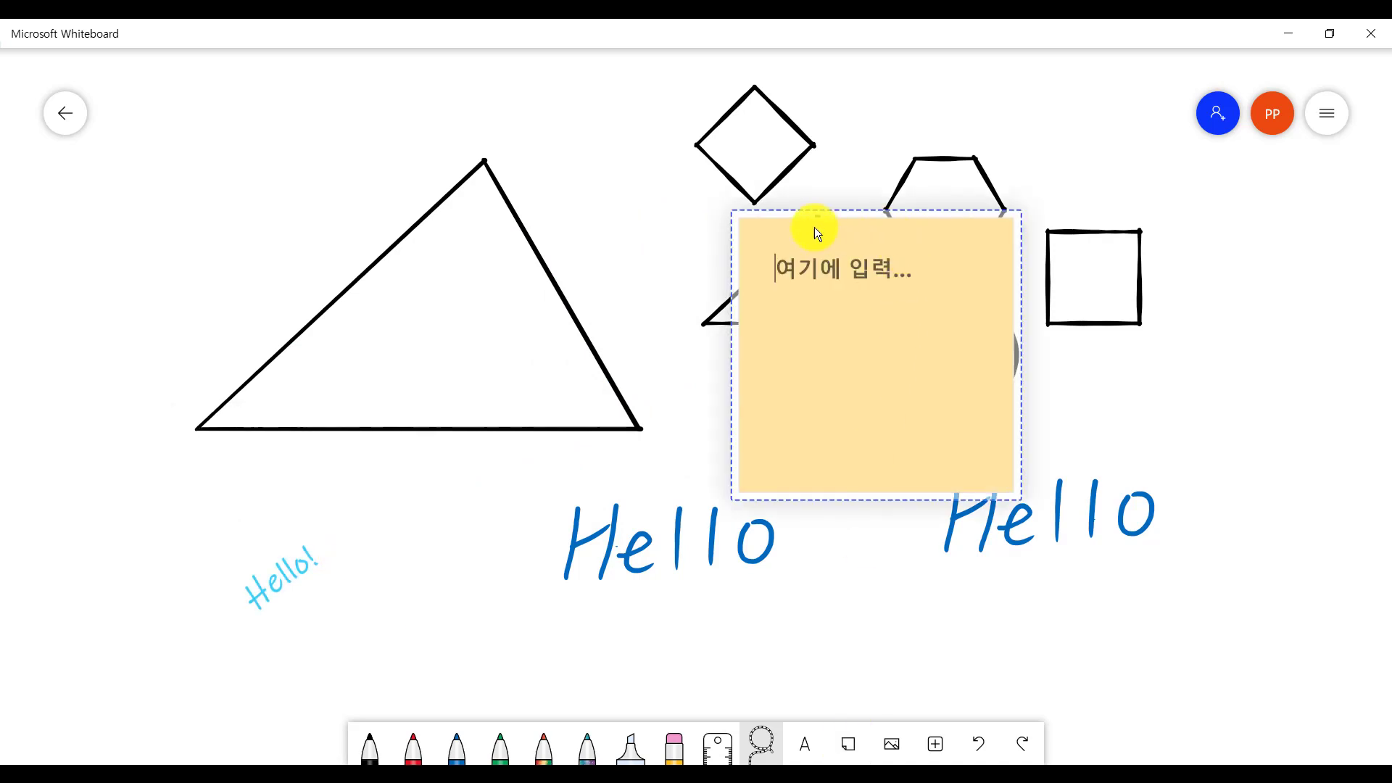
{"action": "left_click", "coordinate": [803, 289]}
{"action": "type", "text": "safasgsag"}
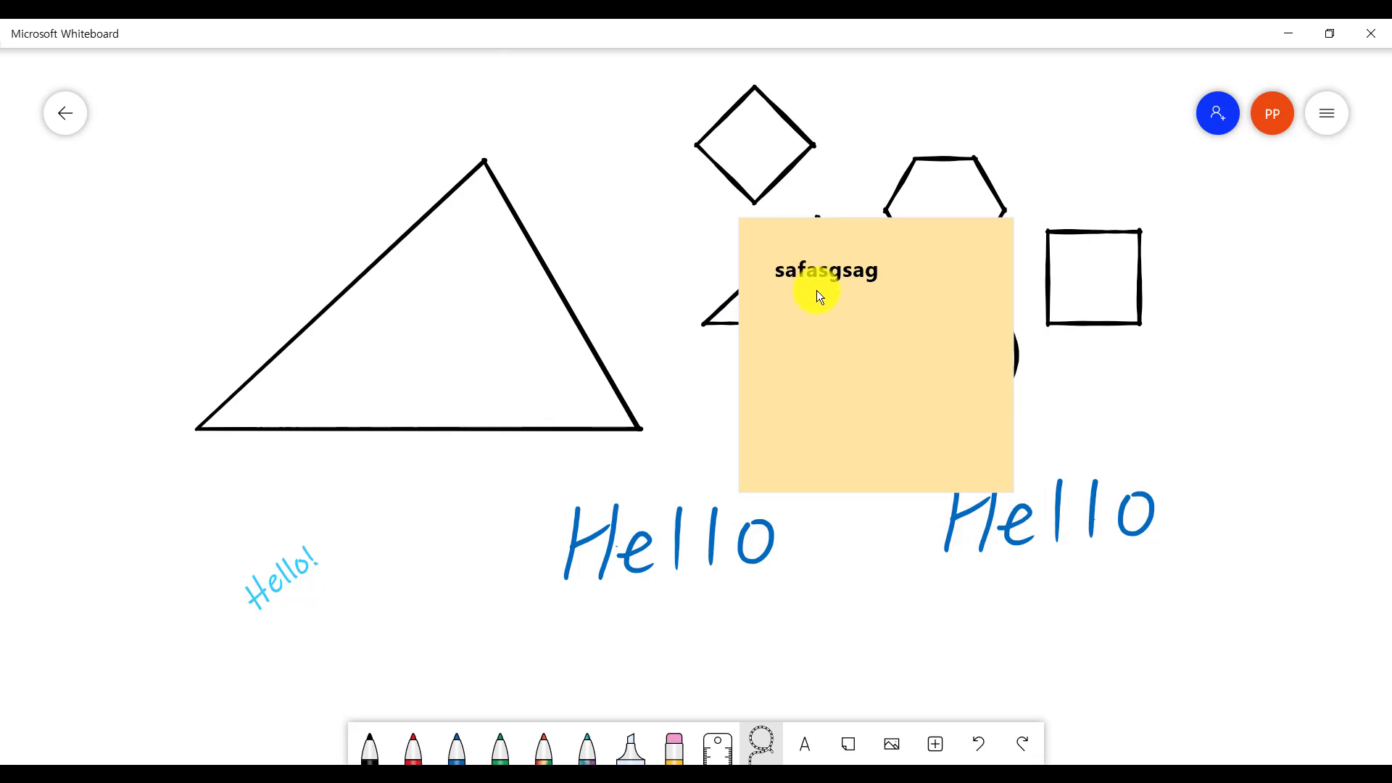
{"action": "left_click", "coordinate": [982, 467]}
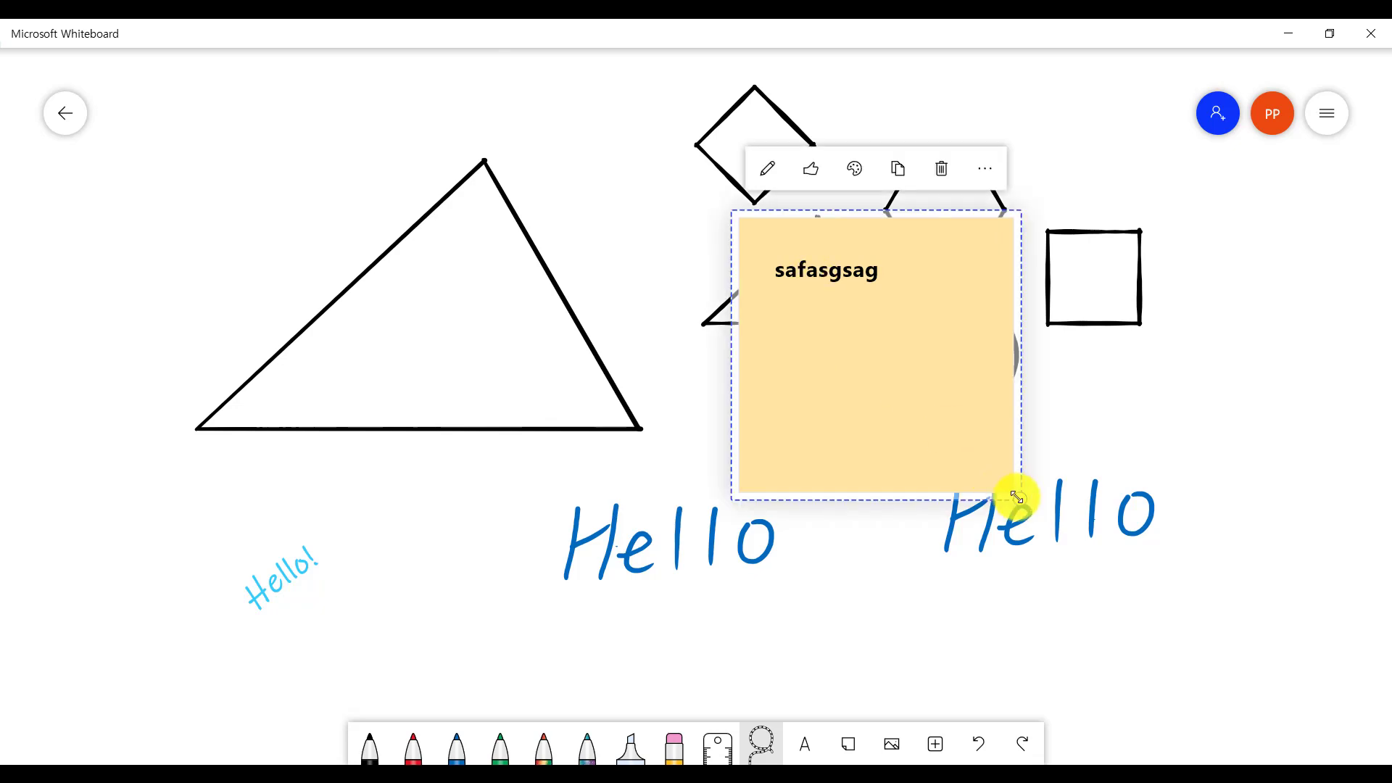
{"action": "left_click_drag", "start_coordinate": [1013, 497], "coordinate": [721, 242]}
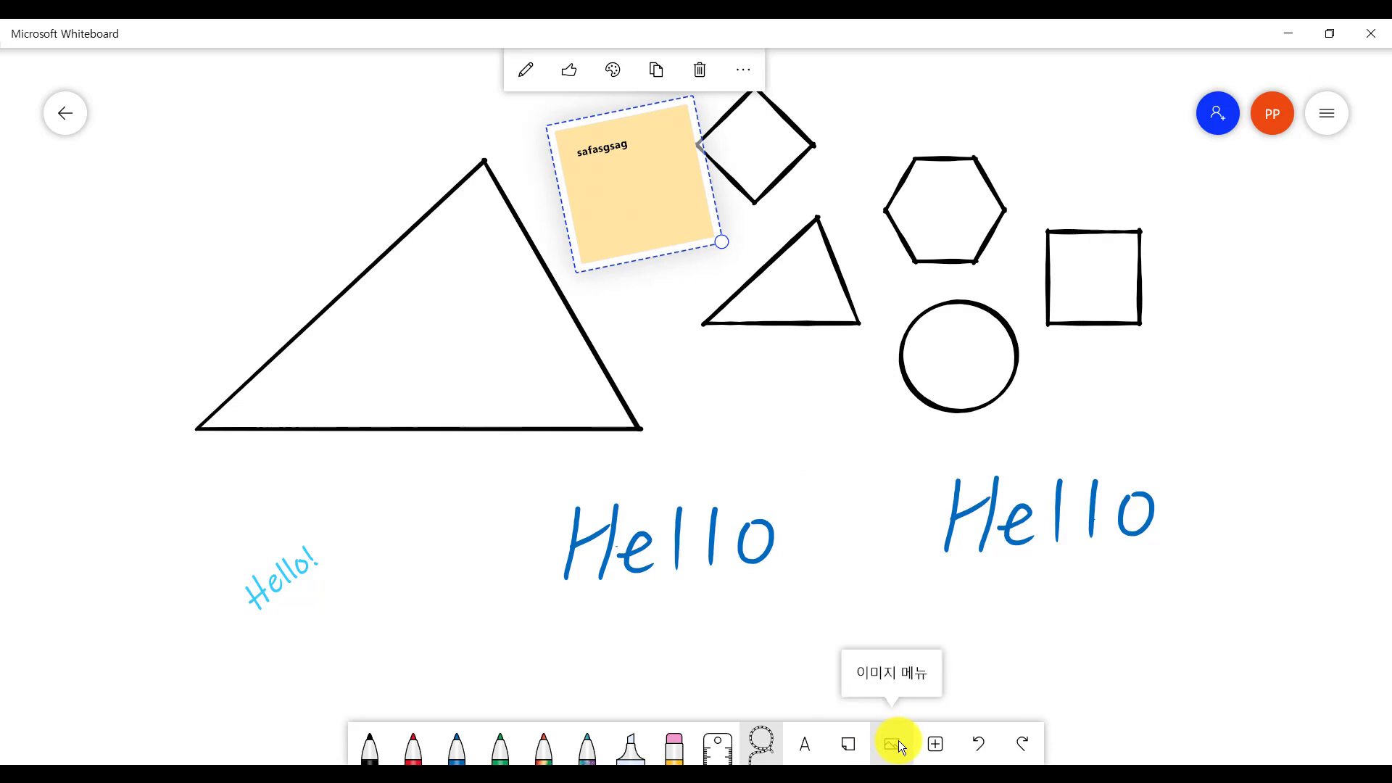
Step: Deselect the sticky note and clear the entire canvas
{"action": "left_click", "coordinate": [827, 420]}
{"action": "right_click", "coordinate": [776, 411]}
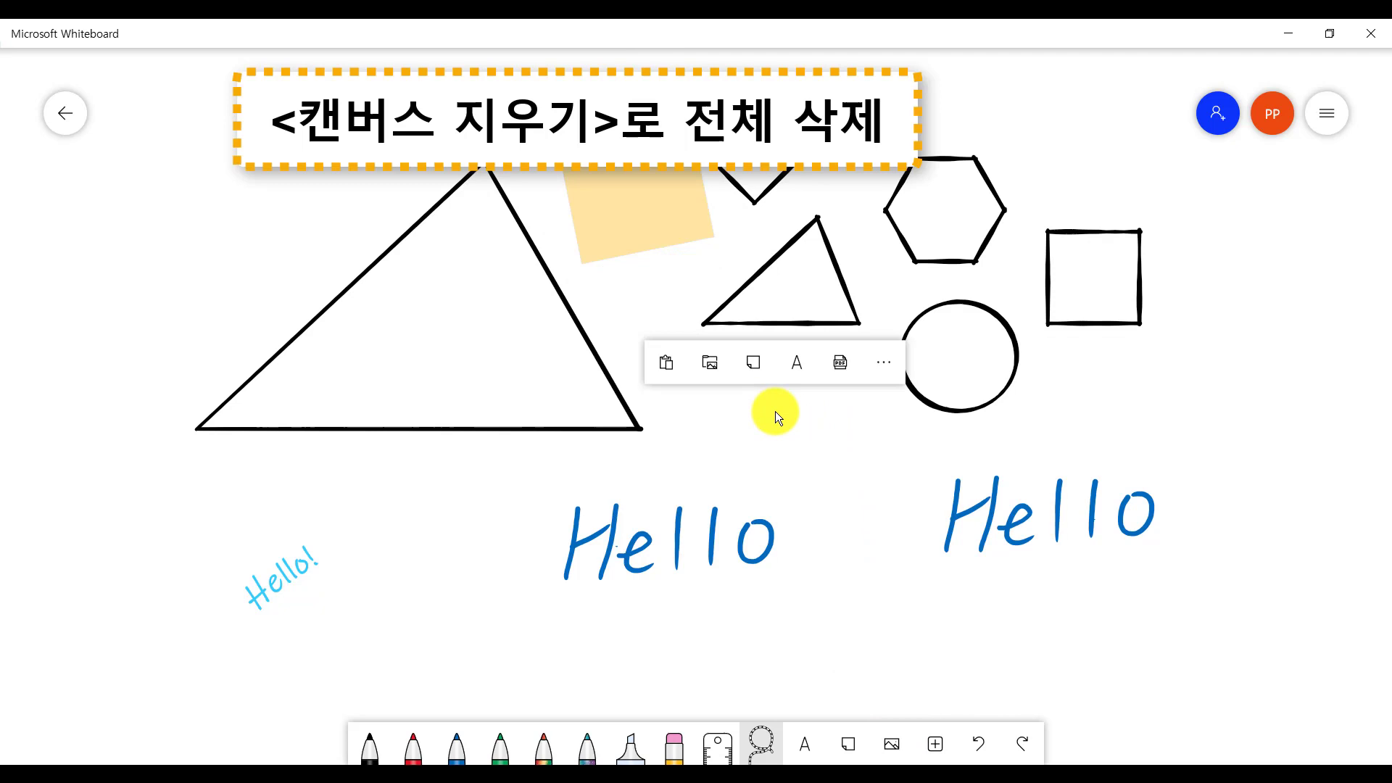
{"action": "left_click", "coordinate": [900, 358]}
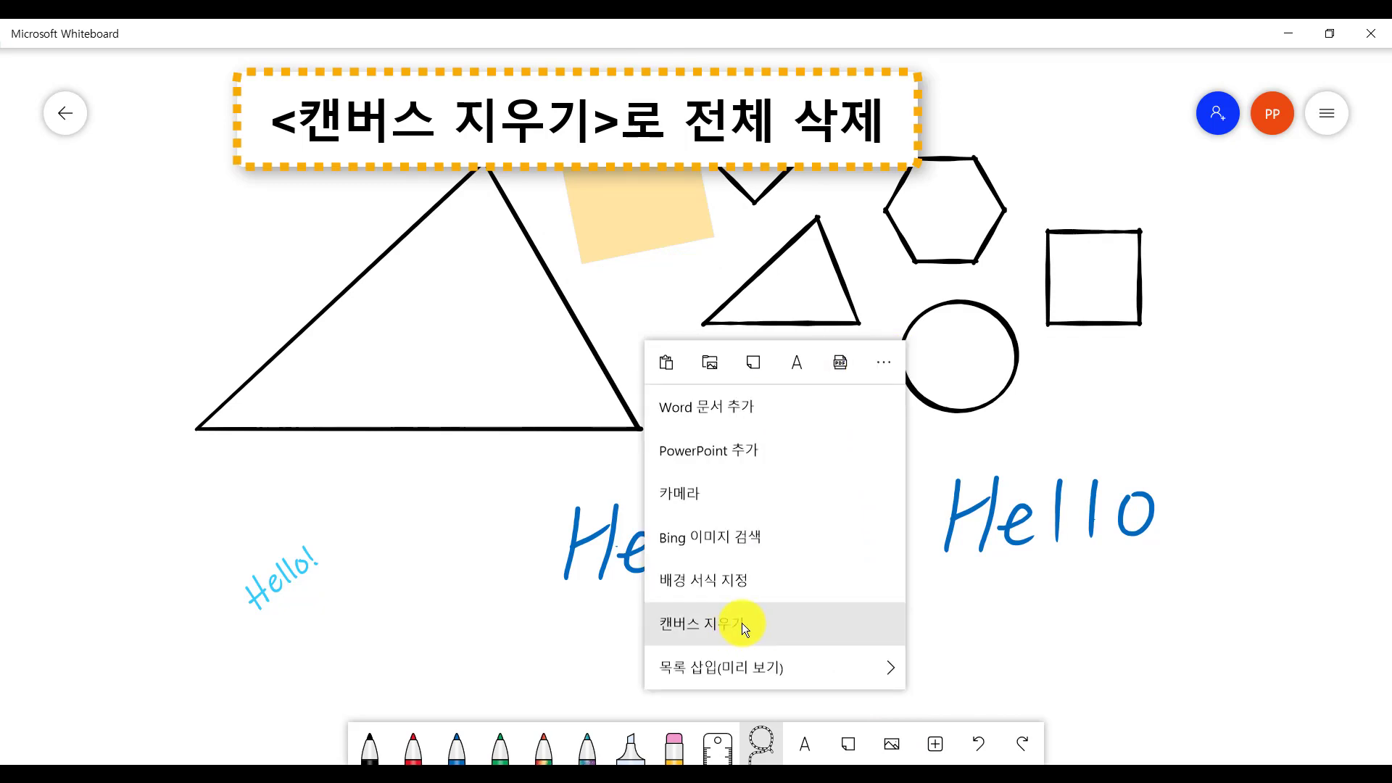
{"action": "left_click", "coordinate": [742, 624]}
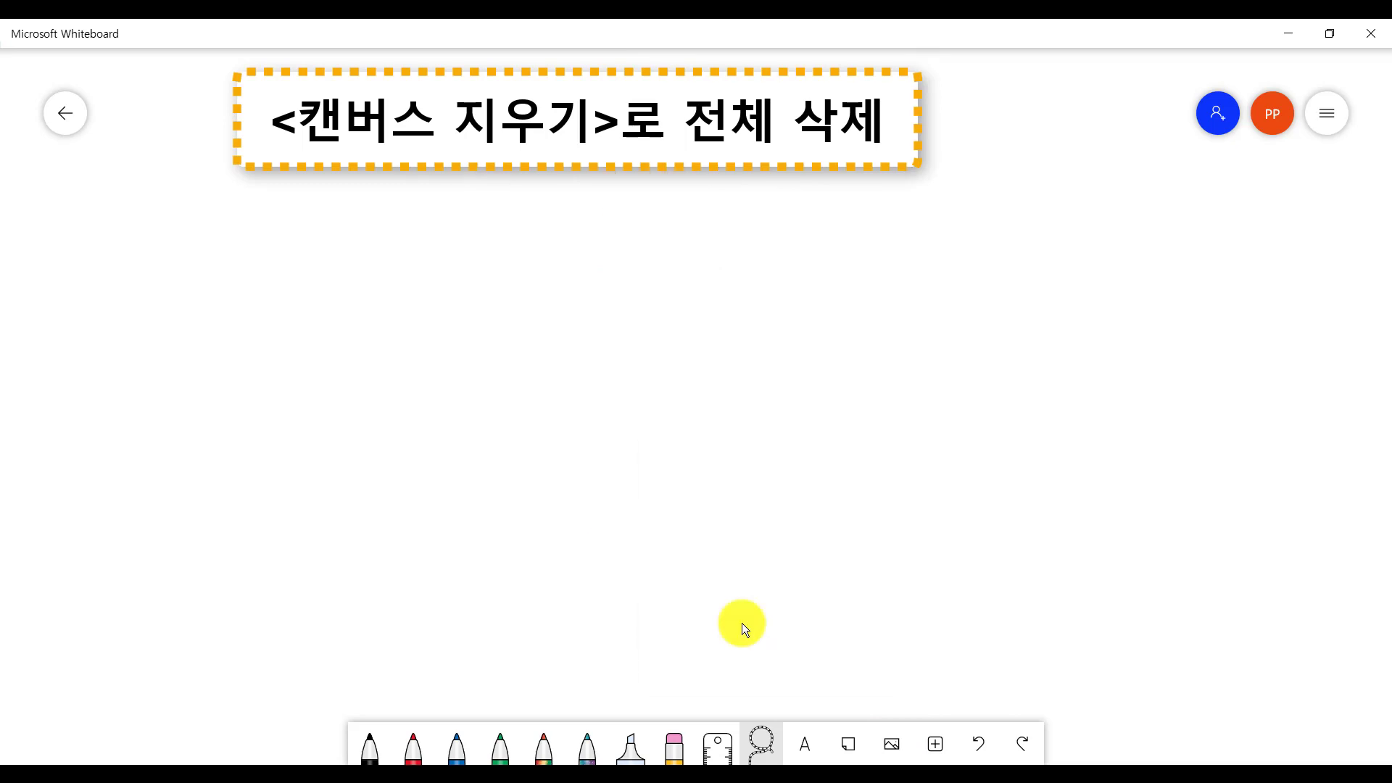
{"action": "left_click", "coordinate": [1324, 117]}
{"action": "left_click", "coordinate": [1080, 478]}
{"action": "left_click", "coordinate": [888, 747]}
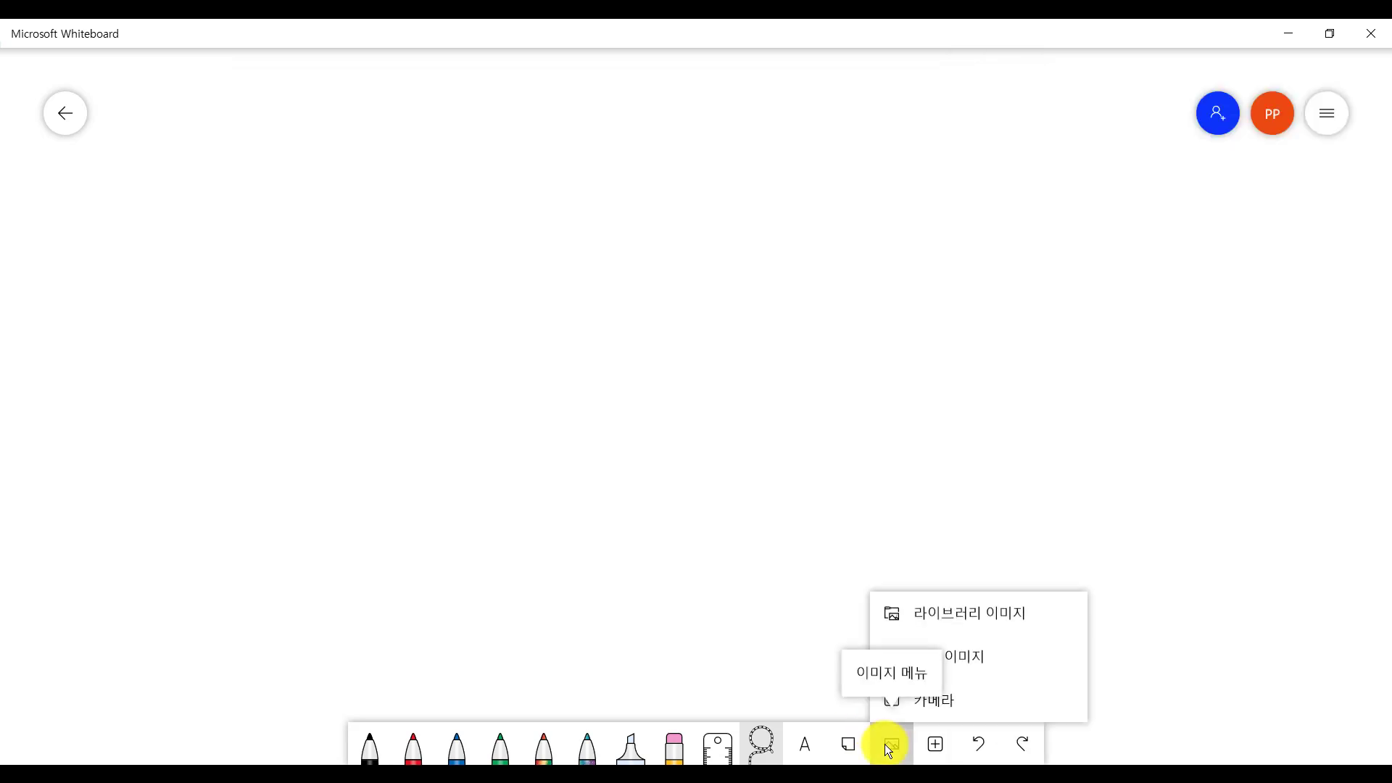
{"action": "left_click", "coordinate": [978, 612]}
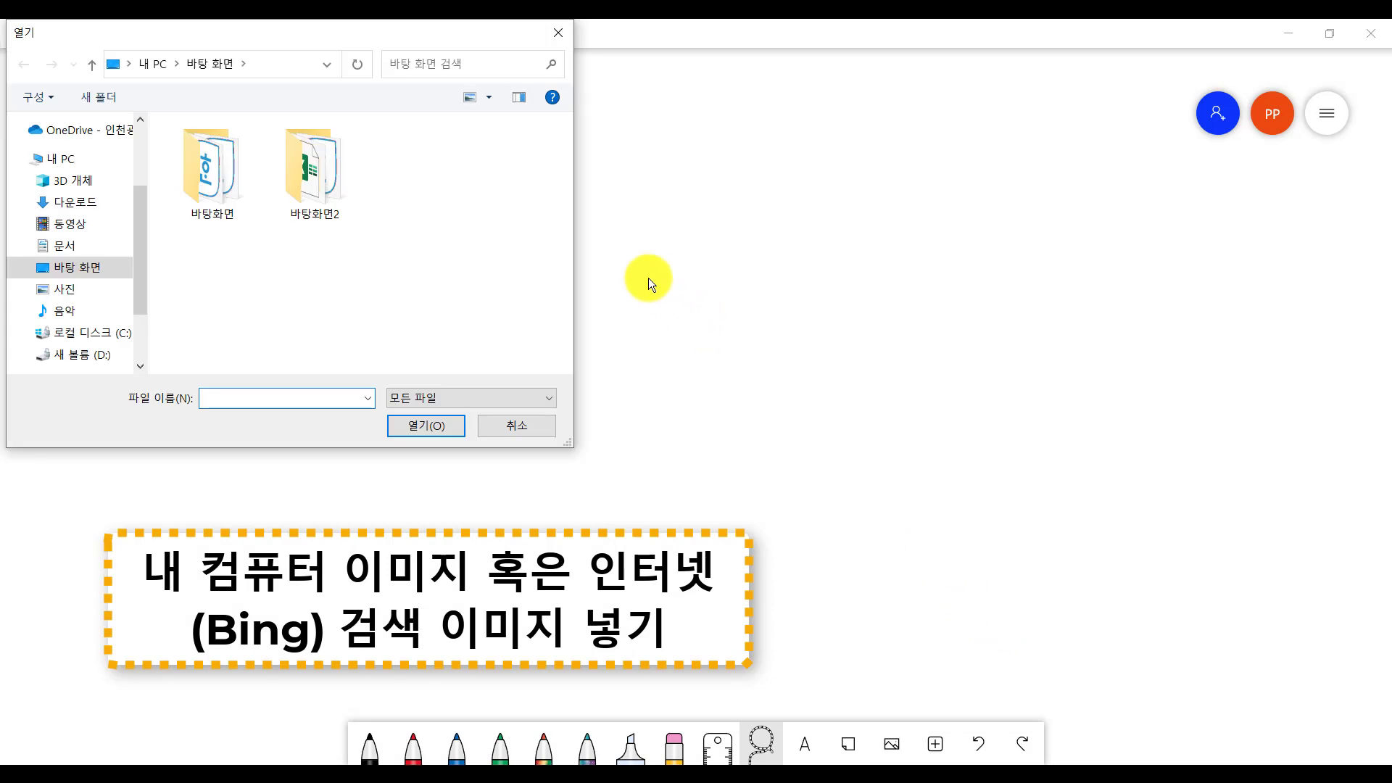
{"action": "left_click", "coordinate": [528, 425]}
Step: Search Bing images for "rainbow" and insert the photo of a rainbow over a seashore
{"action": "left_click", "coordinate": [892, 744]}
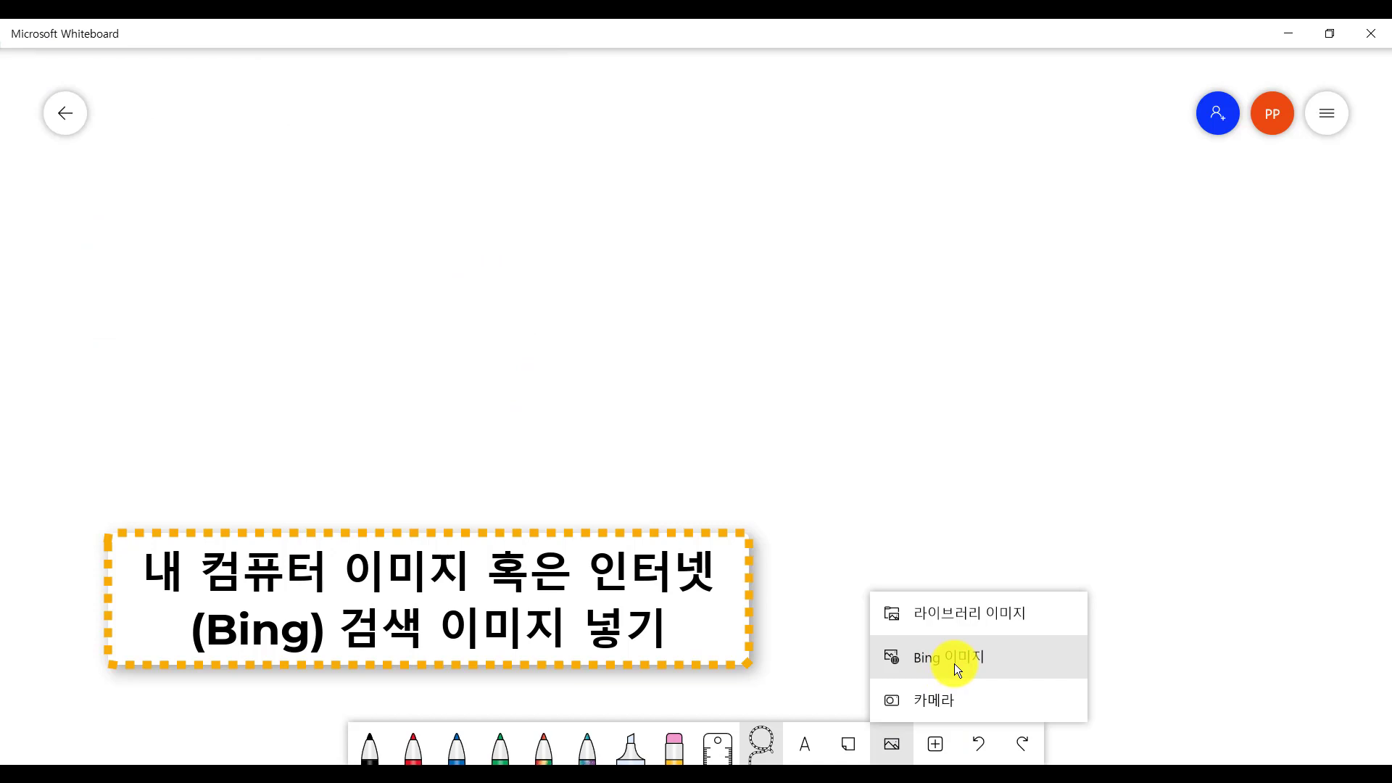
{"action": "left_click", "coordinate": [954, 664]}
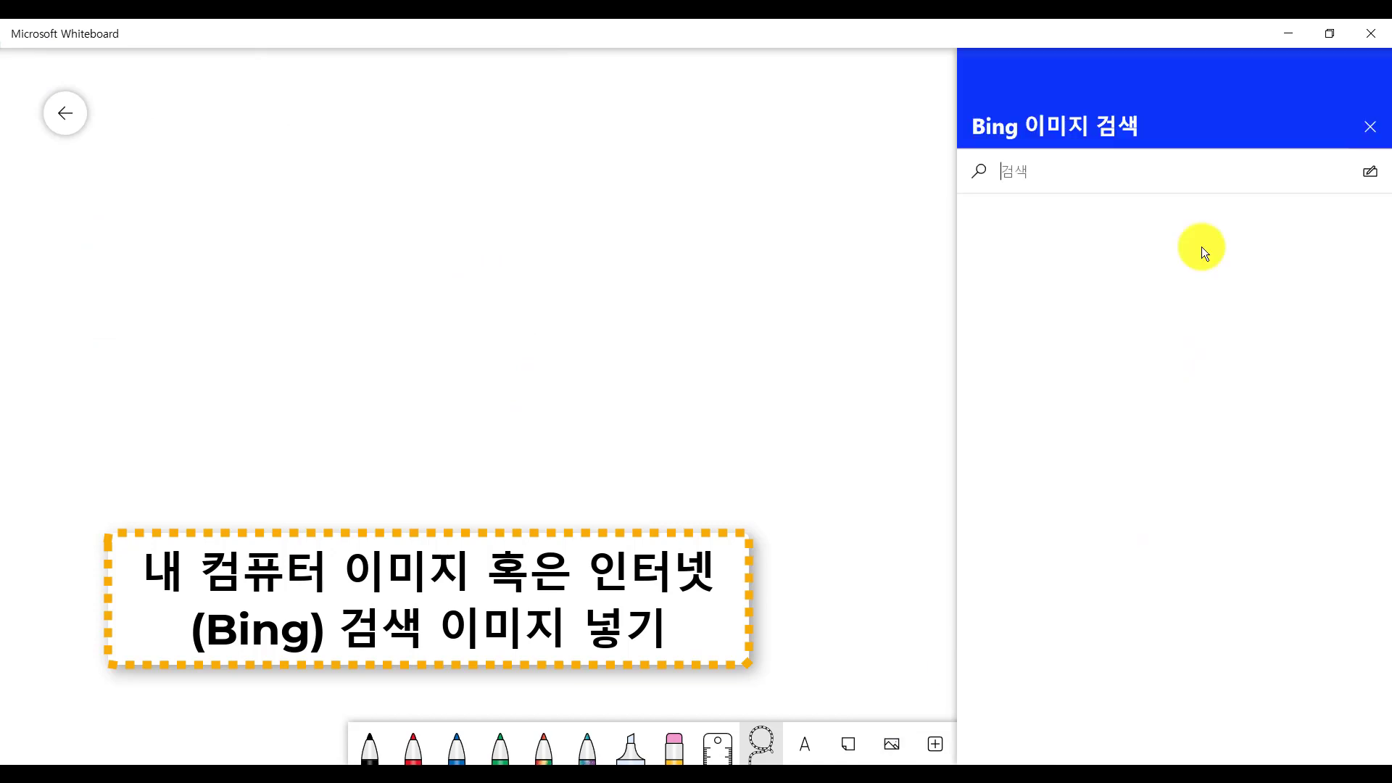
{"action": "type", "text": "rainbow"}
{"action": "key", "text": "Return"}
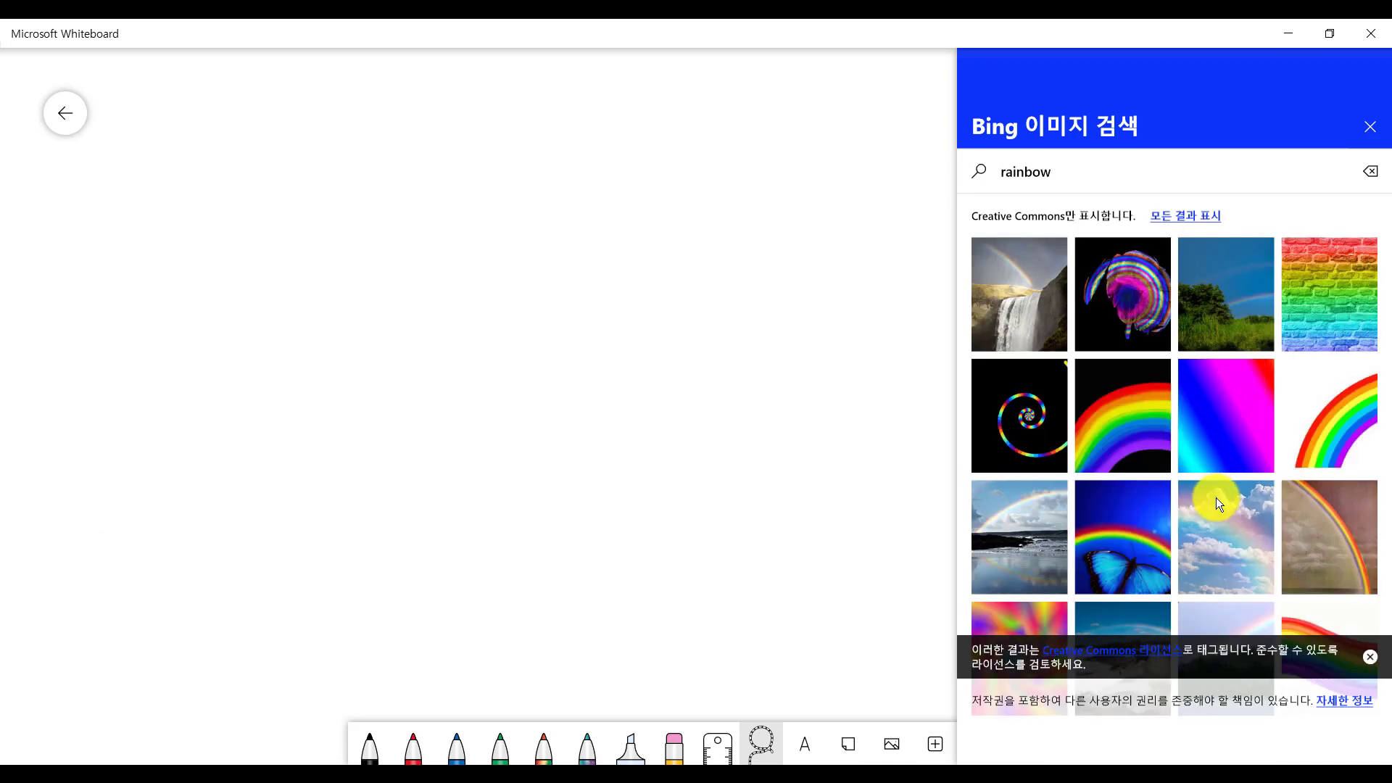
{"action": "scroll", "coordinate": [1203, 559], "scroll_direction": "down", "scroll_amount": 1}
{"action": "left_click", "coordinate": [1024, 513]}
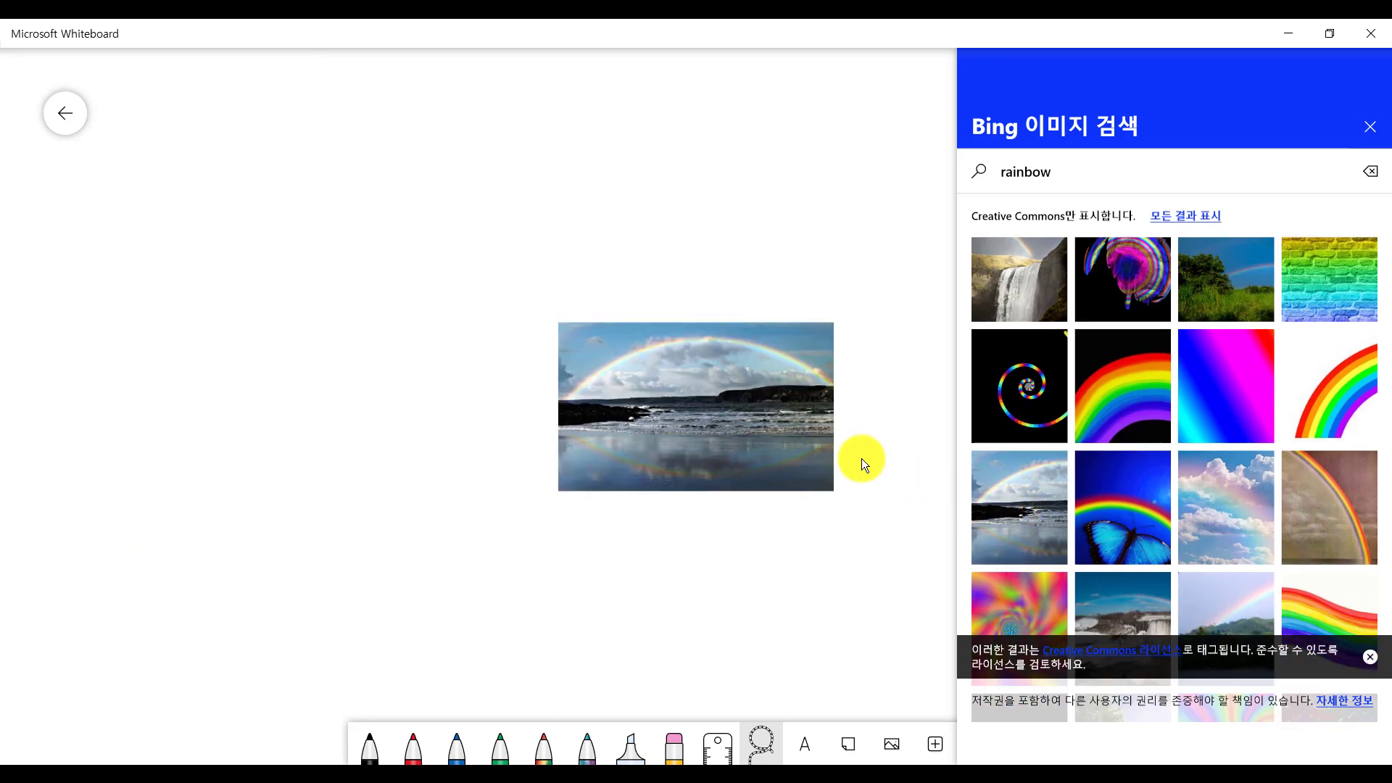
Step: Resize the seashore rainbow photo to roughly a third of the board's width and move it to the board's upper-left area
{"action": "left_click", "coordinate": [787, 444]}
{"action": "left_click_drag", "start_coordinate": [834, 490], "coordinate": [1146, 691]}
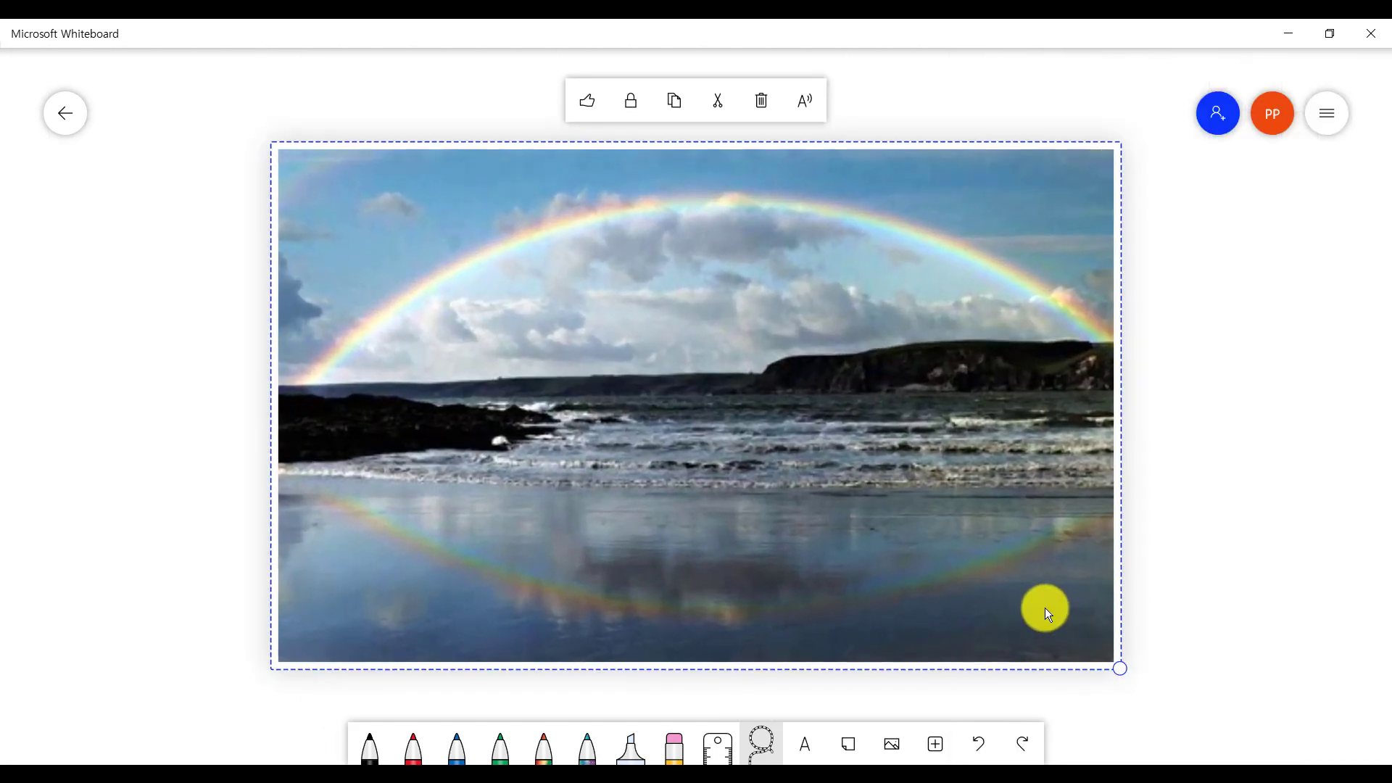
{"action": "left_click_drag", "start_coordinate": [1045, 606], "coordinate": [978, 581]}
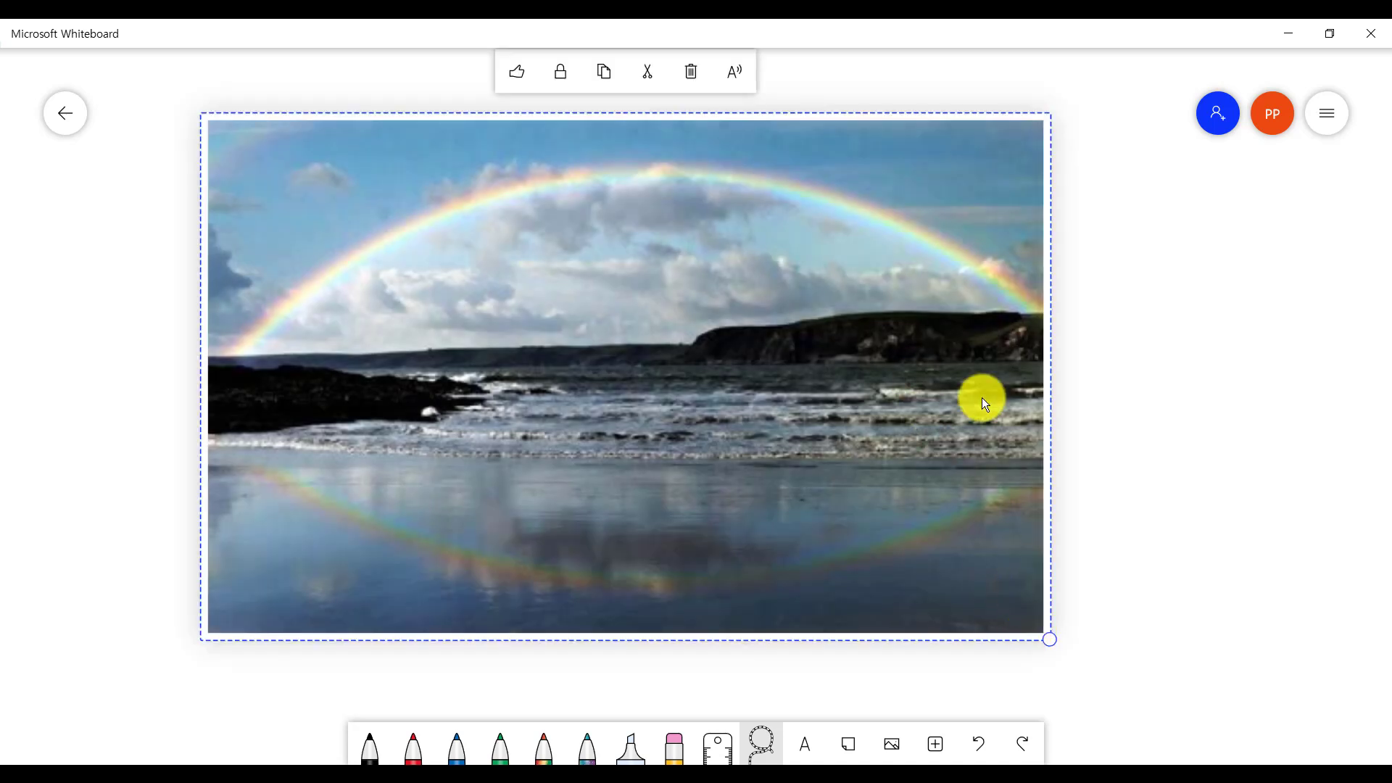
{"action": "left_click_drag", "start_coordinate": [1050, 638], "coordinate": [855, 520]}
{"action": "left_click_drag", "start_coordinate": [778, 455], "coordinate": [597, 353]}
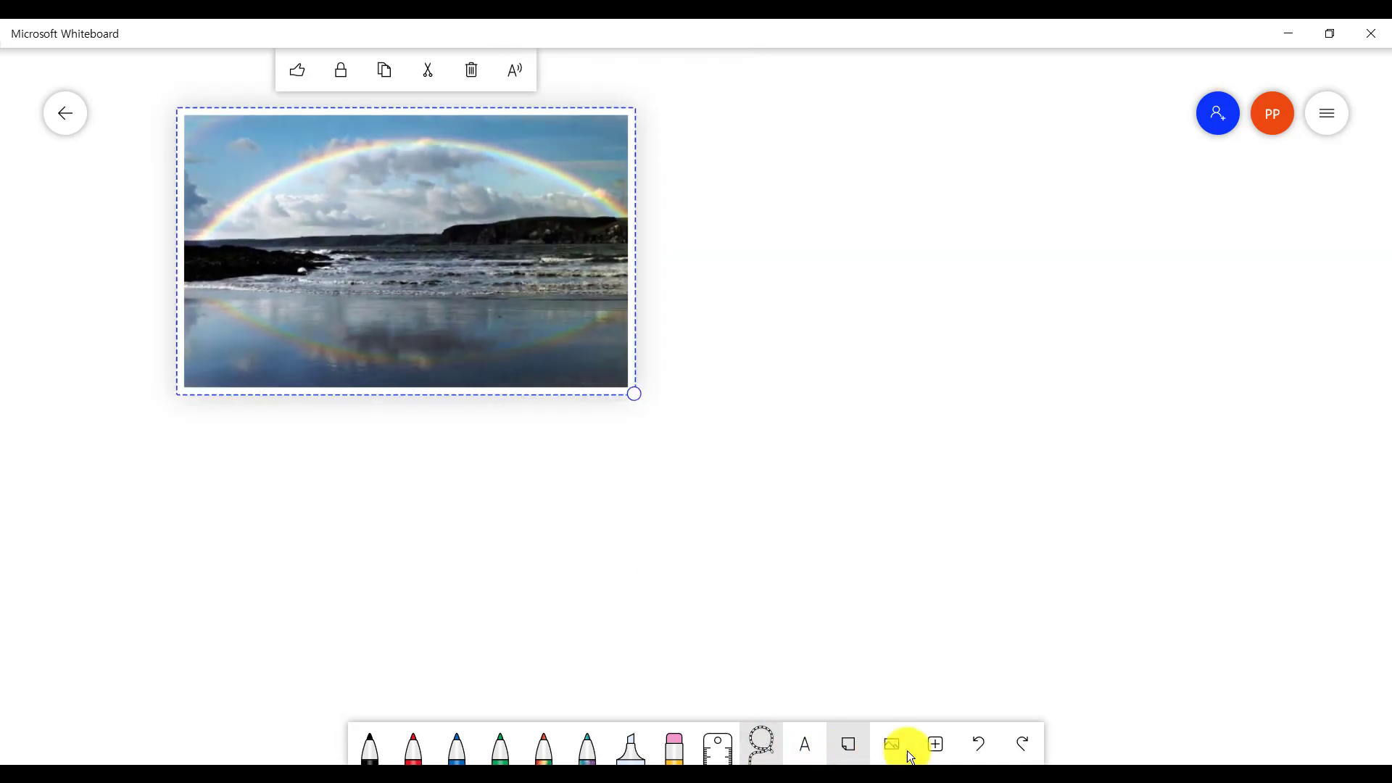
Step: Insert the Bing photo of a rainbow over a green field, enlarged and tilted, at the seashore photo's lower-right corner
{"action": "left_click", "coordinate": [907, 747]}
{"action": "left_click", "coordinate": [951, 667]}
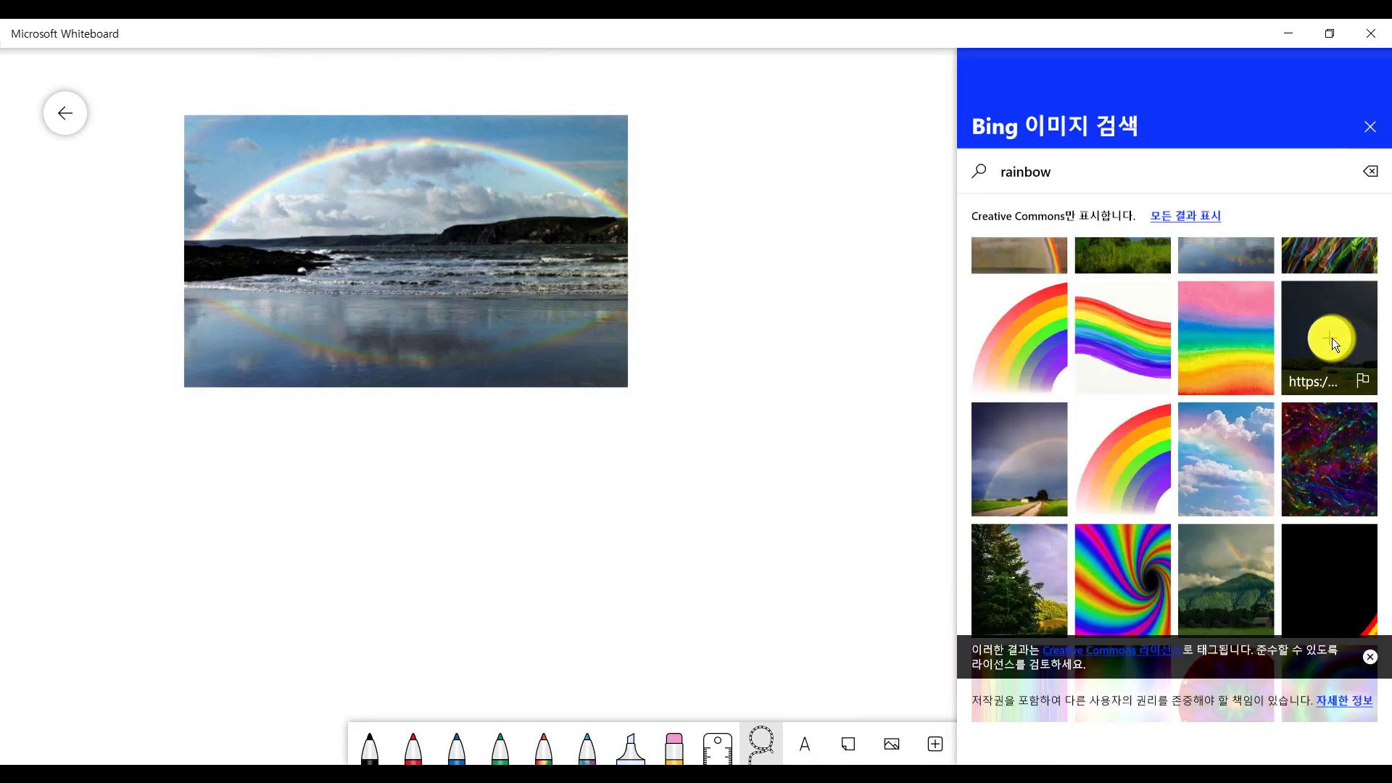
{"action": "left_click_drag", "start_coordinate": [1332, 337], "coordinate": [955, 470]}
{"action": "left_click_drag", "start_coordinate": [896, 494], "coordinate": [947, 553]}
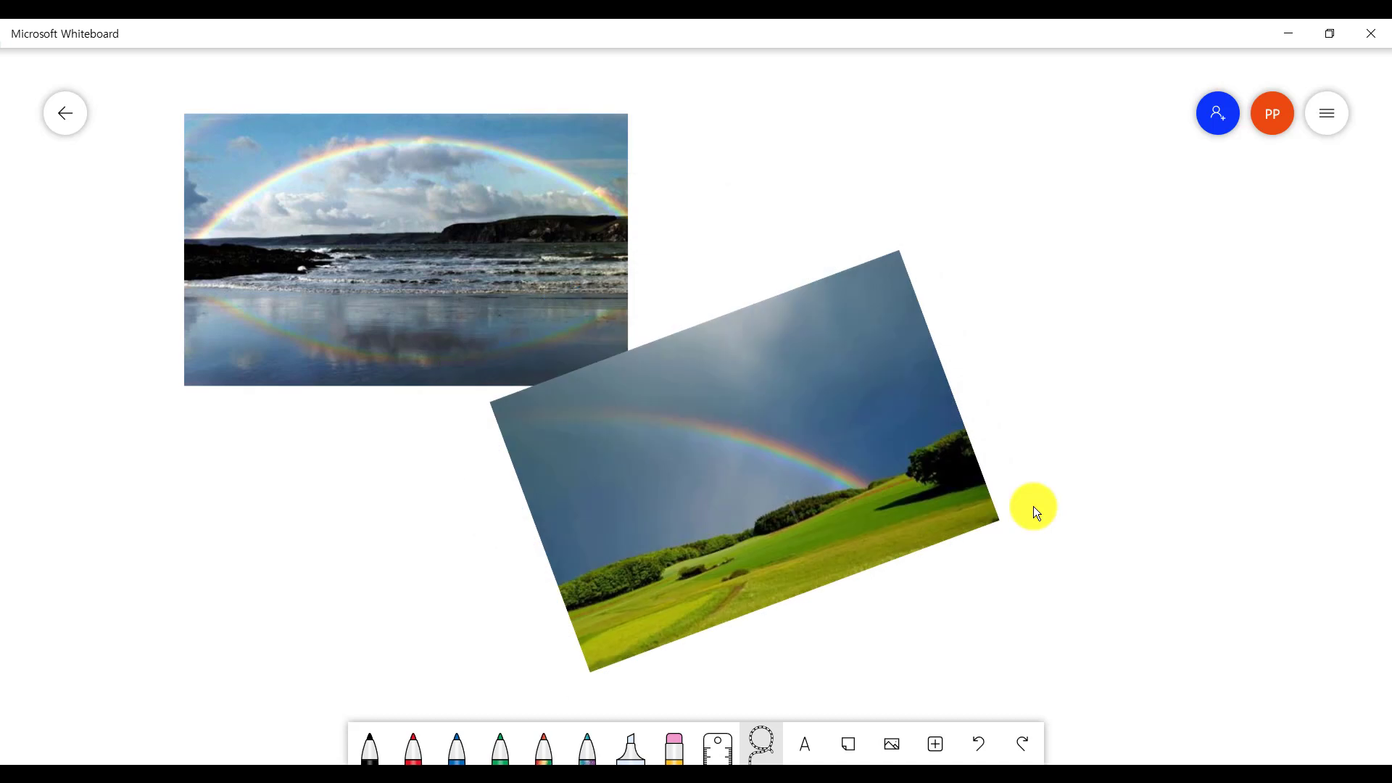
Step: Insert only the outer-space page about gravity from the PDF 스페셜1 onto the empty board
{"action": "left_click", "coordinate": [936, 747]}
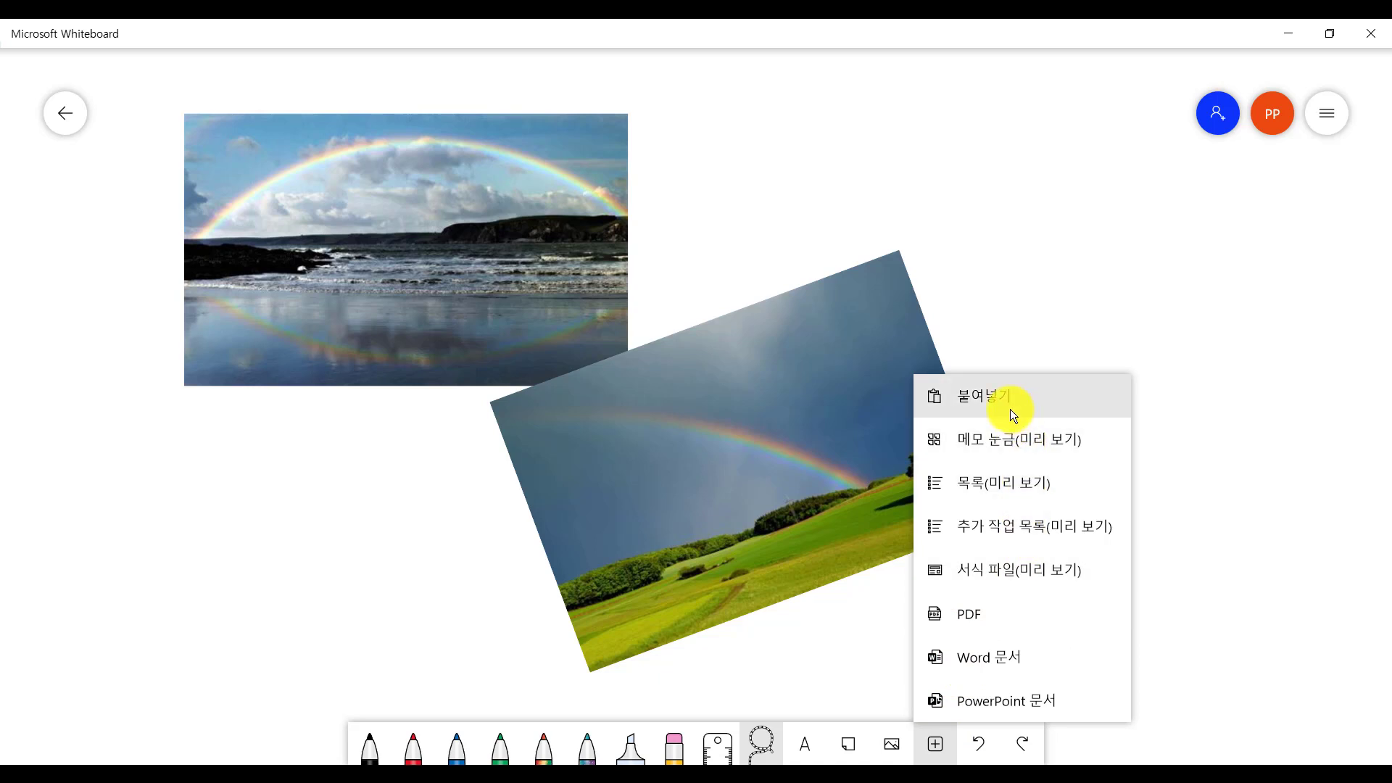
{"action": "left_click", "coordinate": [1050, 619]}
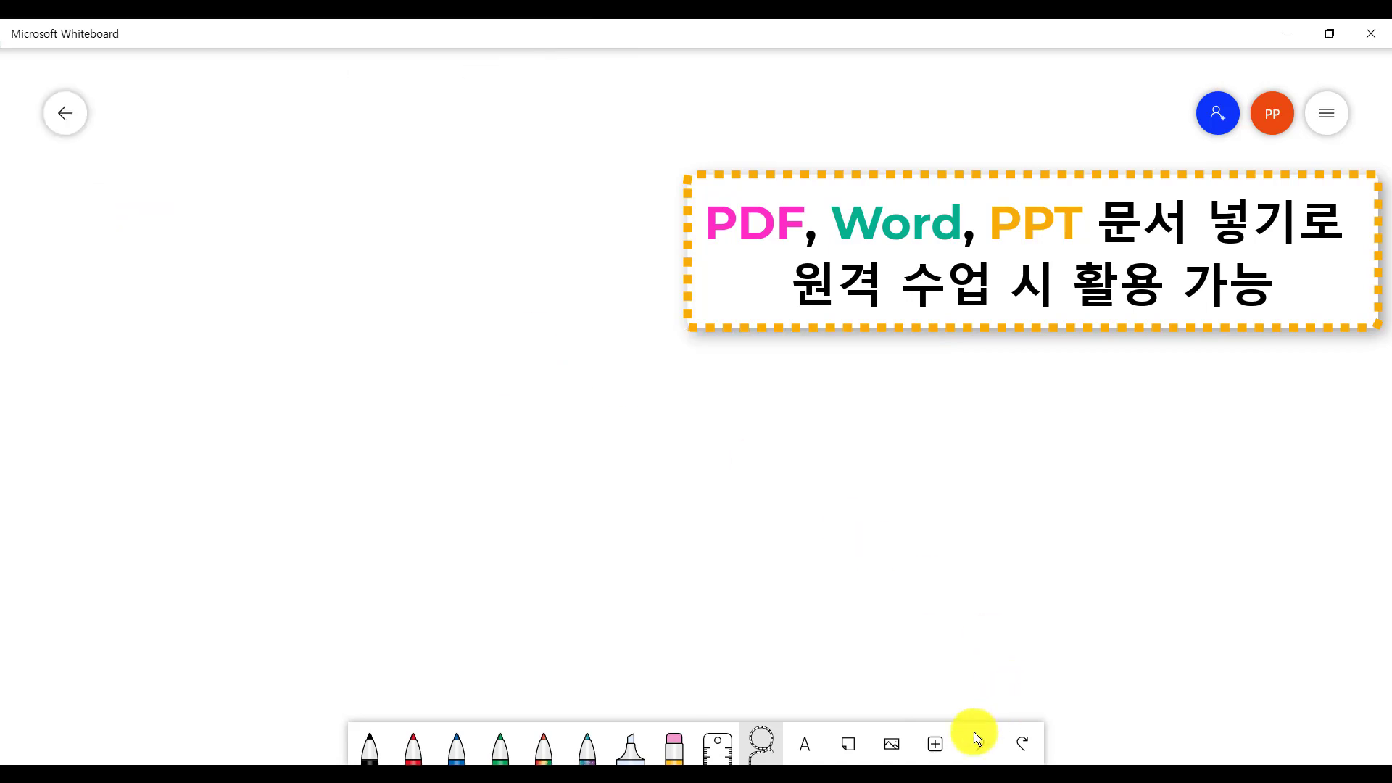
{"action": "left_click", "coordinate": [935, 744]}
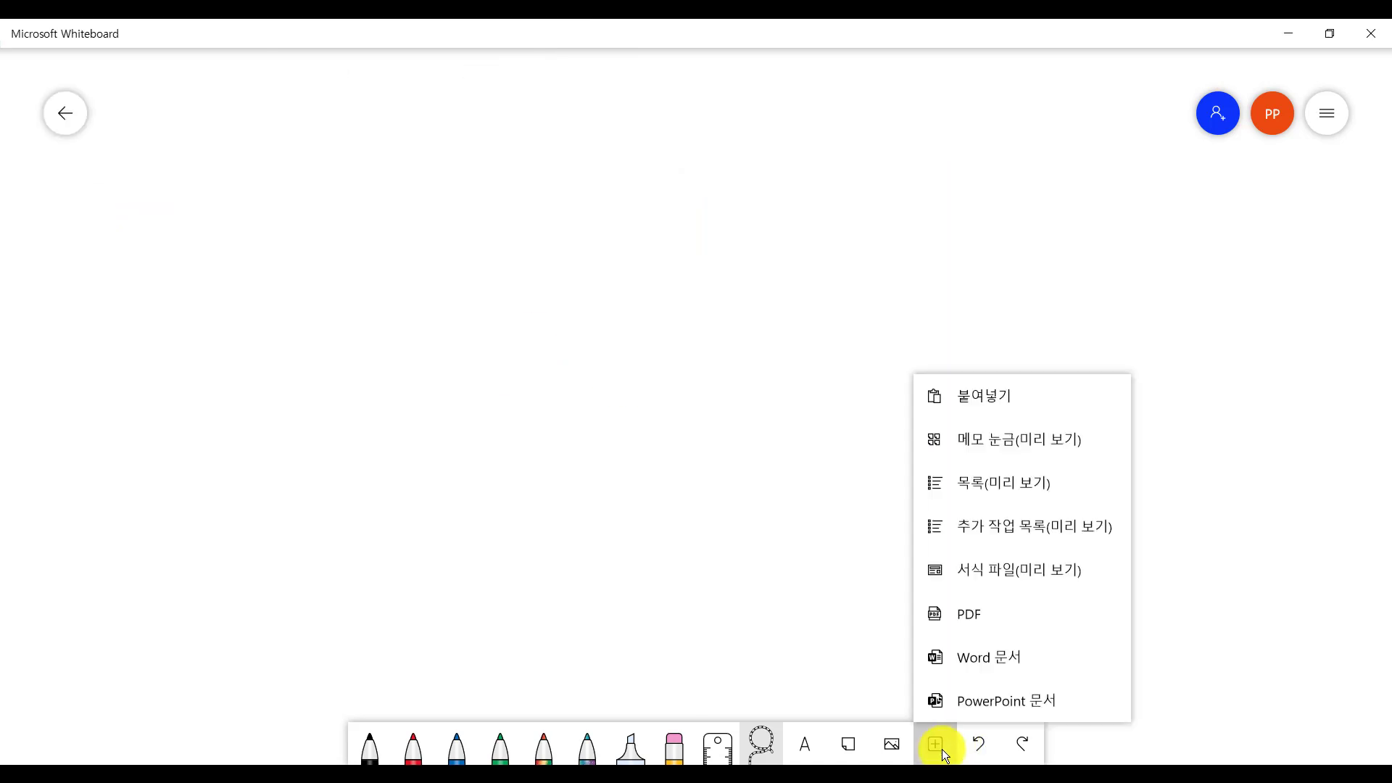
{"action": "left_click", "coordinate": [995, 628]}
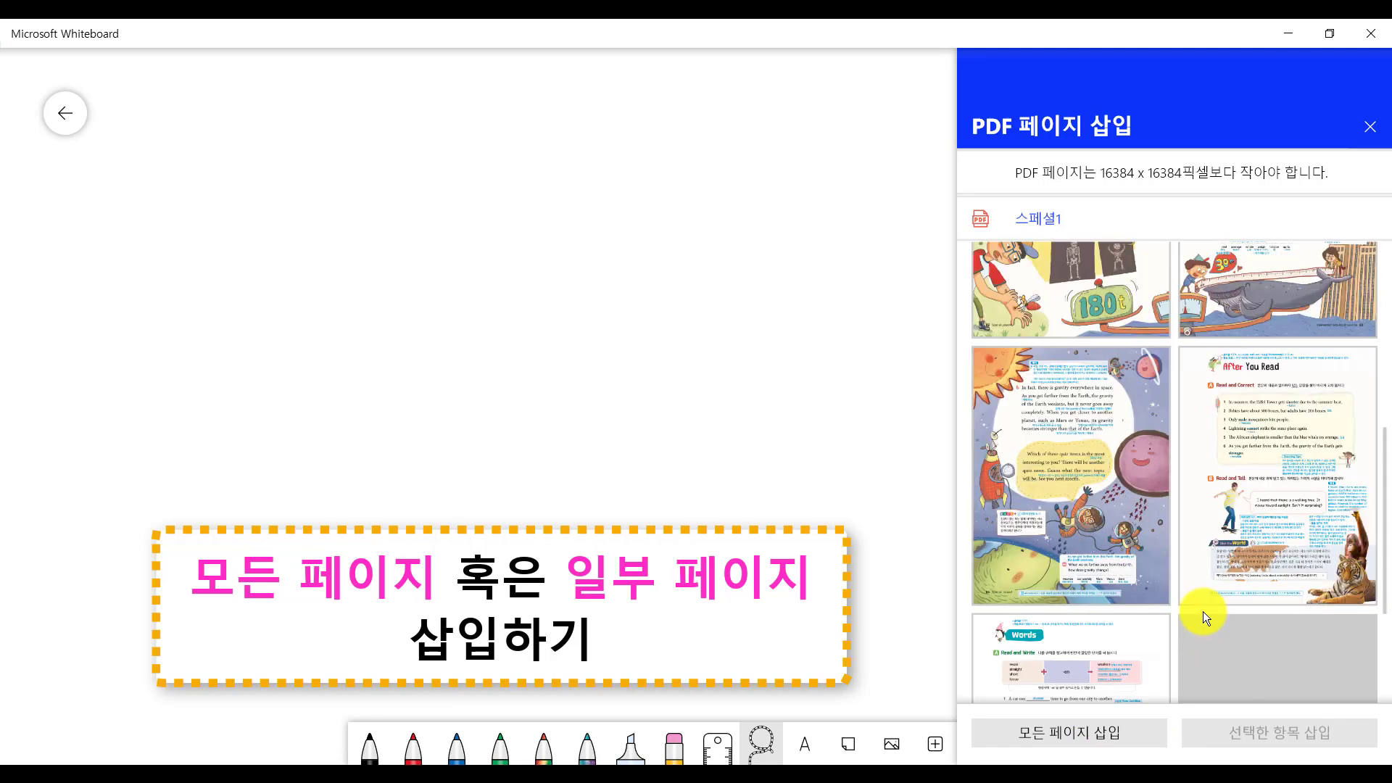
{"action": "left_click", "coordinate": [1102, 438]}
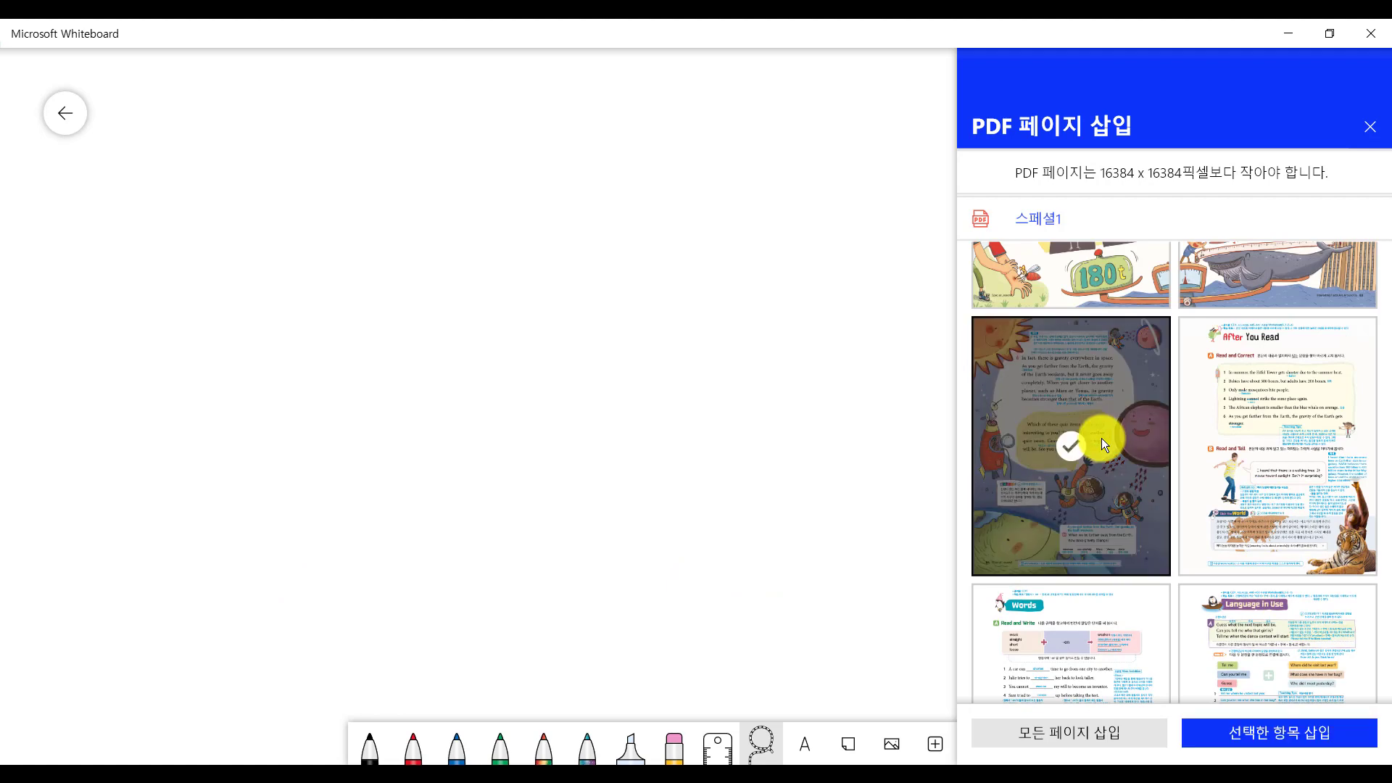
{"action": "left_click", "coordinate": [1291, 740]}
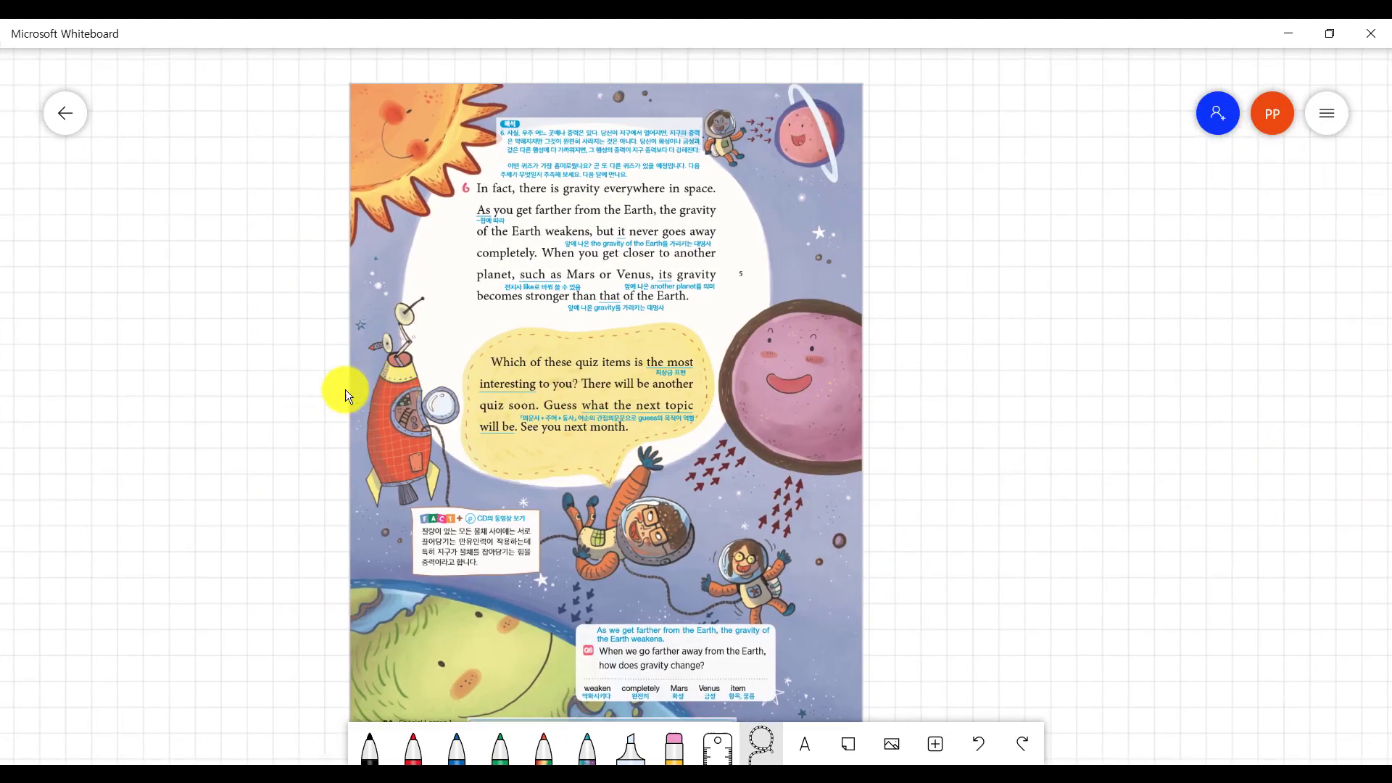
Step: Underline "In fact" and "there is gravity" in red in paragraph 6 of the PDF page
{"action": "scroll", "coordinate": [567, 346], "scroll_direction": "up", "scroll_amount": 2}
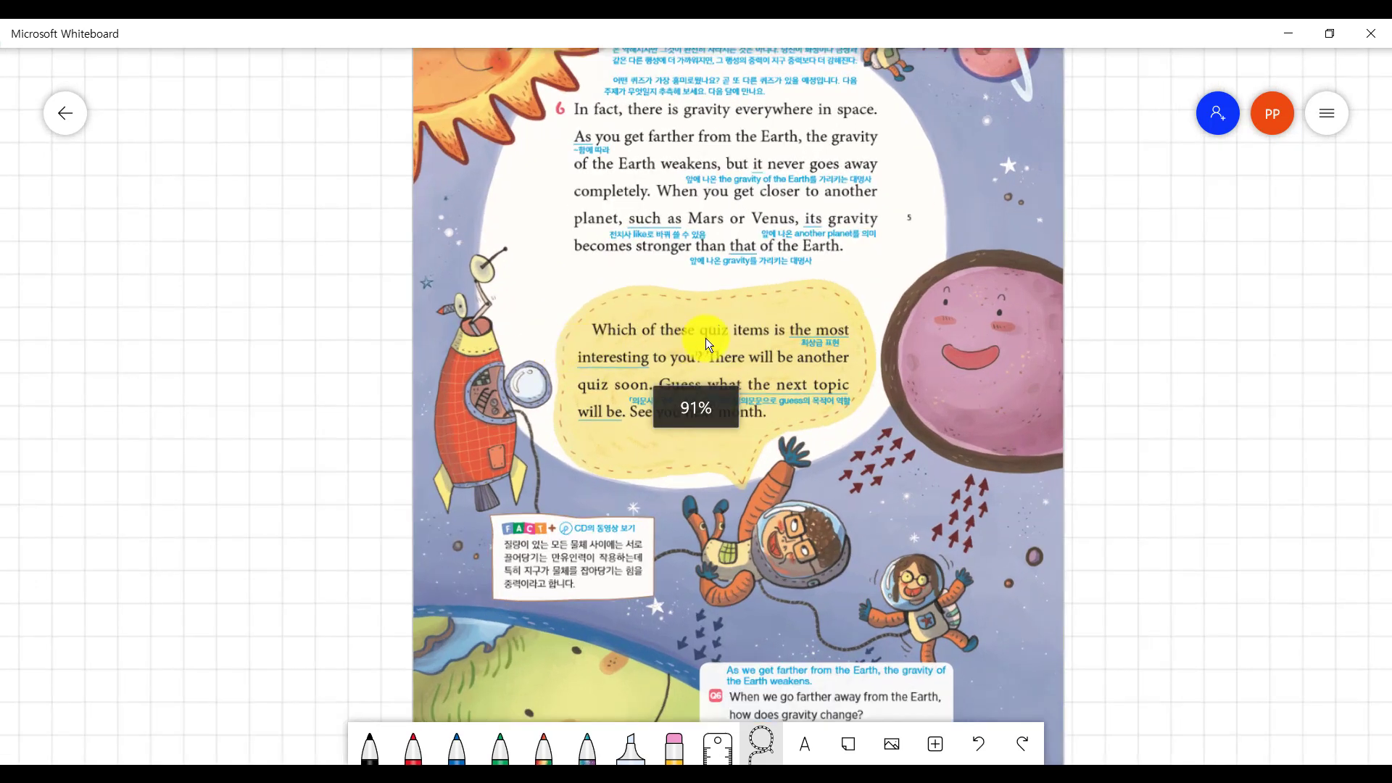
{"action": "scroll", "coordinate": [725, 330], "scroll_direction": "up", "scroll_amount": 1}
{"action": "scroll", "coordinate": [725, 330], "scroll_direction": "up", "scroll_amount": 4}
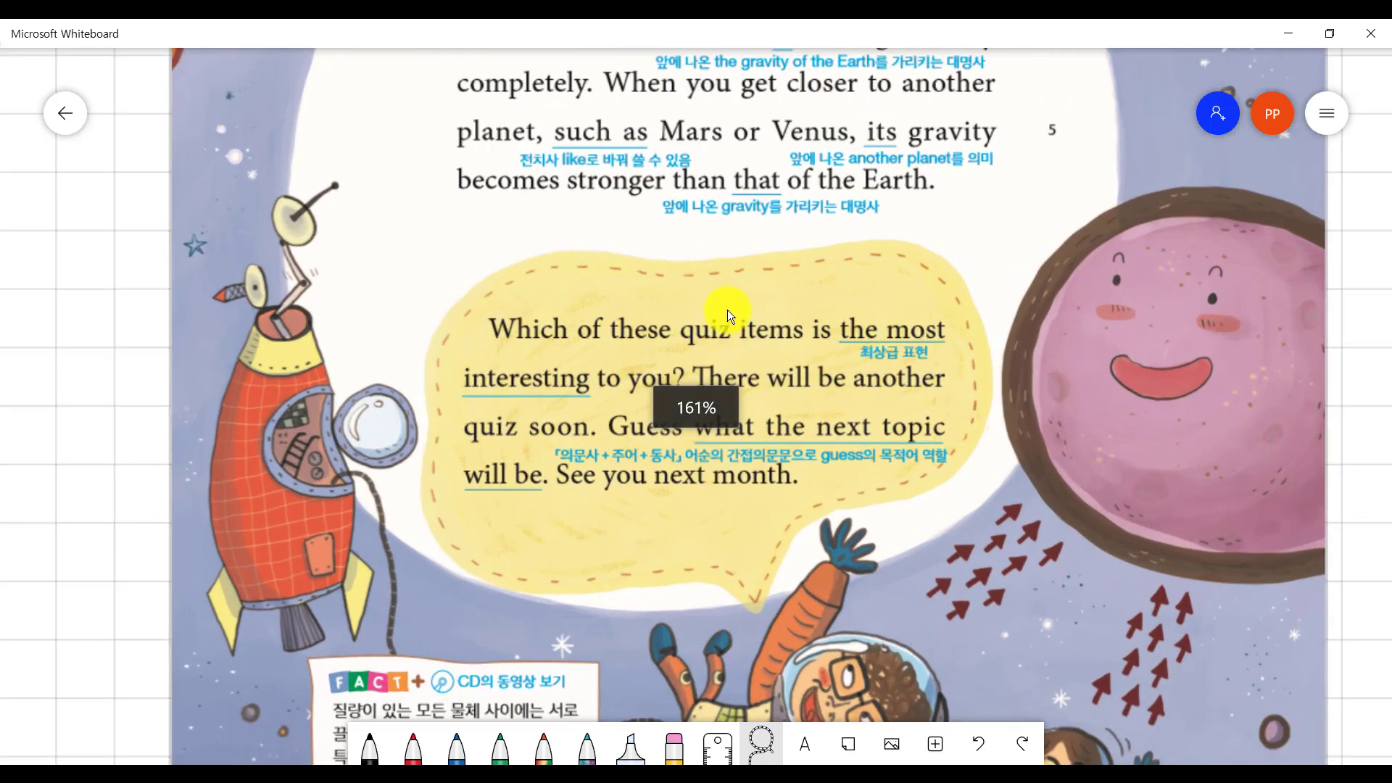
{"action": "left_click_drag", "start_coordinate": [729, 256], "coordinate": [742, 502]}
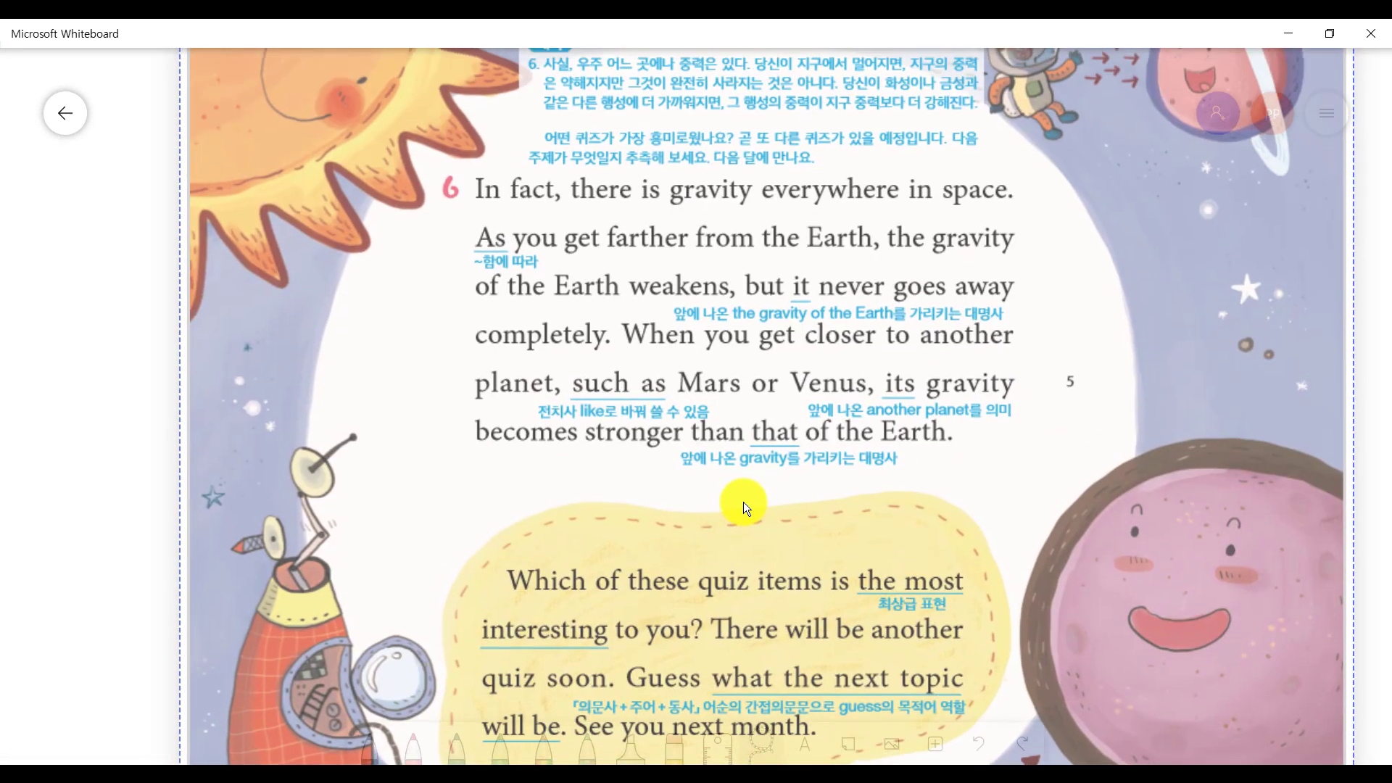
{"action": "left_click_drag", "start_coordinate": [479, 128], "coordinate": [825, 131]}
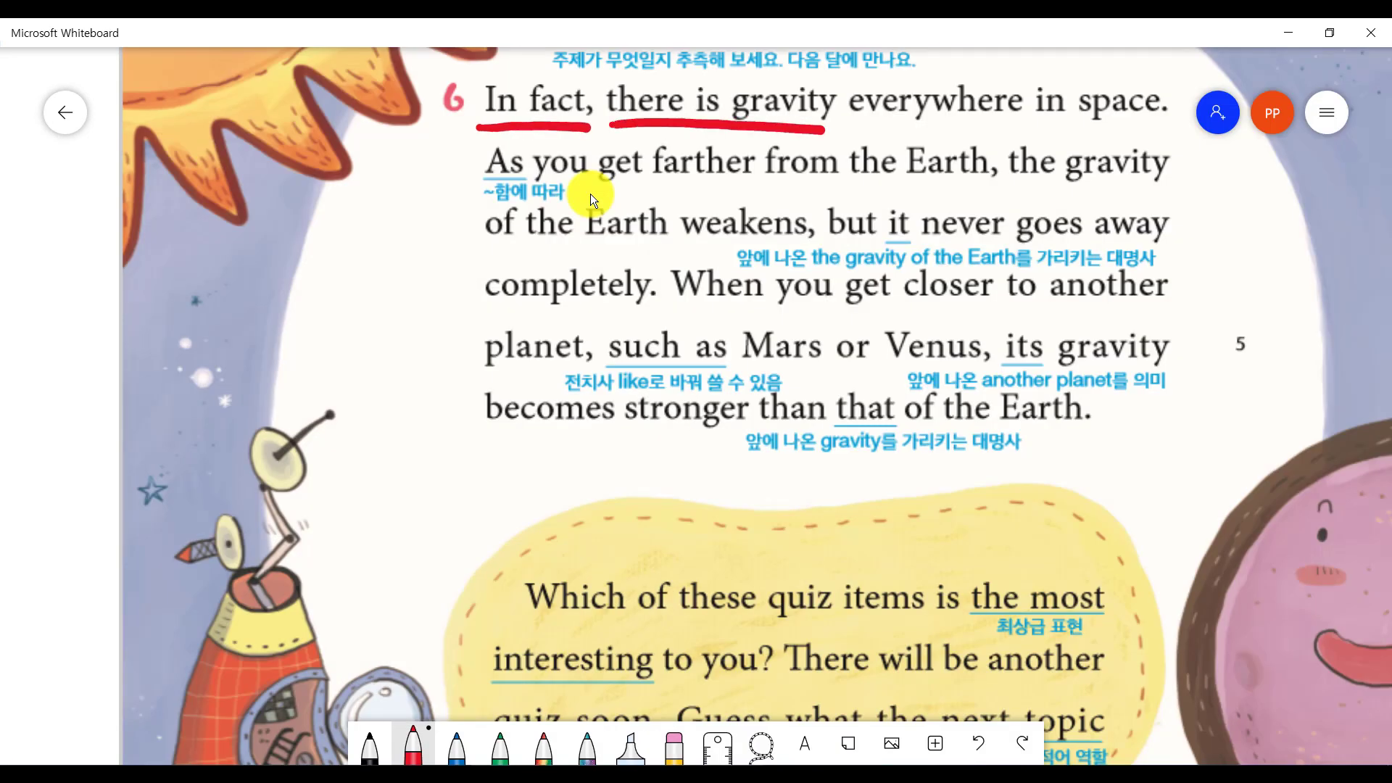
Step: Highlight paragraph 6 with a light blue arc over "Earth", a yellow arc over "such as", and a yellow line over "that of the Earth"
{"action": "left_click", "coordinate": [631, 745]}
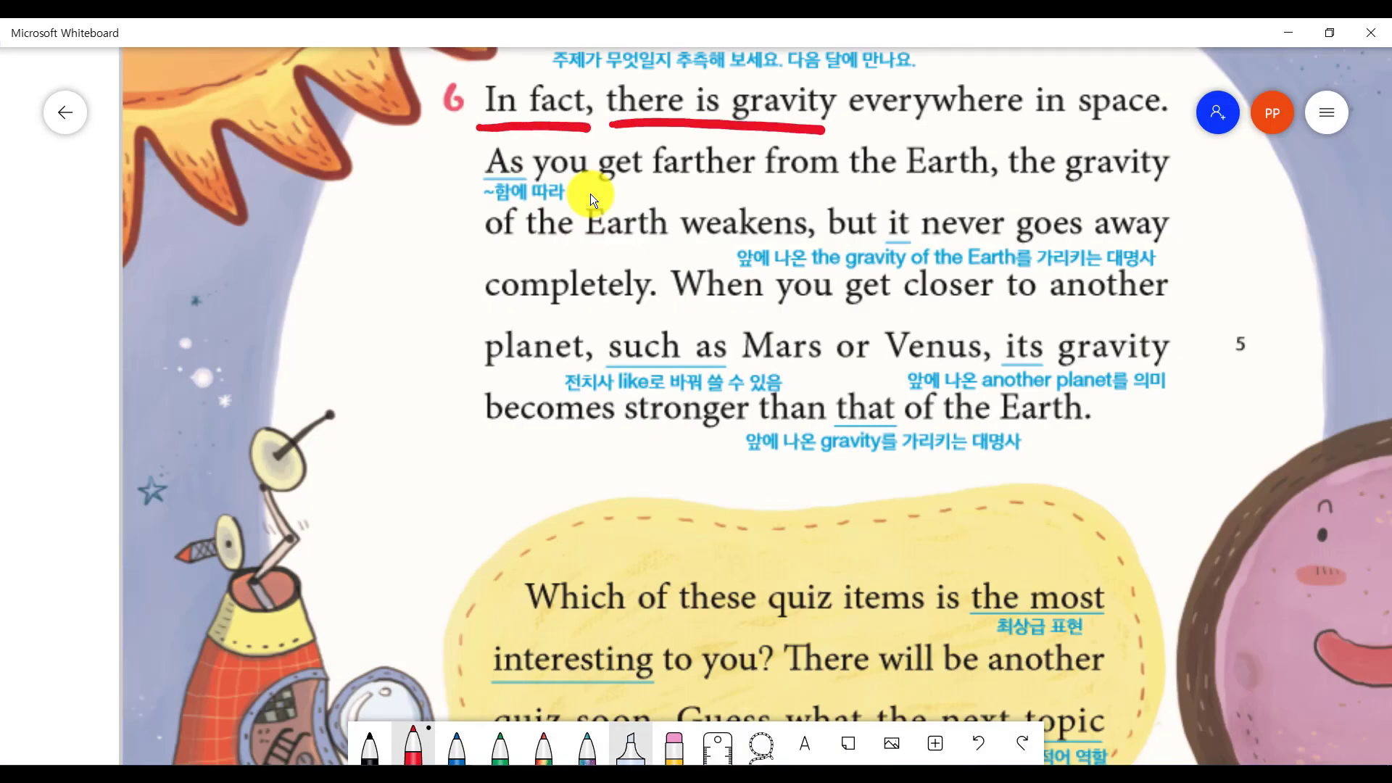
{"action": "left_click_drag", "start_coordinate": [479, 319], "coordinate": [638, 304]}
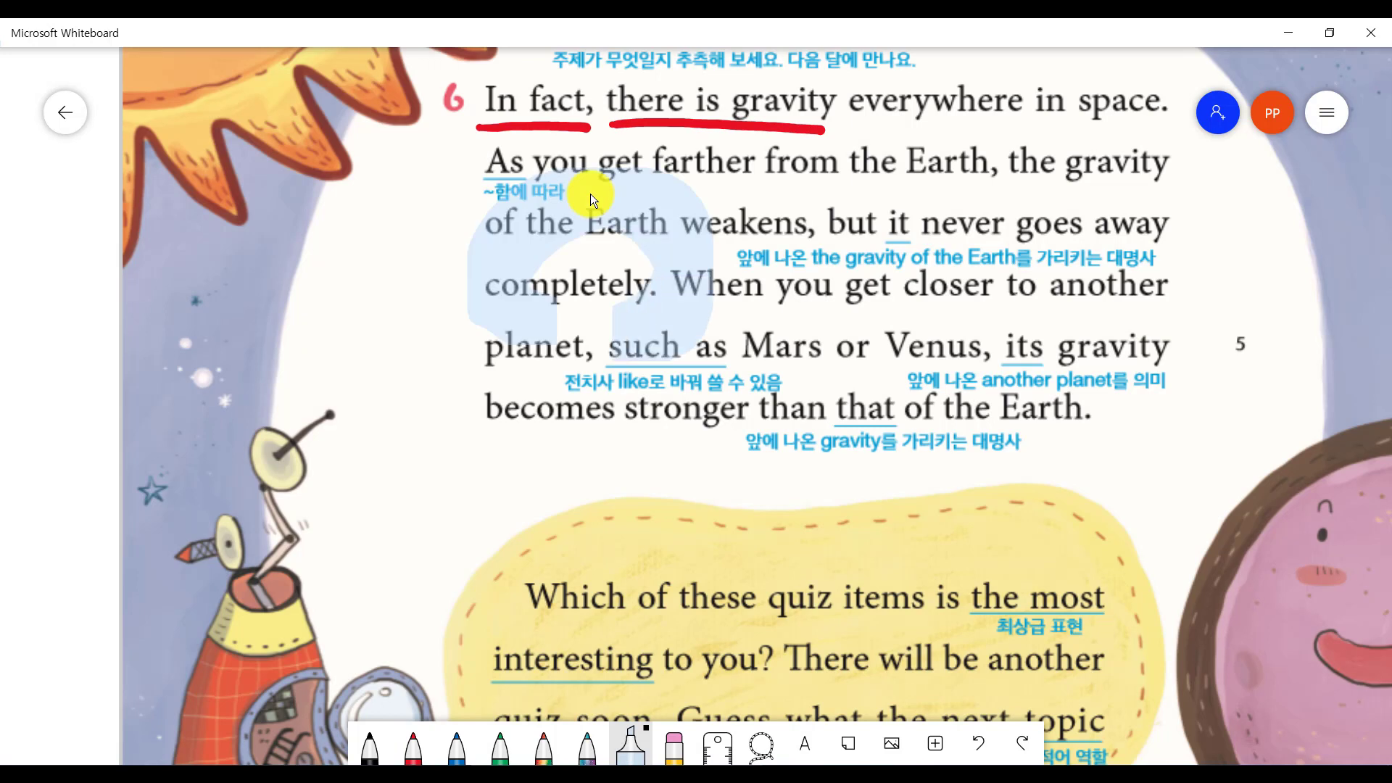
{"action": "mouse_move", "coordinate": [555, 446]}
{"action": "left_mouse_down"}
{"action": "mouse_move", "coordinate": [761, 333]}
{"action": "mouse_move", "coordinate": [663, 458]}
{"action": "left_mouse_up"}
{"action": "left_click_drag", "start_coordinate": [839, 412], "coordinate": [1132, 410]}
Step: Circle "but it" and "goes away" with the glitter pen
{"action": "left_click", "coordinate": [544, 745]}
{"action": "mouse_move", "coordinate": [841, 272]}
{"action": "left_mouse_down"}
{"action": "mouse_move", "coordinate": [932, 192]}
{"action": "mouse_move", "coordinate": [892, 286]}
{"action": "left_mouse_up"}
{"action": "mouse_move", "coordinate": [1033, 312]}
{"action": "left_mouse_down"}
{"action": "mouse_move", "coordinate": [1153, 217]}
{"action": "mouse_move", "coordinate": [1070, 310]}
{"action": "left_mouse_up"}
Step: Underline "becomes", "stronger" and "than that of the Earth" with the red pen
{"action": "left_click", "coordinate": [414, 745]}
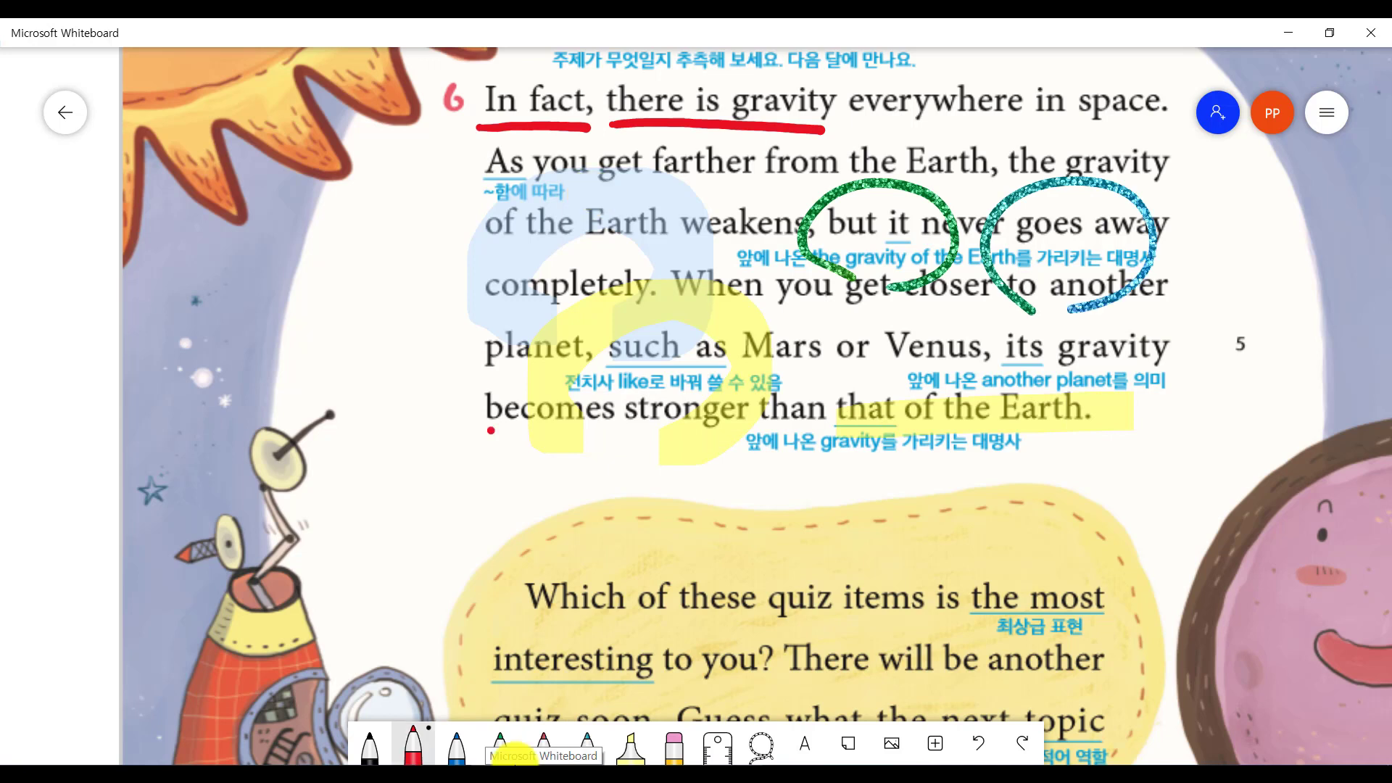
{"action": "left_click_drag", "start_coordinate": [489, 430], "coordinate": [735, 434]}
{"action": "left_click_drag", "start_coordinate": [769, 428], "coordinate": [1116, 430]}
Step: Open the board's background settings and apply the dotted (점) grid background
{"action": "left_click", "coordinate": [935, 743]}
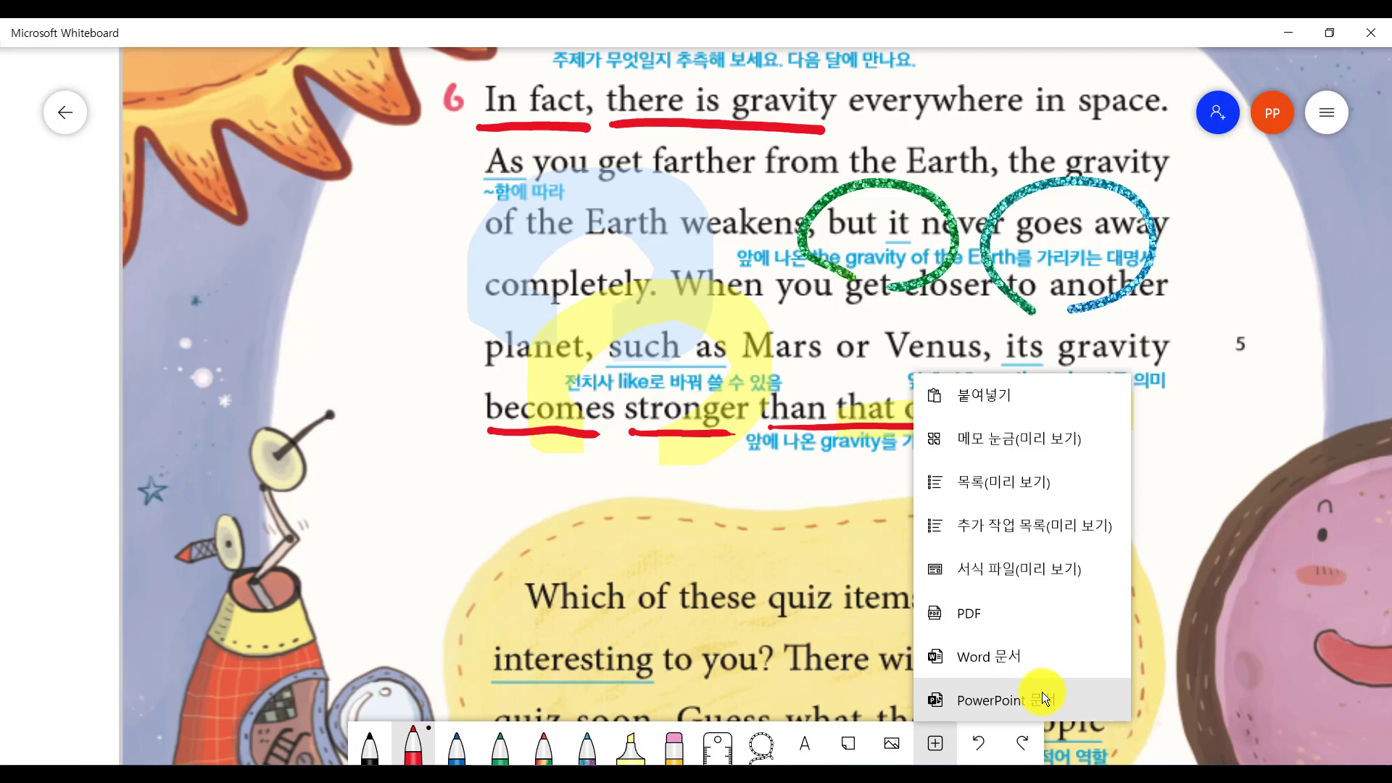
{"action": "left_click", "coordinate": [1327, 113]}
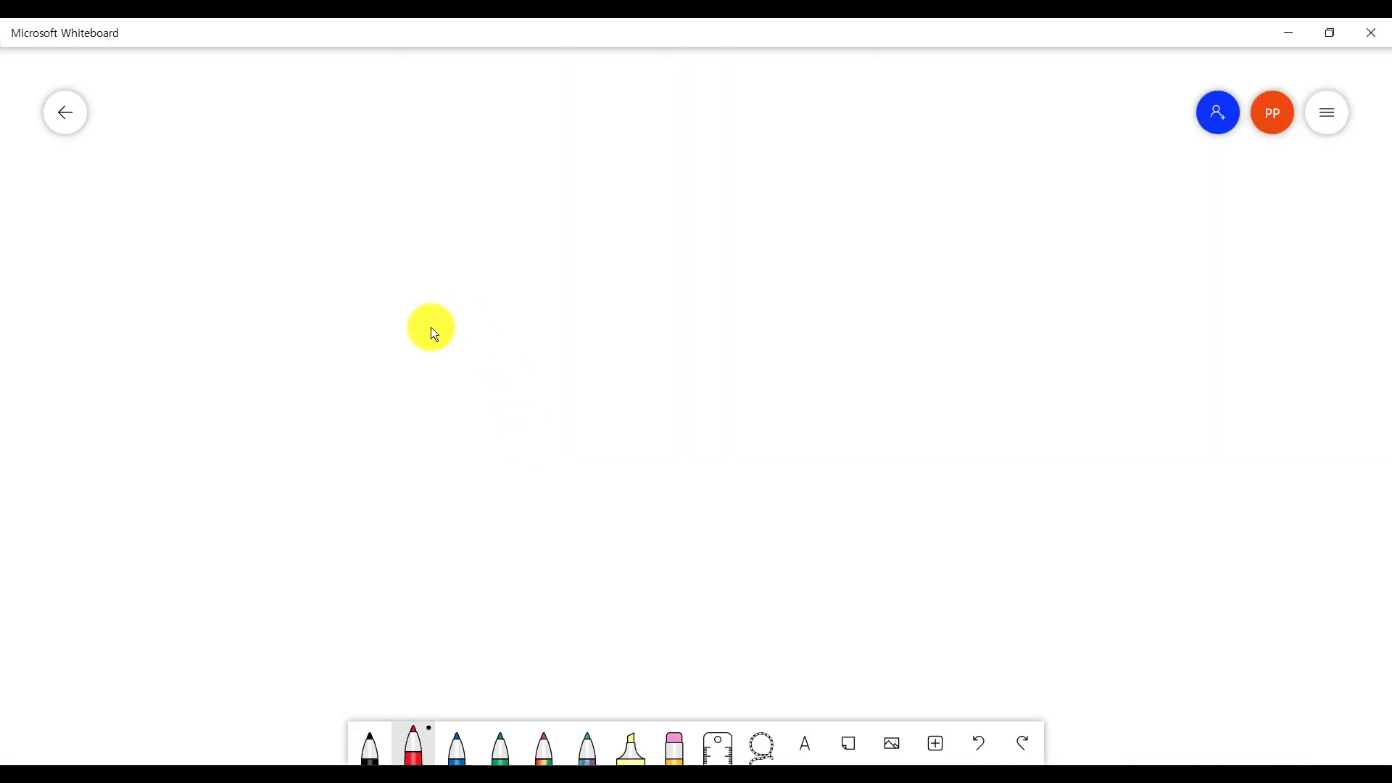
{"action": "left_click", "coordinate": [1332, 111]}
{"action": "left_click", "coordinate": [1198, 391]}
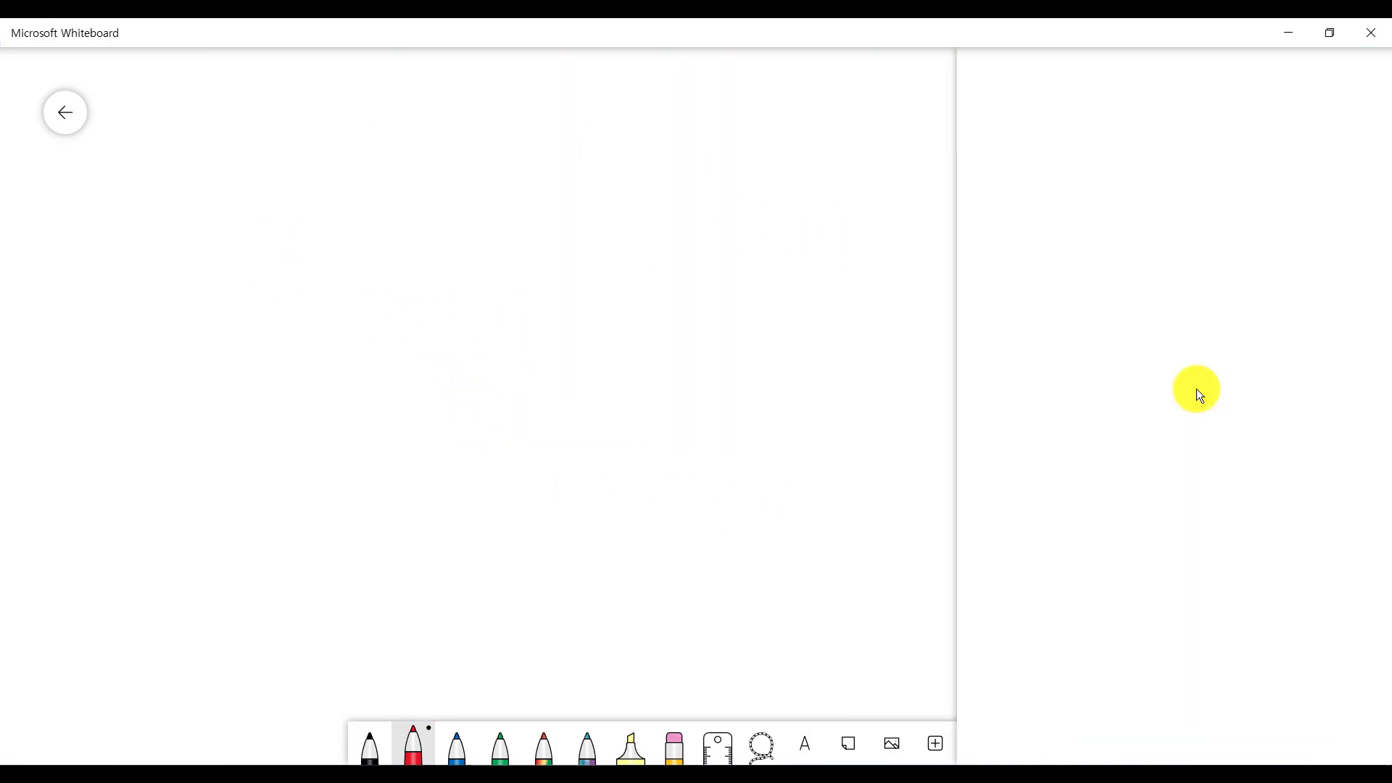
{"action": "left_click", "coordinate": [1146, 515]}
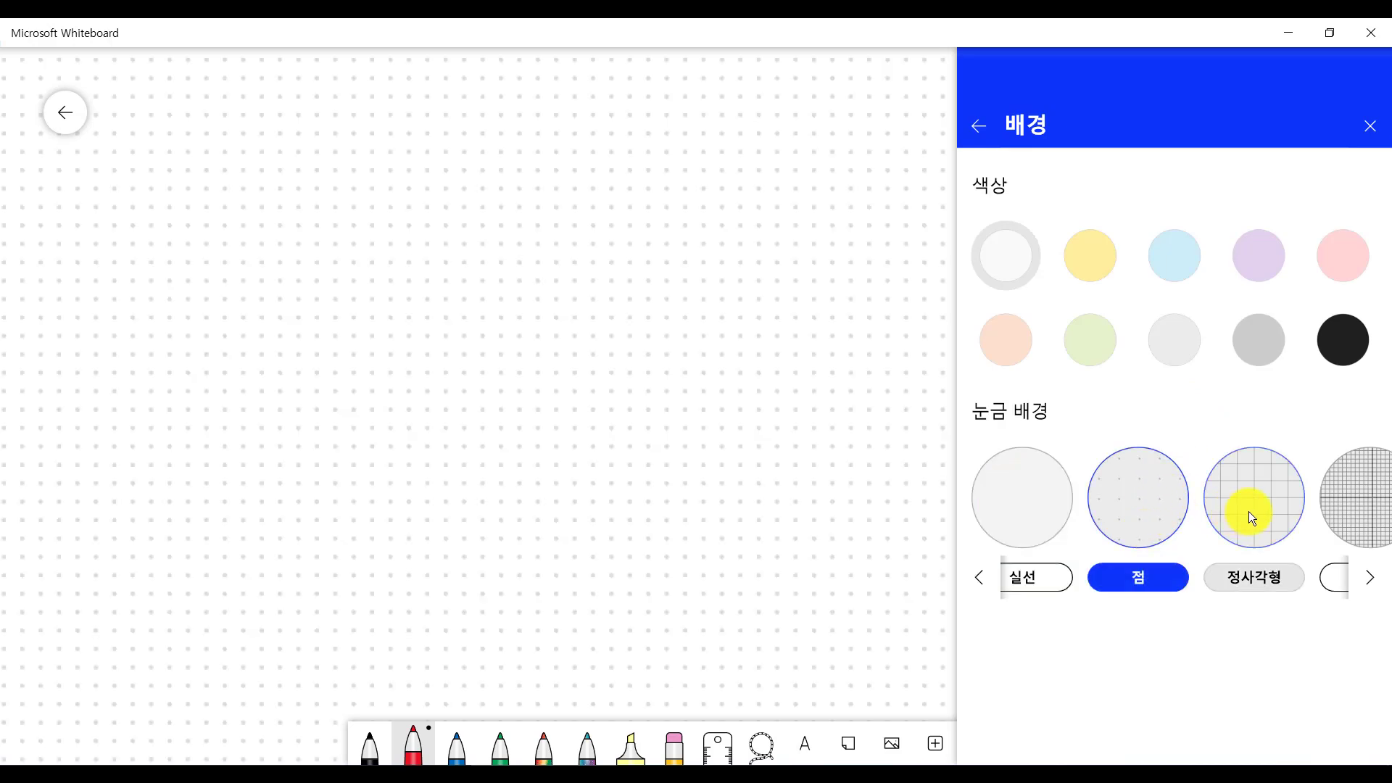
Step: Try the square (정사각형) and triangle (삼각형) grids, and apply the wide-spaced (넓은 간격) ruled lines as the board background
{"action": "left_click", "coordinate": [1249, 511]}
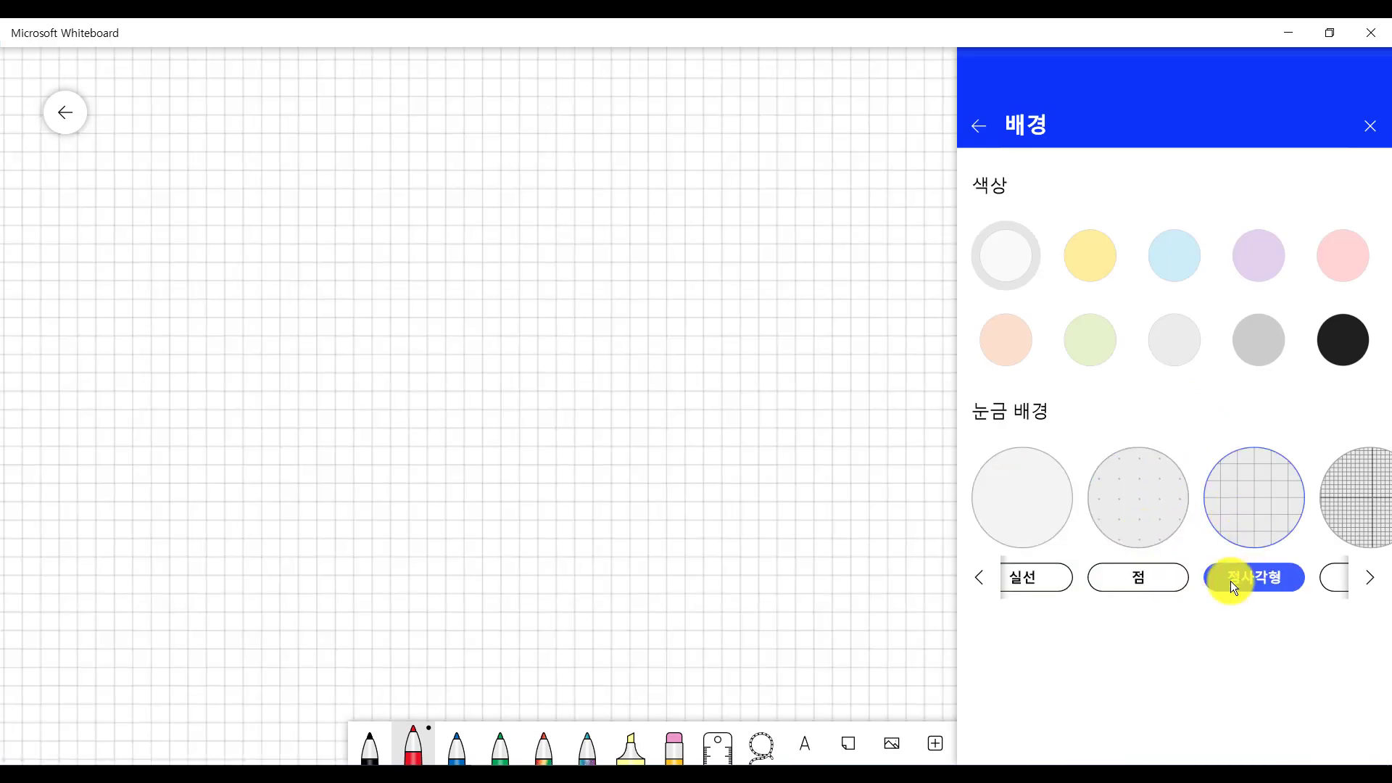
{"action": "left_click", "coordinate": [1365, 577]}
{"action": "left_click", "coordinate": [1366, 577]}
{"action": "left_click", "coordinate": [1366, 578]}
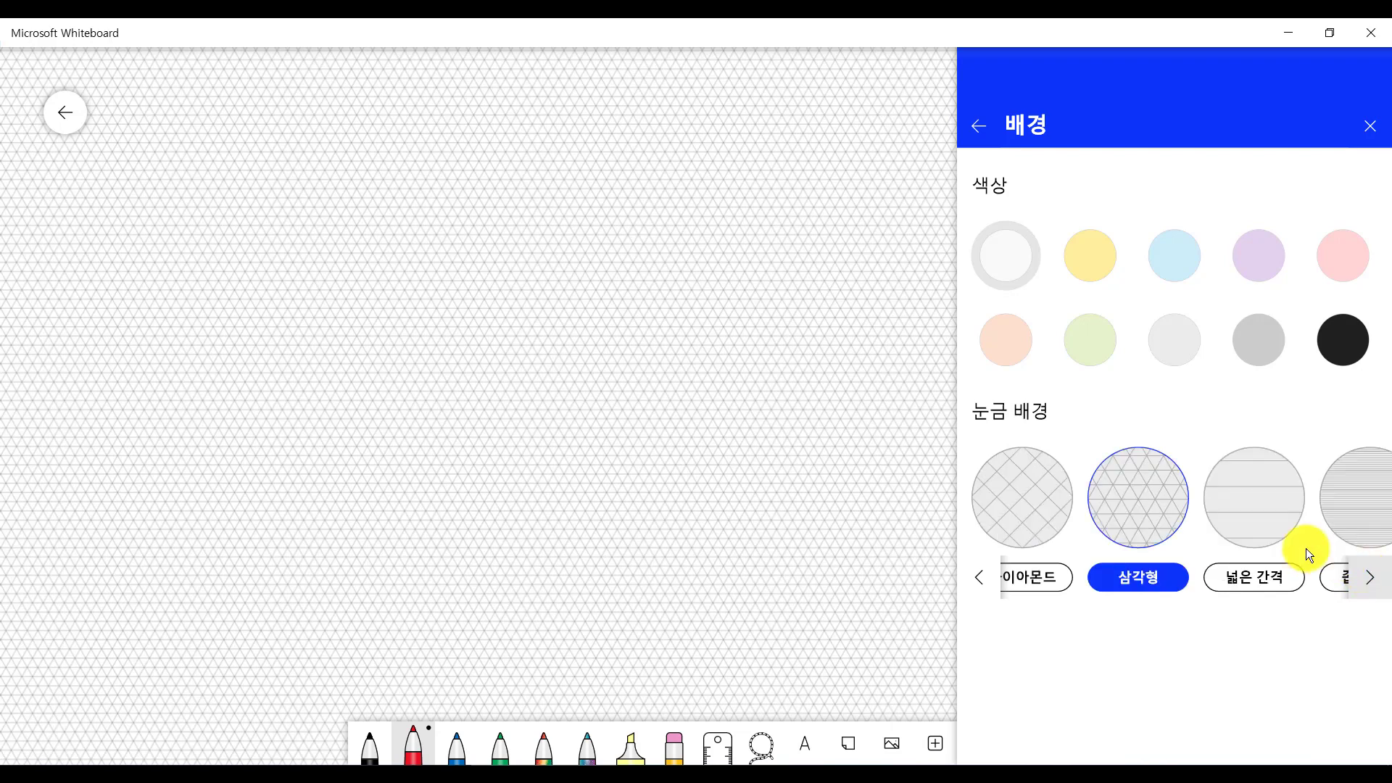
{"action": "left_click", "coordinate": [1255, 513]}
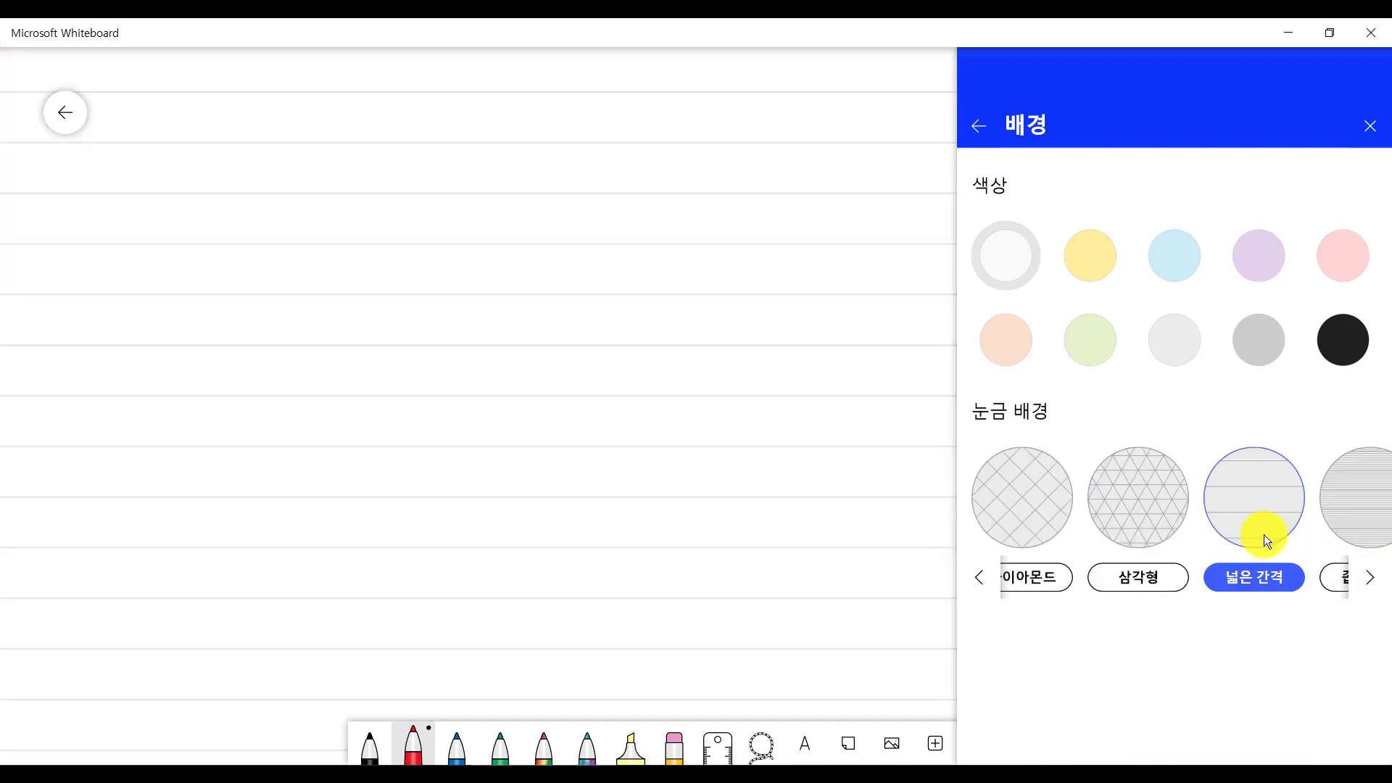
Step: Try yellow and light blue as the board's background colour, and set it back to white
{"action": "left_click", "coordinate": [1099, 268]}
{"action": "left_click", "coordinate": [1185, 259]}
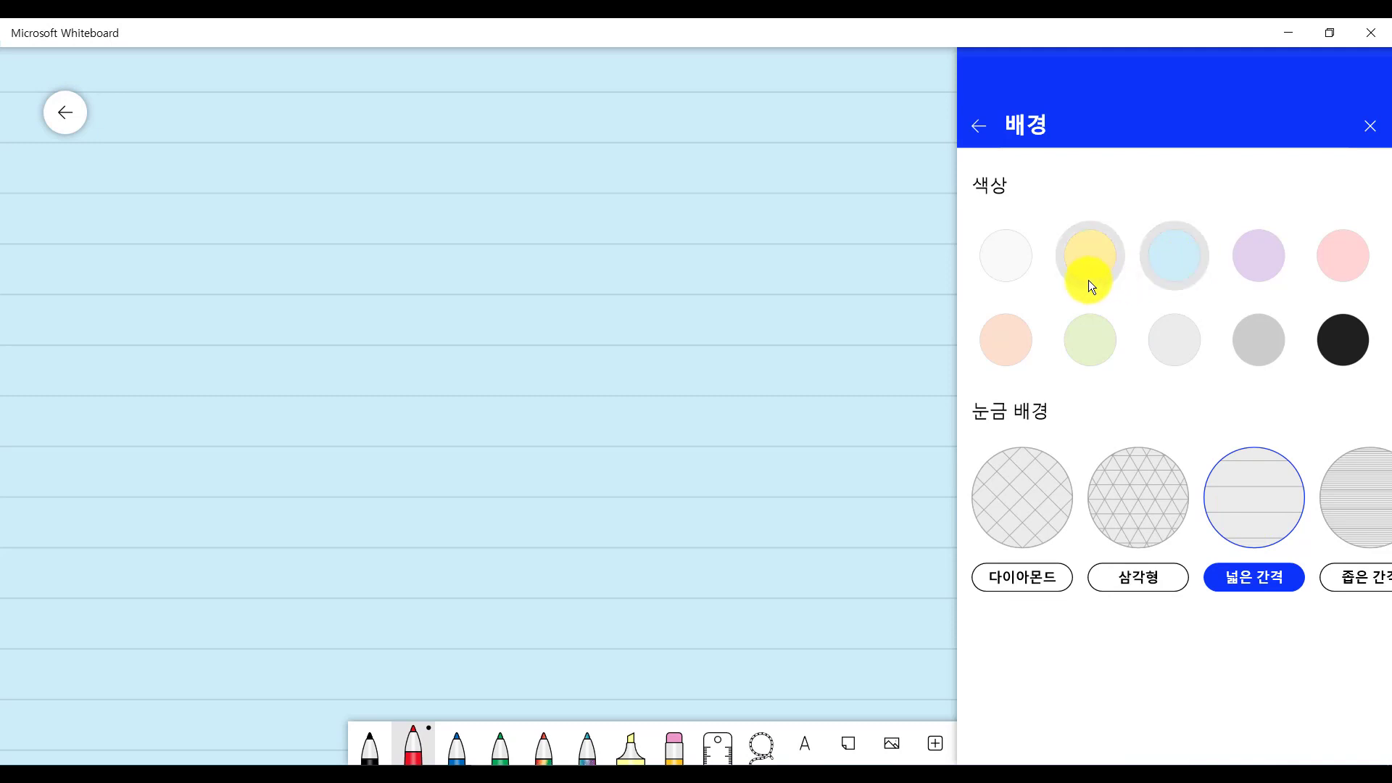
{"action": "left_click", "coordinate": [1016, 264]}
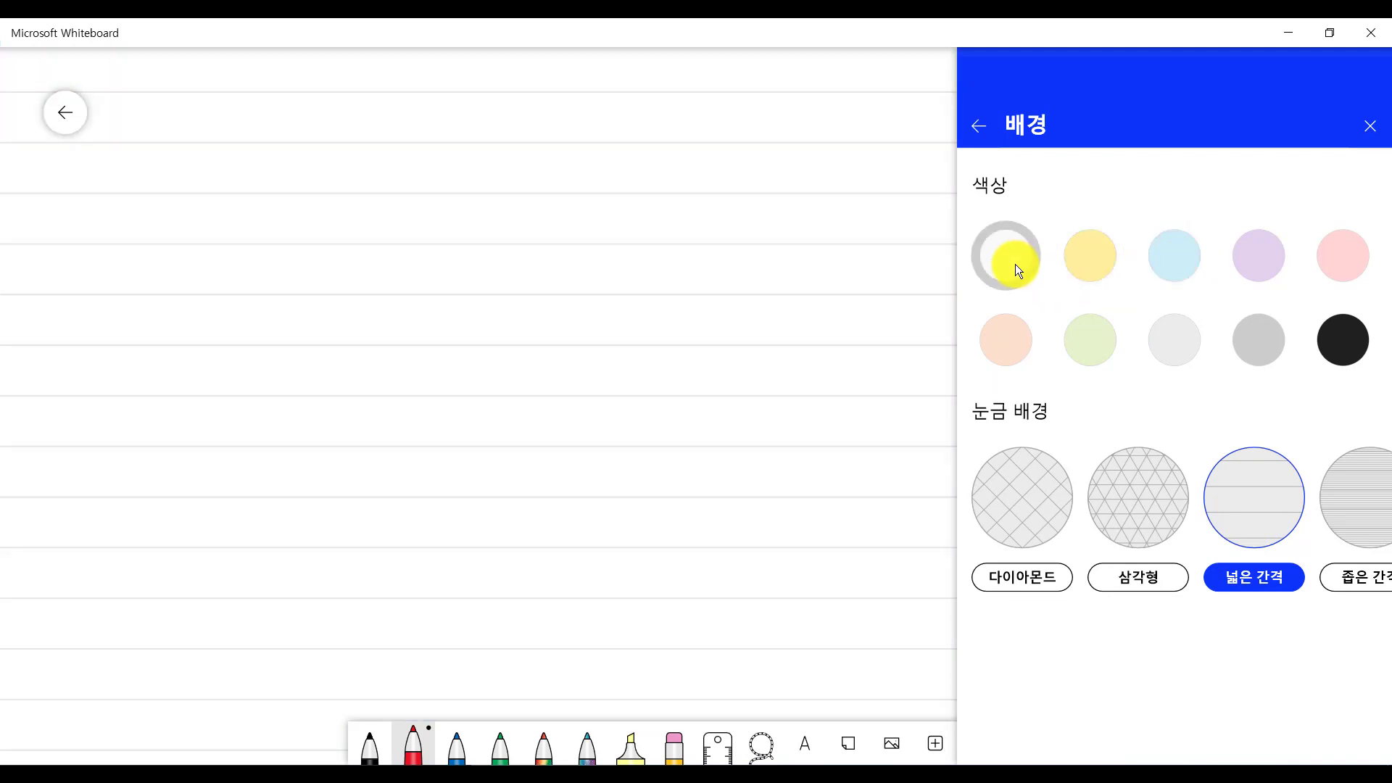
Step: Return to the main settings, turn on ink-to-table conversion (잉크를 테이블로 변환), and close the settings
{"action": "left_click", "coordinate": [984, 129]}
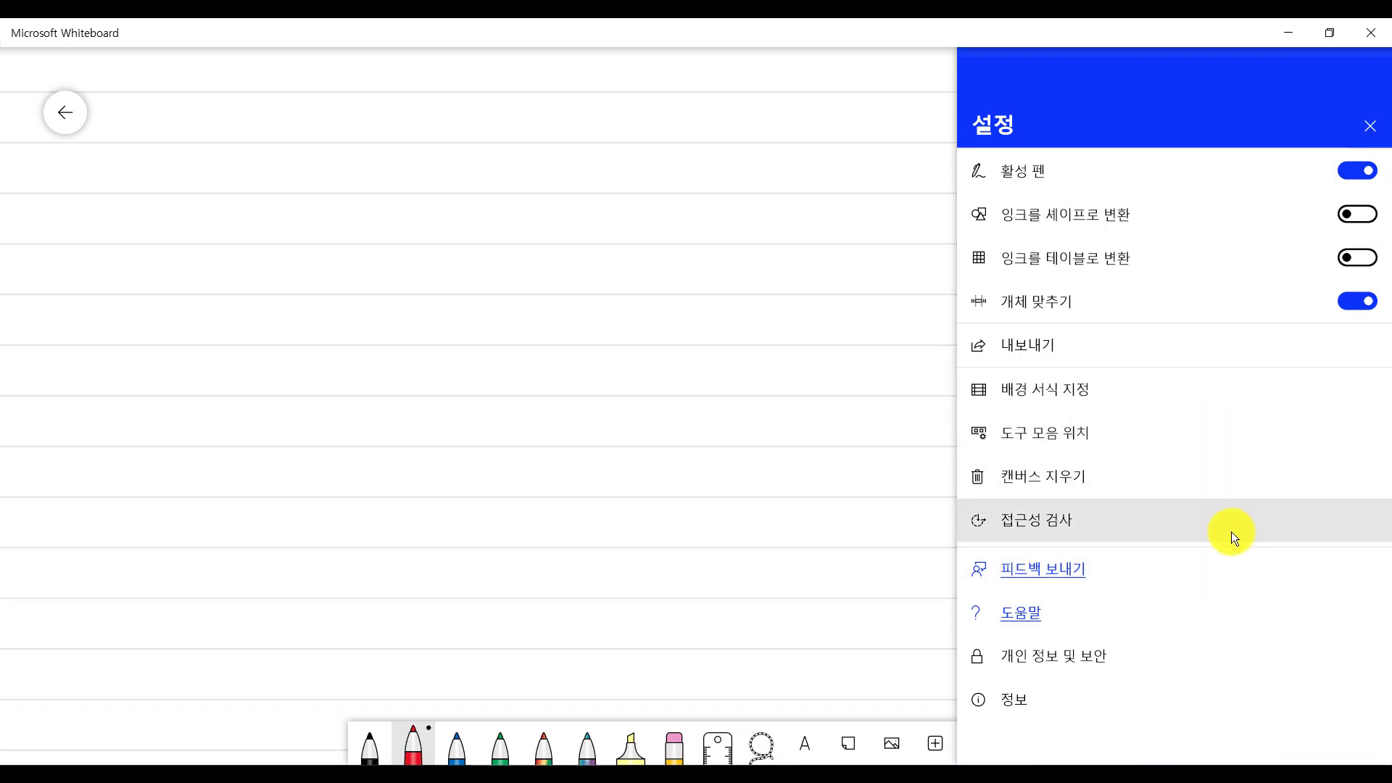
{"action": "left_click", "coordinate": [1349, 259]}
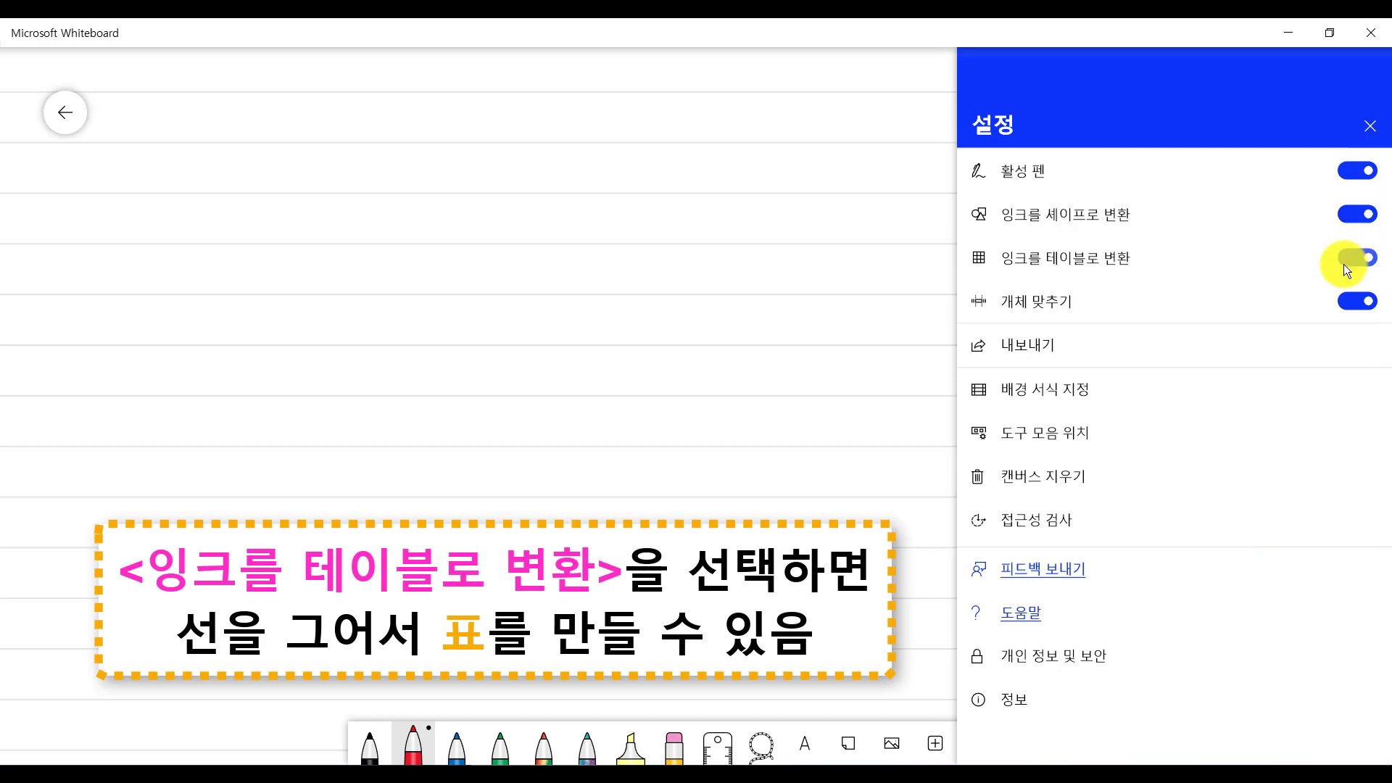
{"action": "left_click", "coordinate": [493, 424]}
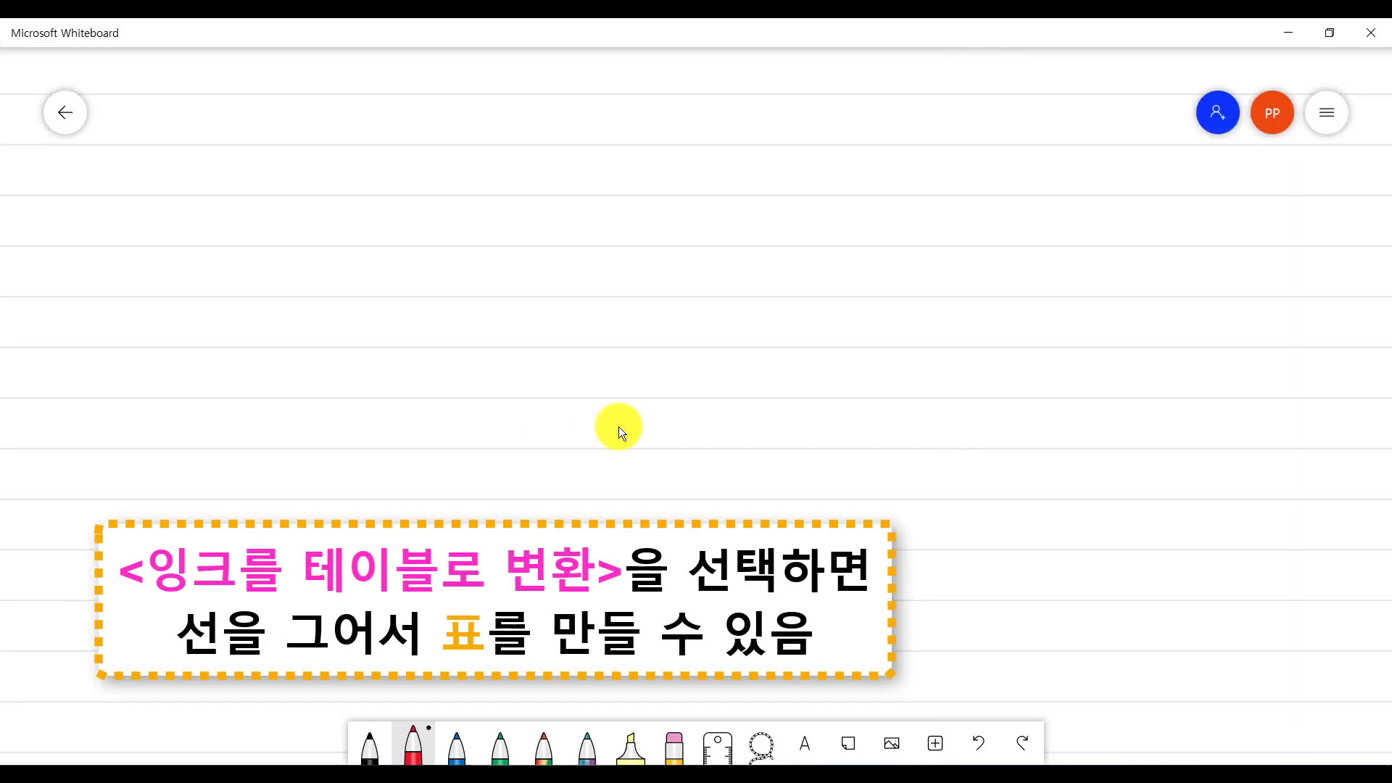
Step: With the black pen, draw a large square and a horizontal line across it to form a two-row table
{"action": "key", "text": "Left"}
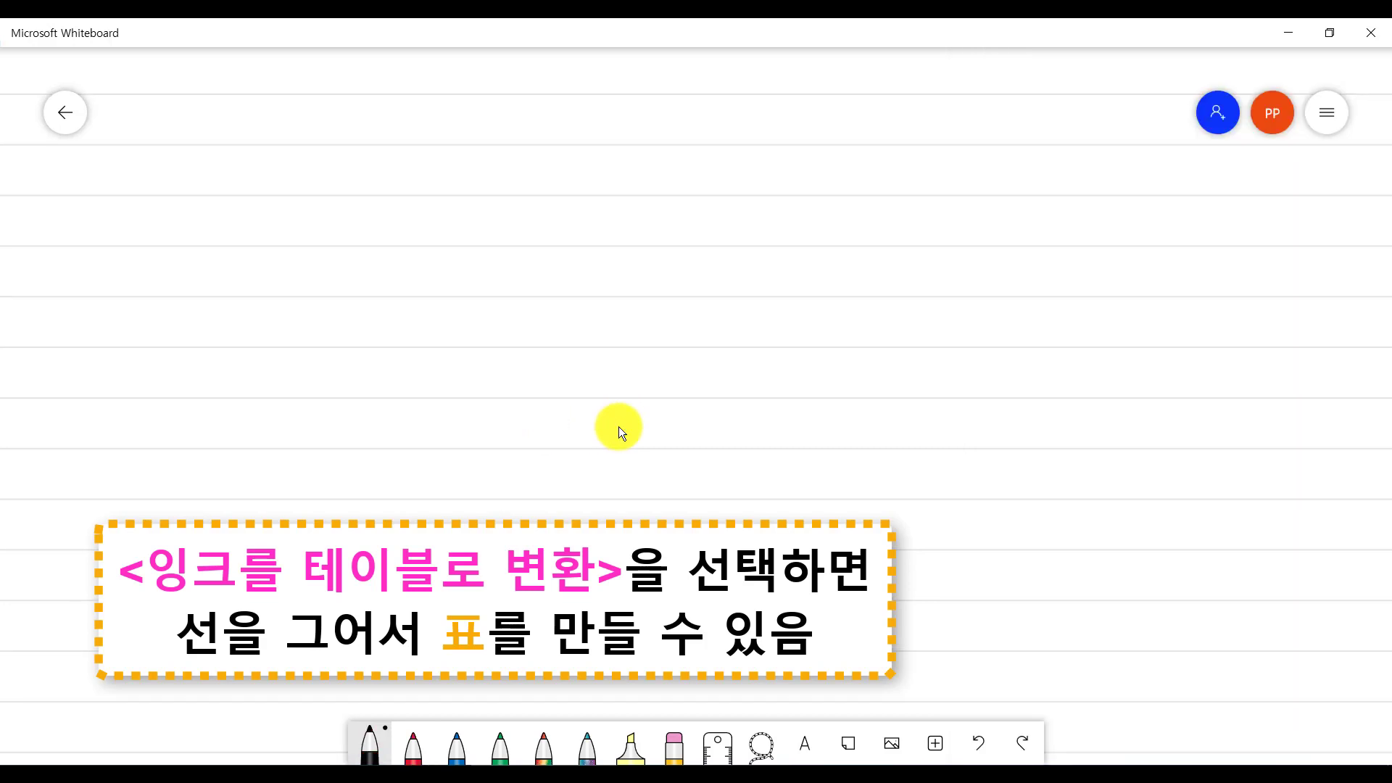
{"action": "left_click_drag", "start_coordinate": [268, 192], "coordinate": [566, 480]}
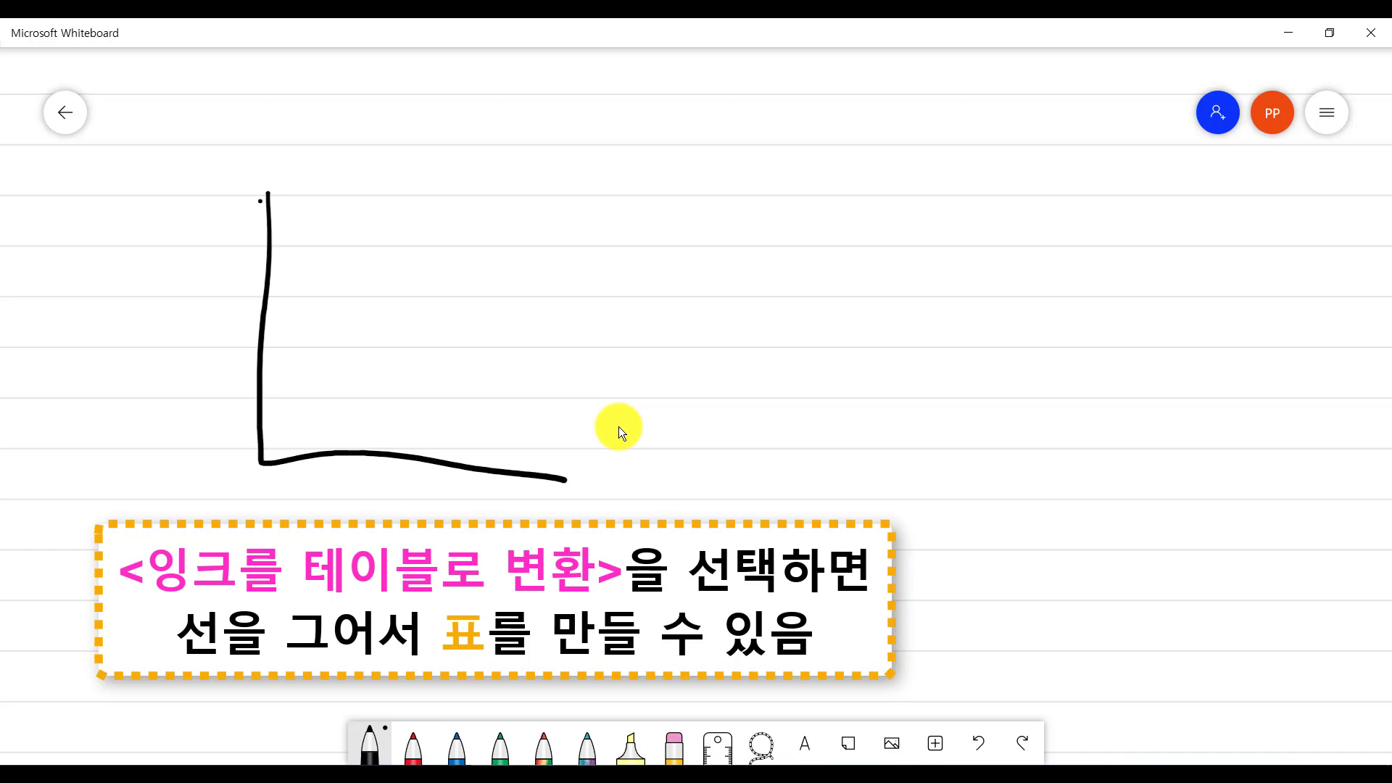
{"action": "mouse_move", "coordinate": [270, 199]}
{"action": "left_mouse_down"}
{"action": "mouse_move", "coordinate": [567, 283]}
{"action": "mouse_move", "coordinate": [560, 475]}
{"action": "left_mouse_up"}
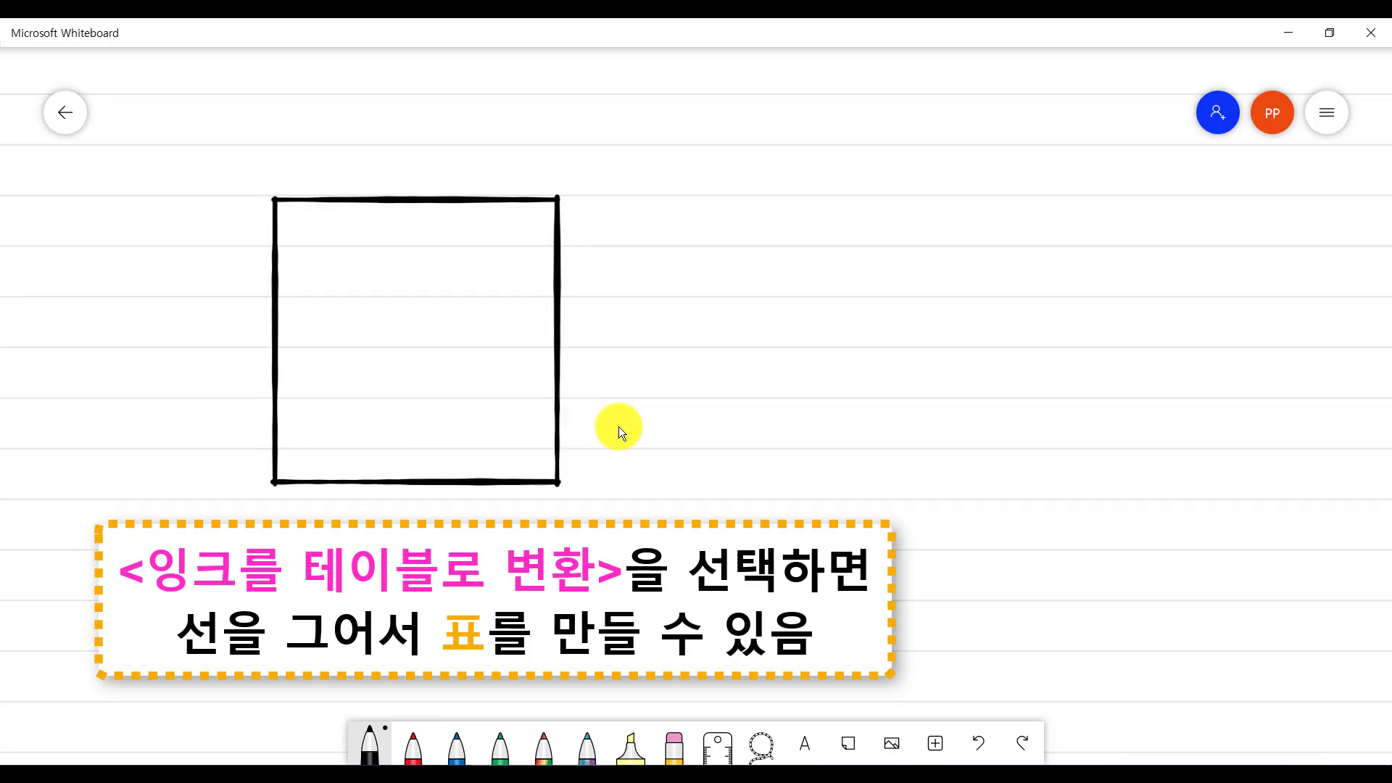
{"action": "left_click_drag", "start_coordinate": [262, 245], "coordinate": [553, 245]}
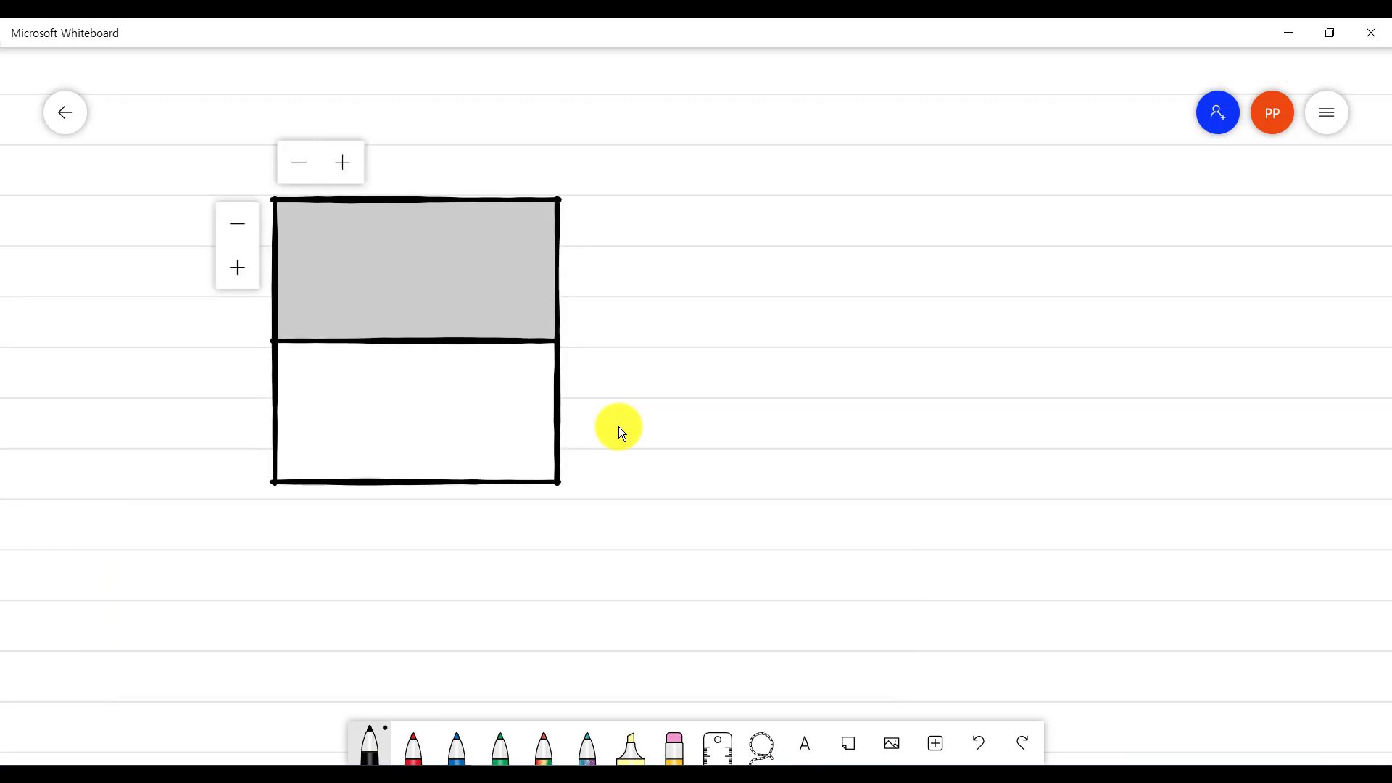
Step: Draw vertical and horizontal dividing lines inside the table to make it three columns by five rows
{"action": "left_click_drag", "start_coordinate": [411, 198], "coordinate": [414, 482]}
{"action": "left_click_drag", "start_coordinate": [268, 415], "coordinate": [558, 416]}
{"action": "left_click_drag", "start_coordinate": [263, 262], "coordinate": [557, 255]}
{"action": "left_click_drag", "start_coordinate": [277, 379], "coordinate": [557, 377]}
{"action": "left_click_drag", "start_coordinate": [493, 200], "coordinate": [494, 723]}
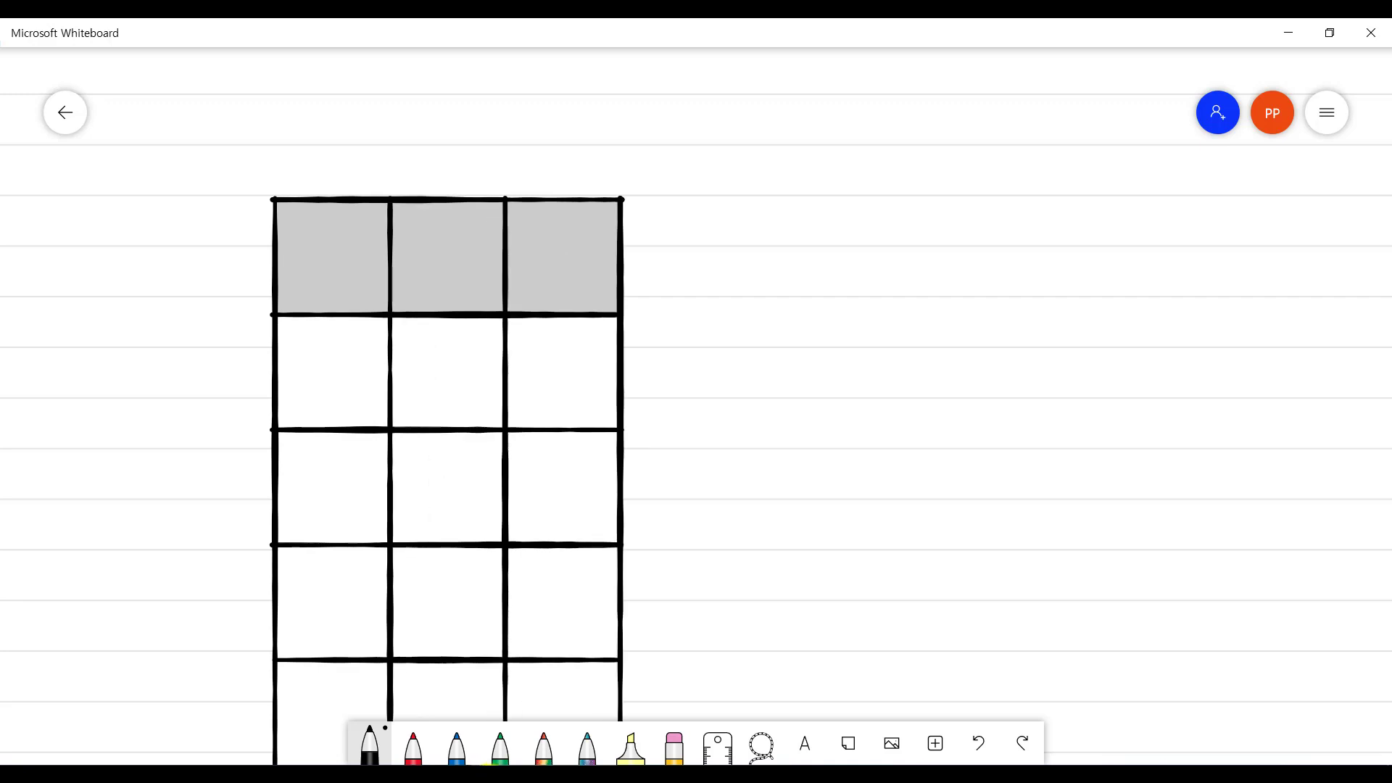
Step: Add three columns to the table so that it has six
{"action": "left_click", "coordinate": [348, 170]}
{"action": "left_click", "coordinate": [348, 170]}
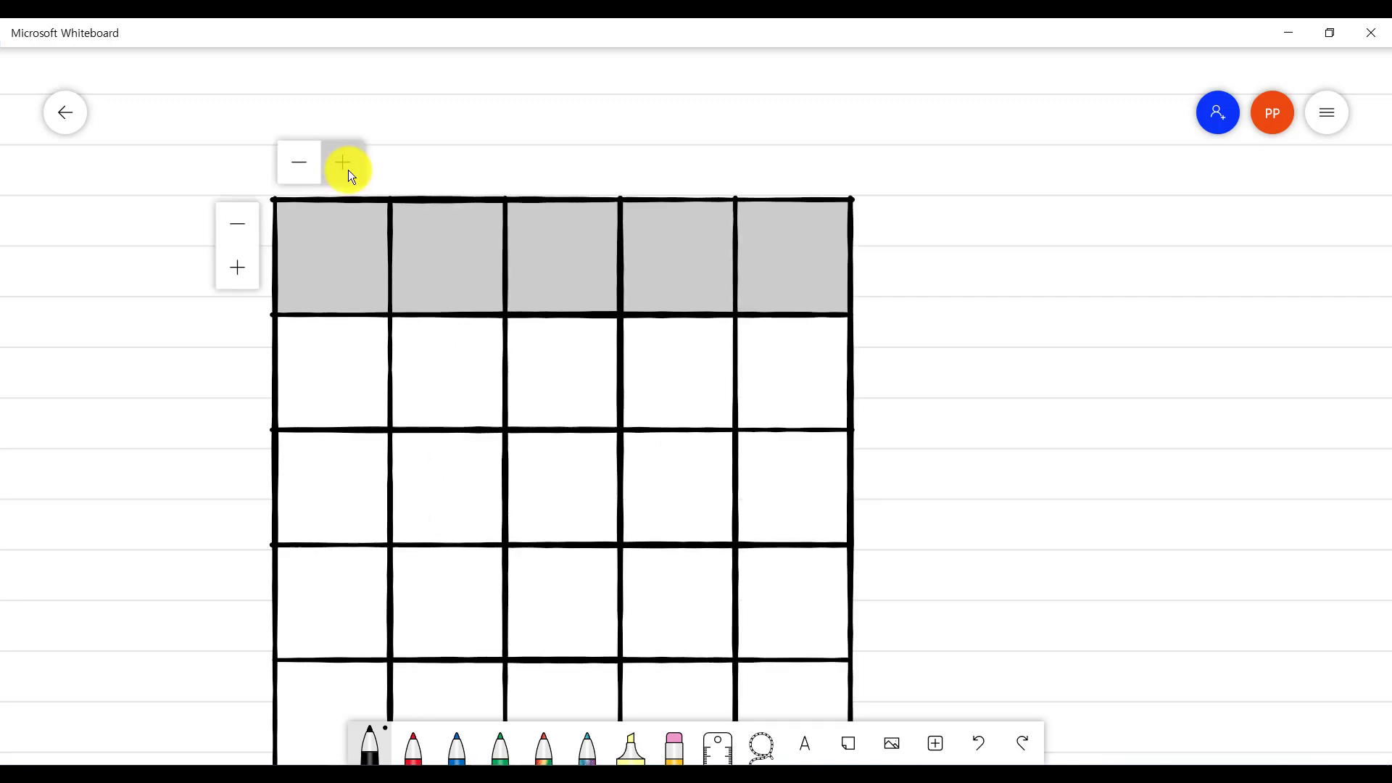
{"action": "left_click", "coordinate": [349, 170]}
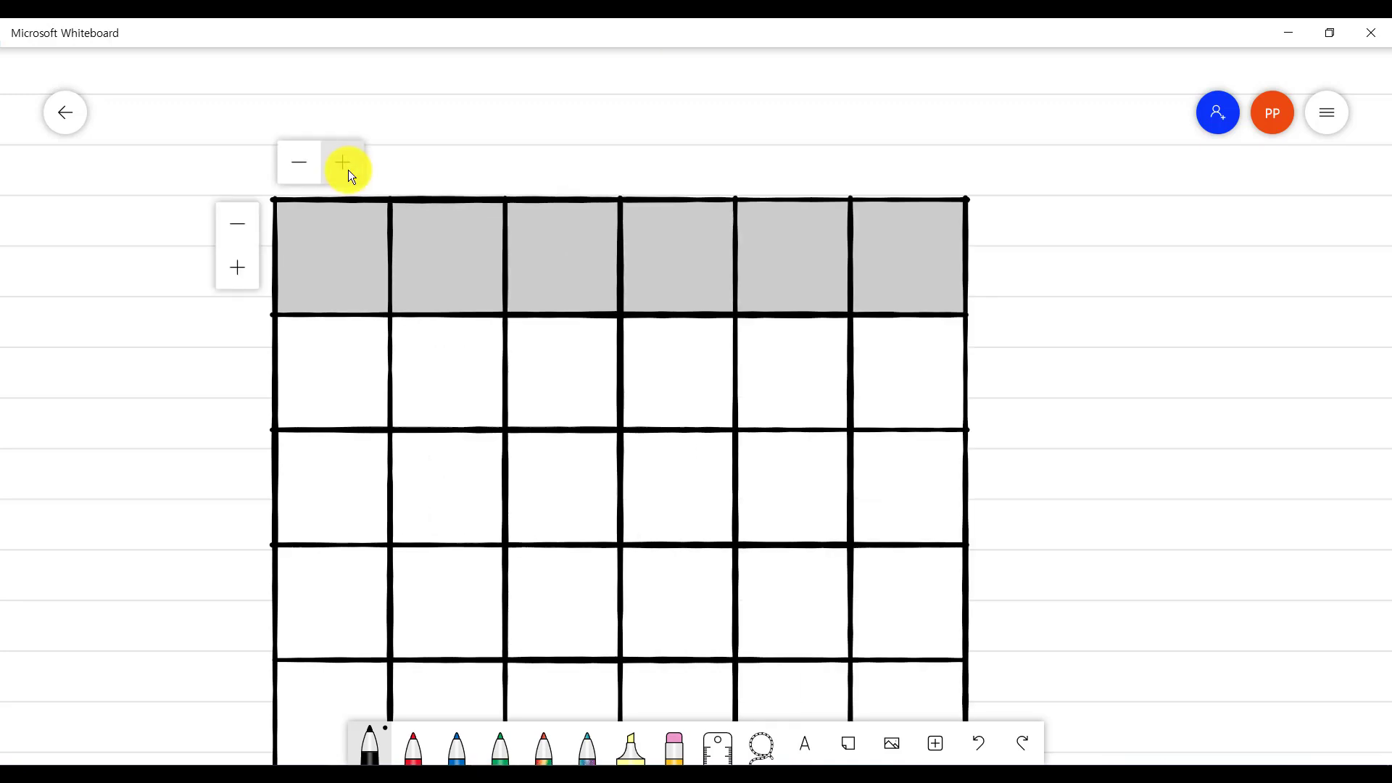
Step: Handwrite a different first name in each of the second, third and fourth header cells
{"action": "mouse_move", "coordinate": [406, 243]}
{"action": "left_mouse_down"}
{"action": "mouse_move", "coordinate": [406, 283]}
{"action": "mouse_move", "coordinate": [451, 278]}
{"action": "left_mouse_up"}
{"action": "left_click_drag", "start_coordinate": [457, 252], "coordinate": [475, 247]}
{"action": "left_click_drag", "start_coordinate": [480, 242], "coordinate": [488, 243]}
{"action": "left_click_drag", "start_coordinate": [488, 253], "coordinate": [521, 281]}
{"action": "left_click_drag", "start_coordinate": [620, 226], "coordinate": [620, 304]}
{"action": "mouse_move", "coordinate": [618, 224]}
{"action": "left_mouse_down"}
{"action": "mouse_move", "coordinate": [625, 258]}
{"action": "mouse_move", "coordinate": [656, 284]}
{"action": "left_mouse_up"}
{"action": "mouse_move", "coordinate": [679, 229]}
{"action": "left_mouse_down"}
{"action": "mouse_move", "coordinate": [682, 284]}
{"action": "mouse_move", "coordinate": [695, 250]}
{"action": "left_mouse_up"}
{"action": "left_click_drag", "start_coordinate": [714, 251], "coordinate": [751, 259]}
{"action": "left_click_drag", "start_coordinate": [873, 222], "coordinate": [850, 291]}
{"action": "left_click_drag", "start_coordinate": [849, 225], "coordinate": [896, 222]}
{"action": "left_click_drag", "start_coordinate": [889, 274], "coordinate": [946, 284]}
{"action": "left_click_drag", "start_coordinate": [946, 258], "coordinate": [939, 310]}
Step: Handwrite "Dream job" and "Hobby" as row labels in the first column below the header
{"action": "scroll", "coordinate": [217, 145], "scroll_direction": "down", "scroll_amount": 3}
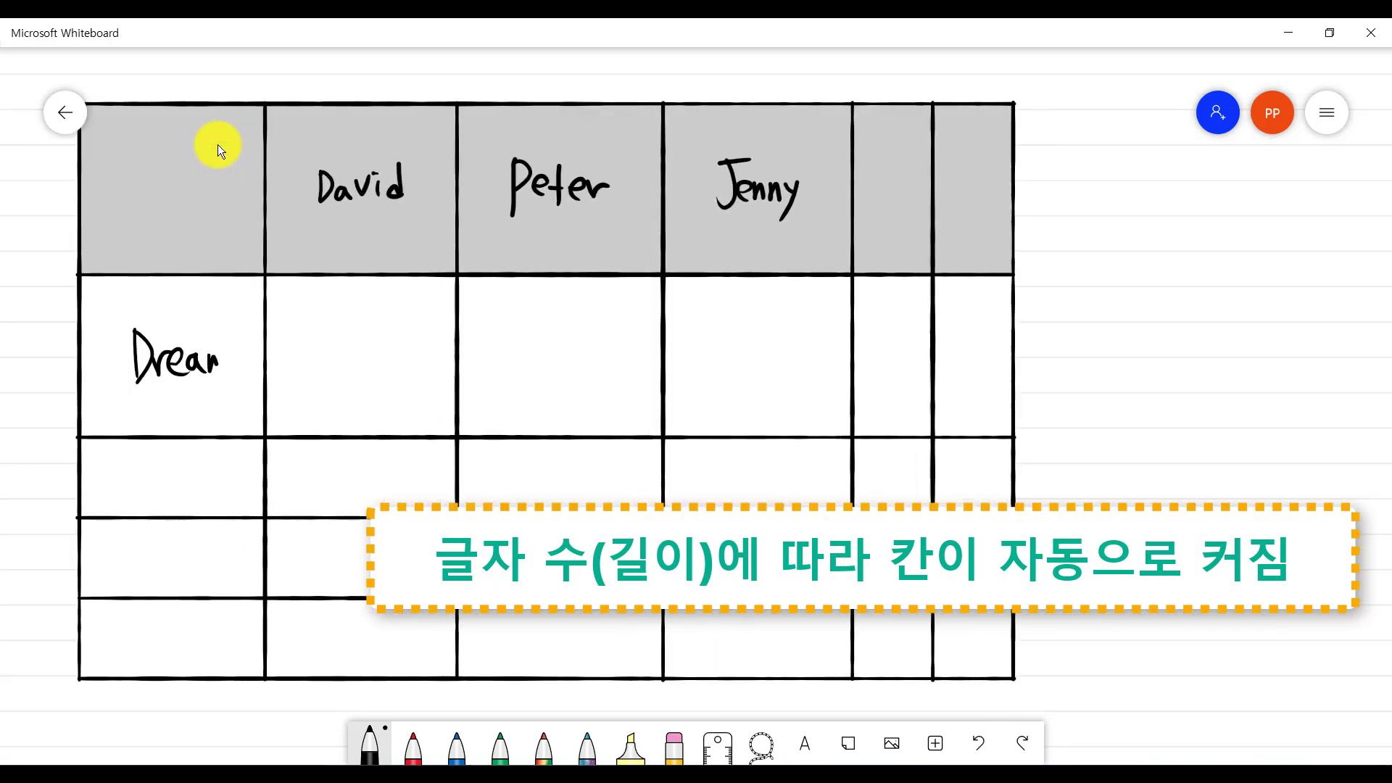
{"action": "left_click_drag", "start_coordinate": [206, 352], "coordinate": [225, 370]}
{"action": "left_click_drag", "start_coordinate": [251, 337], "coordinate": [243, 392]}
{"action": "left_click_drag", "start_coordinate": [283, 362], "coordinate": [299, 377]}
{"action": "left_click_drag", "start_coordinate": [147, 472], "coordinate": [140, 527]}
{"action": "left_click_drag", "start_coordinate": [175, 472], "coordinate": [161, 517]}
{"action": "left_click_drag", "start_coordinate": [190, 493], "coordinate": [225, 513]}
{"action": "left_click_drag", "start_coordinate": [248, 457], "coordinate": [244, 513]}
{"action": "left_click_drag", "start_coordinate": [261, 488], "coordinate": [280, 487]}
{"action": "left_click_drag", "start_coordinate": [280, 487], "coordinate": [260, 554]}
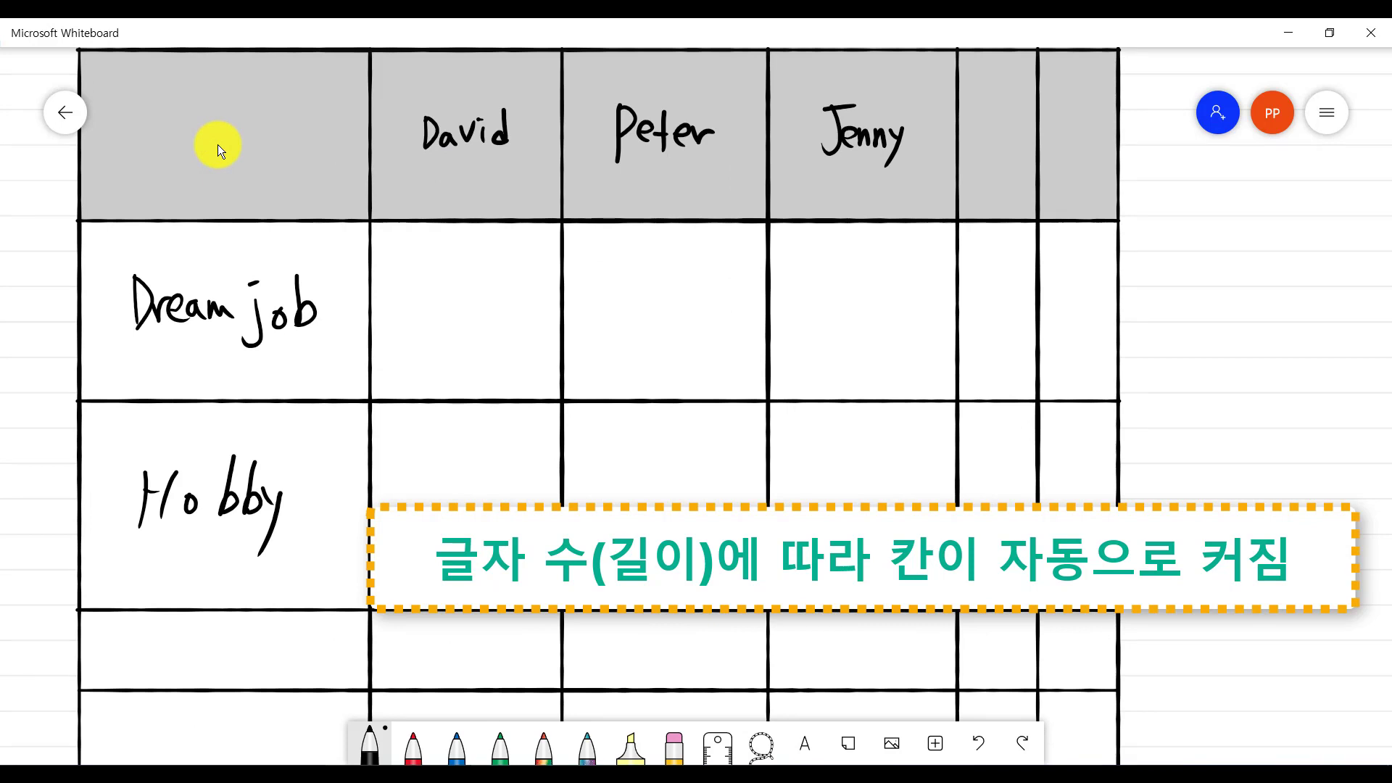
Step: Put small pen marks in four cells of the "Dream job" row and three cells of the "Hobby" row
{"action": "left_click_drag", "start_coordinate": [454, 315], "coordinate": [464, 325]}
{"action": "left_click_drag", "start_coordinate": [637, 317], "coordinate": [654, 322]}
{"action": "left_click_drag", "start_coordinate": [874, 319], "coordinate": [885, 321]}
{"action": "left_click_drag", "start_coordinate": [956, 362], "coordinate": [960, 365]}
{"action": "left_click_drag", "start_coordinate": [821, 491], "coordinate": [827, 498]}
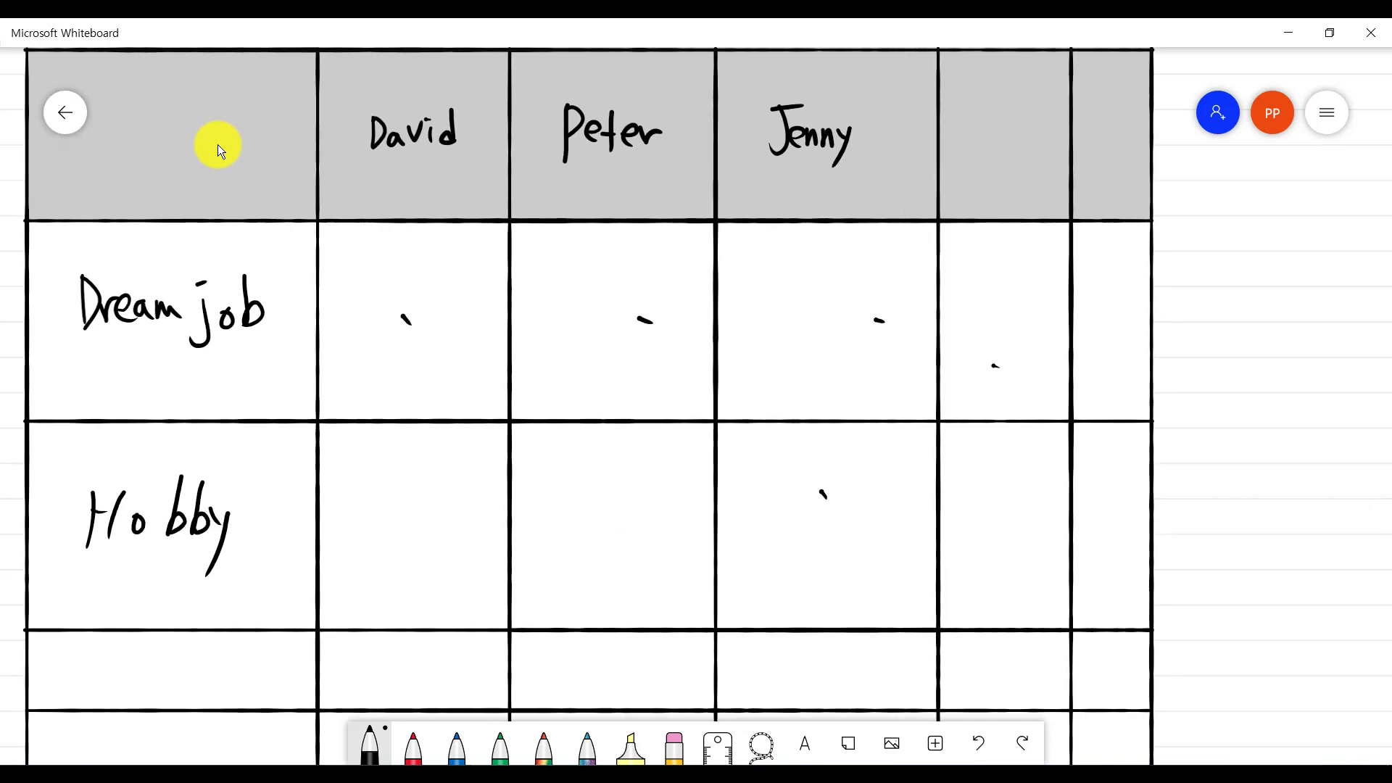
{"action": "left_click", "coordinate": [518, 522]}
{"action": "left_click", "coordinate": [378, 521]}
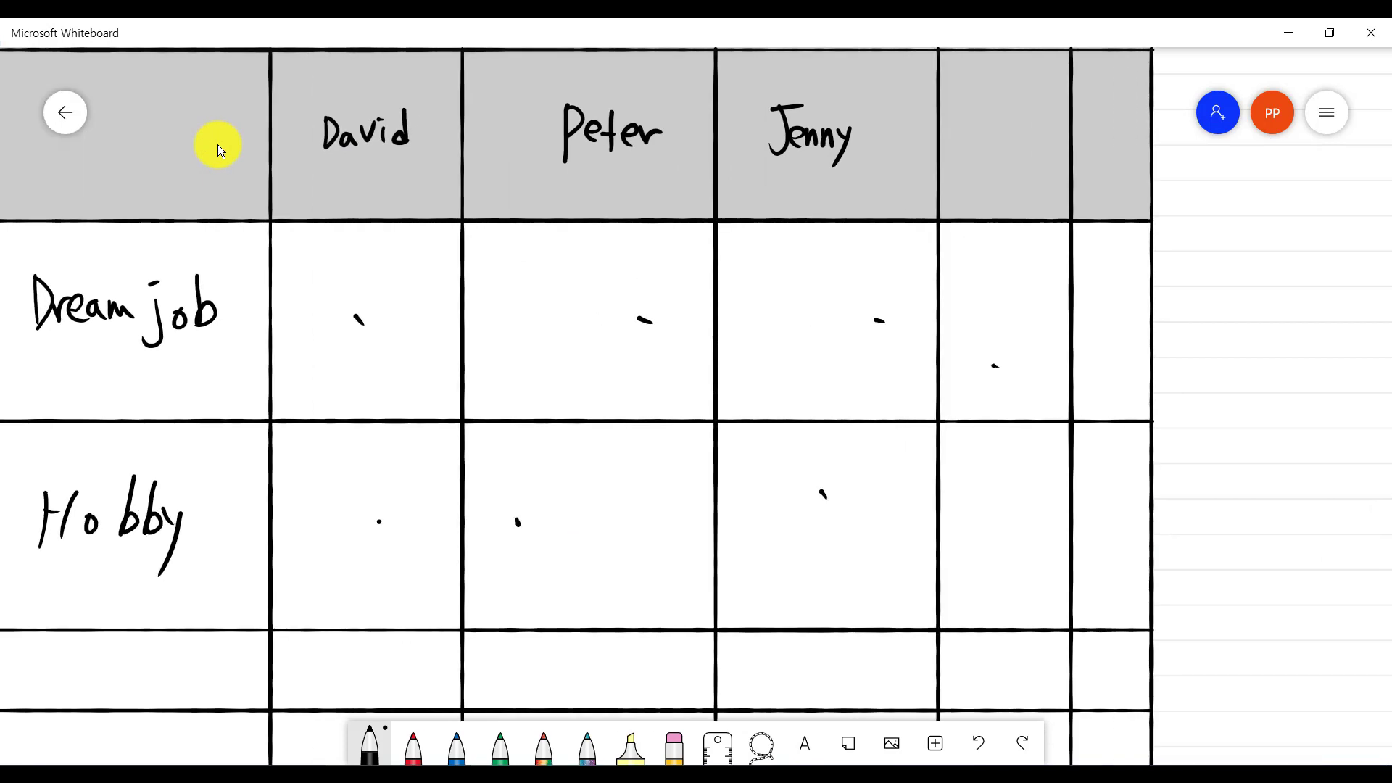
Step: Turn off ink-to-table (잉크를 테이블로 변환) and ink-to-shape (잉크를 셰이프로 변환) conversion in the board settings
{"action": "left_click", "coordinate": [1326, 122]}
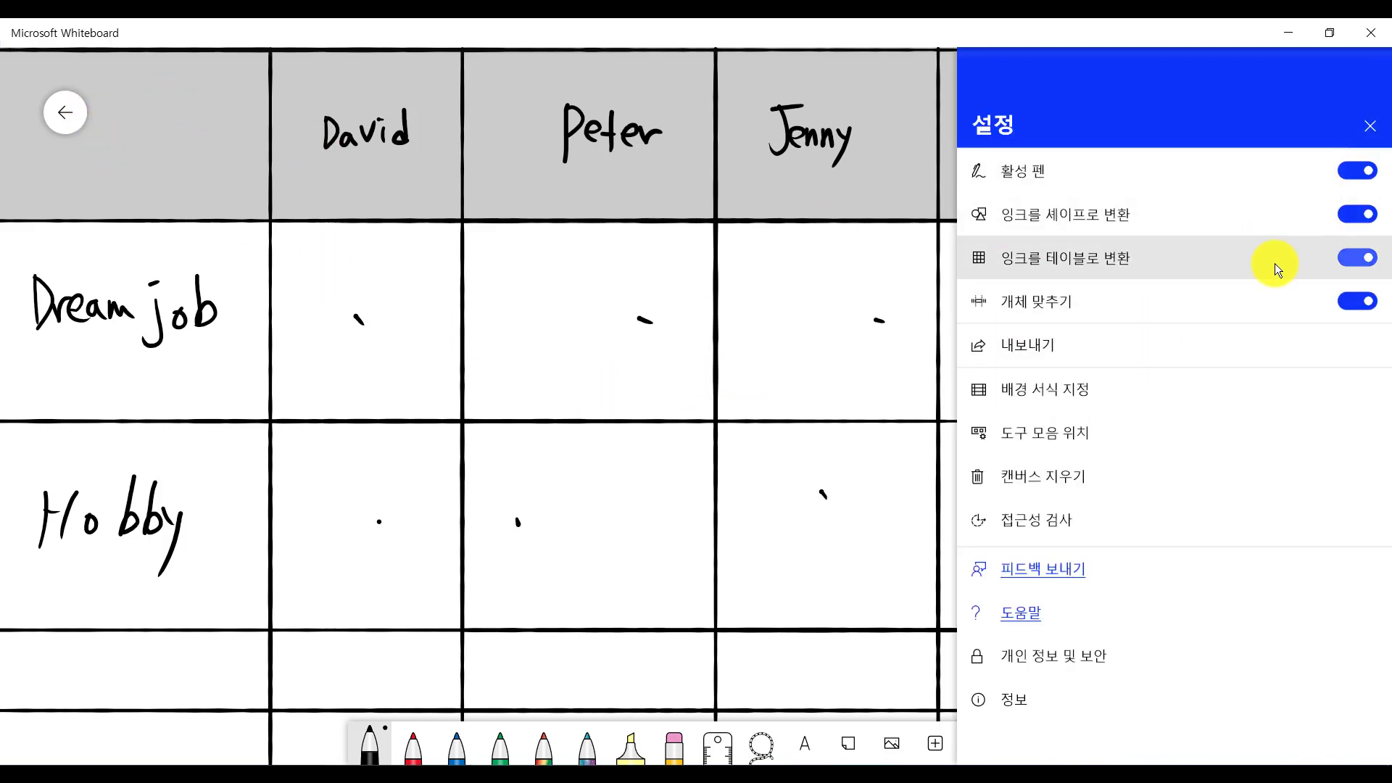
{"action": "left_click", "coordinate": [1362, 259]}
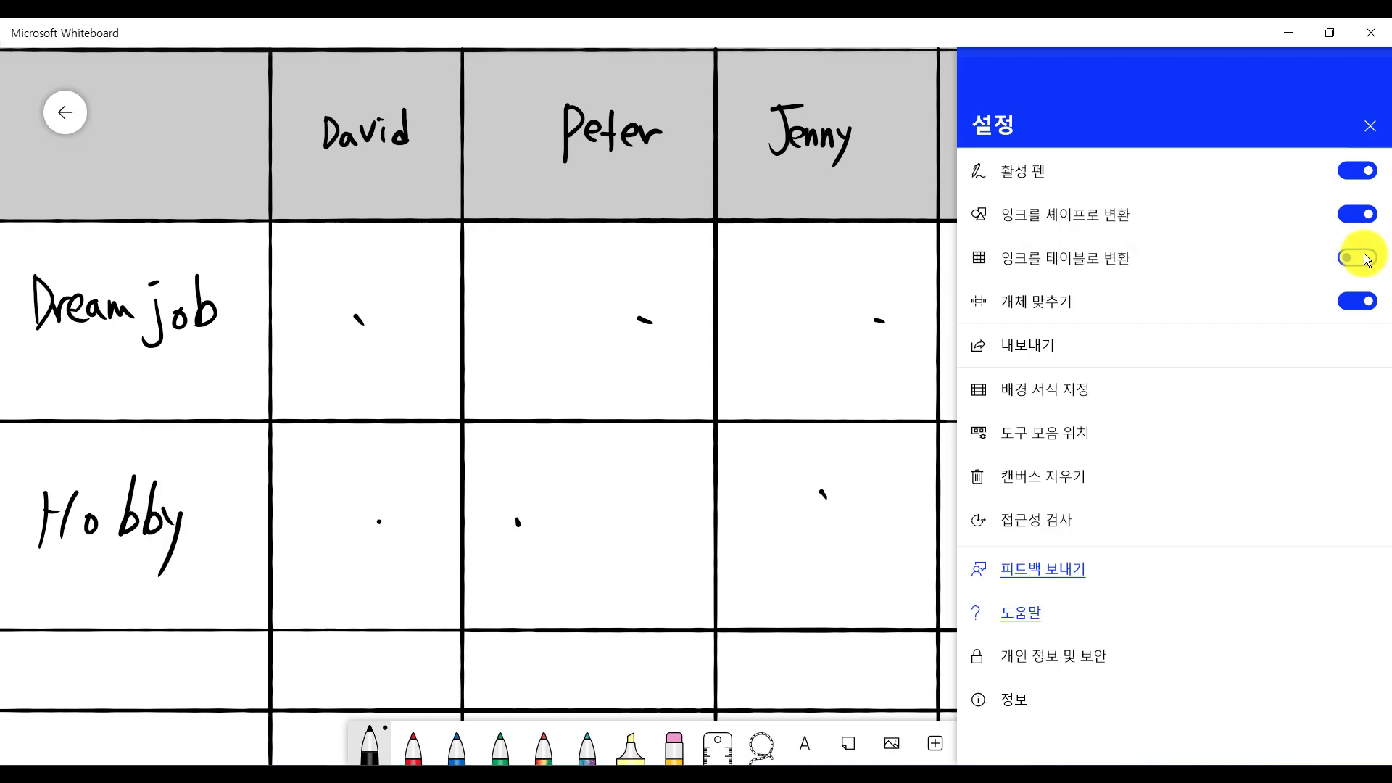
{"action": "left_click", "coordinate": [1358, 215]}
{"action": "left_click", "coordinate": [845, 477]}
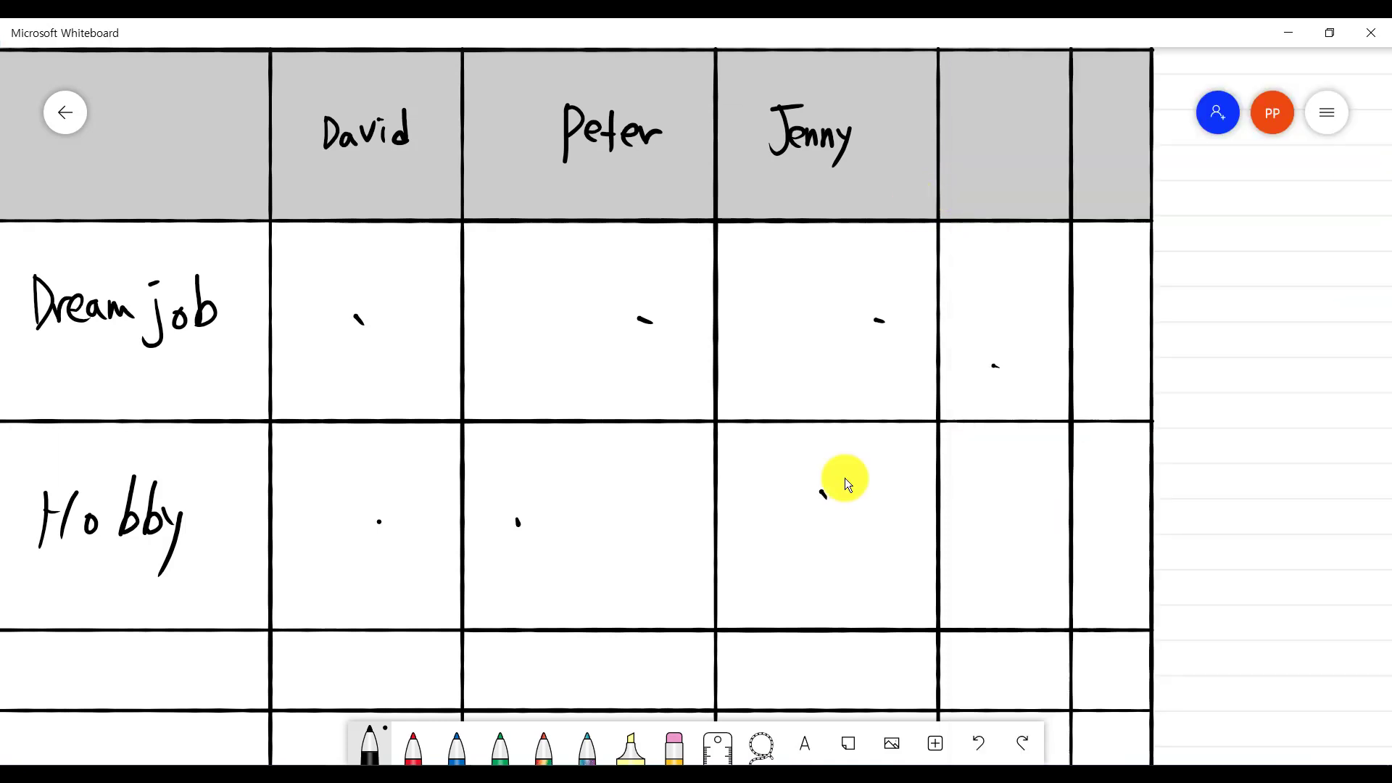
Step: Select the handwritten table and delete it from the board
{"action": "left_click", "coordinate": [836, 472]}
{"action": "key", "text": "Delete"}
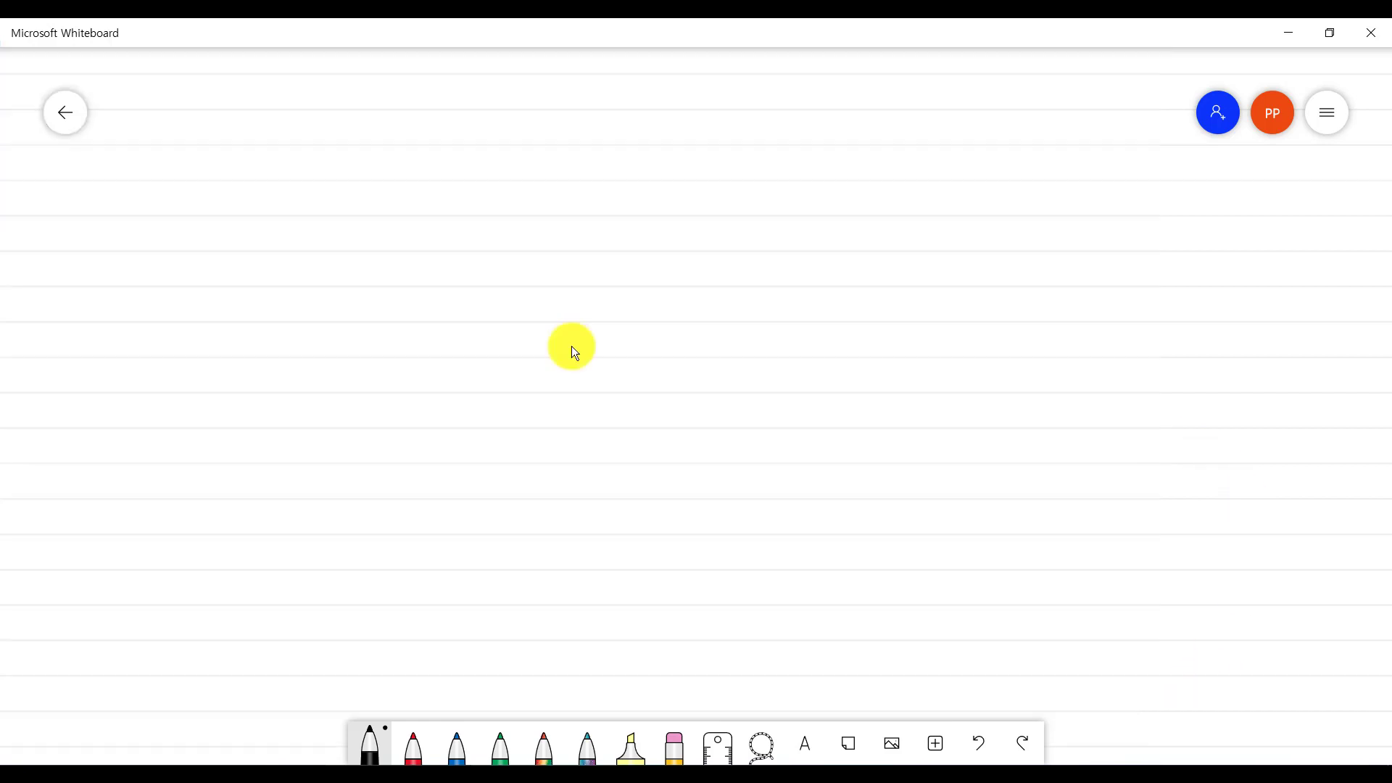